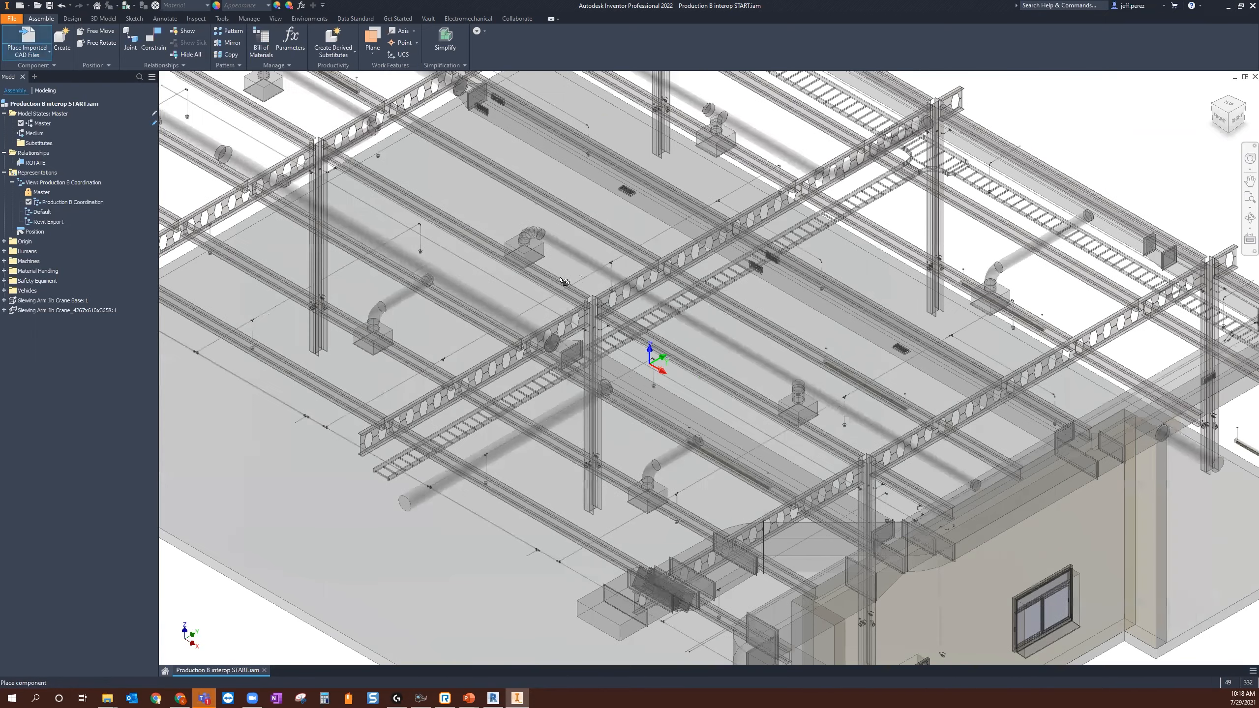
Place one instance of the imported Revit building model grounded at the assembly origin.
scroll(732, 295, down, 10)
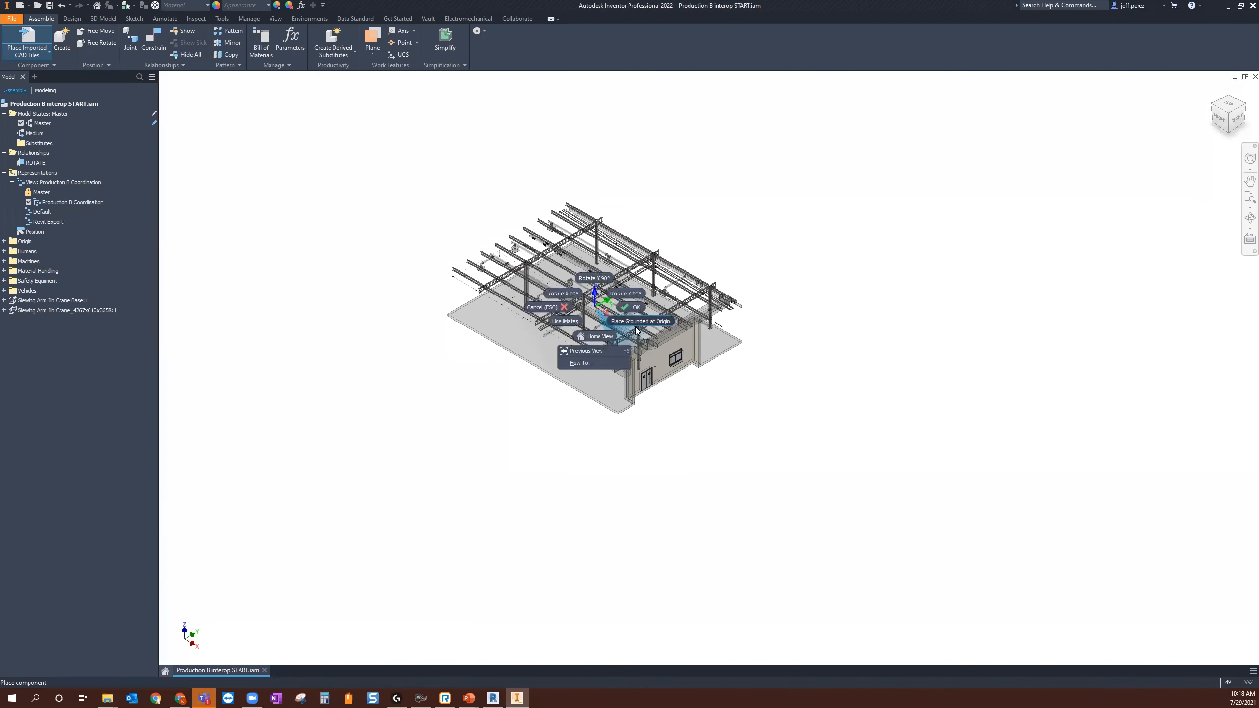
click(765, 555)
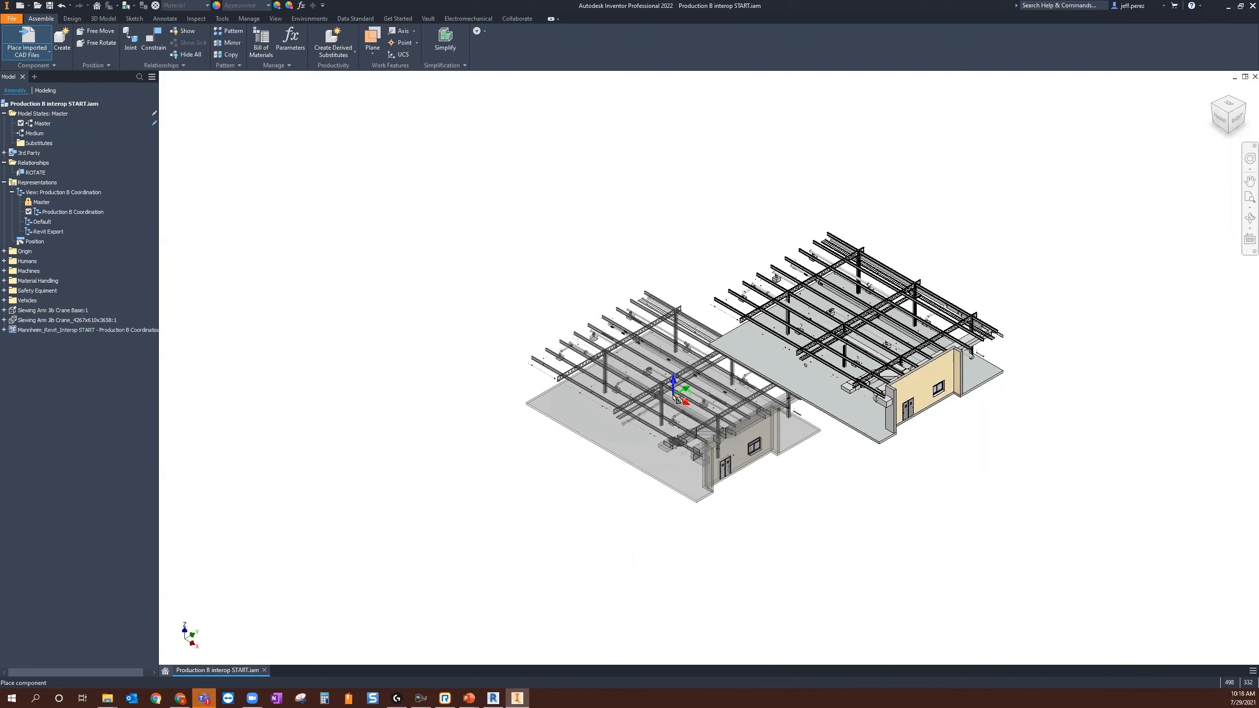
key(Escape)
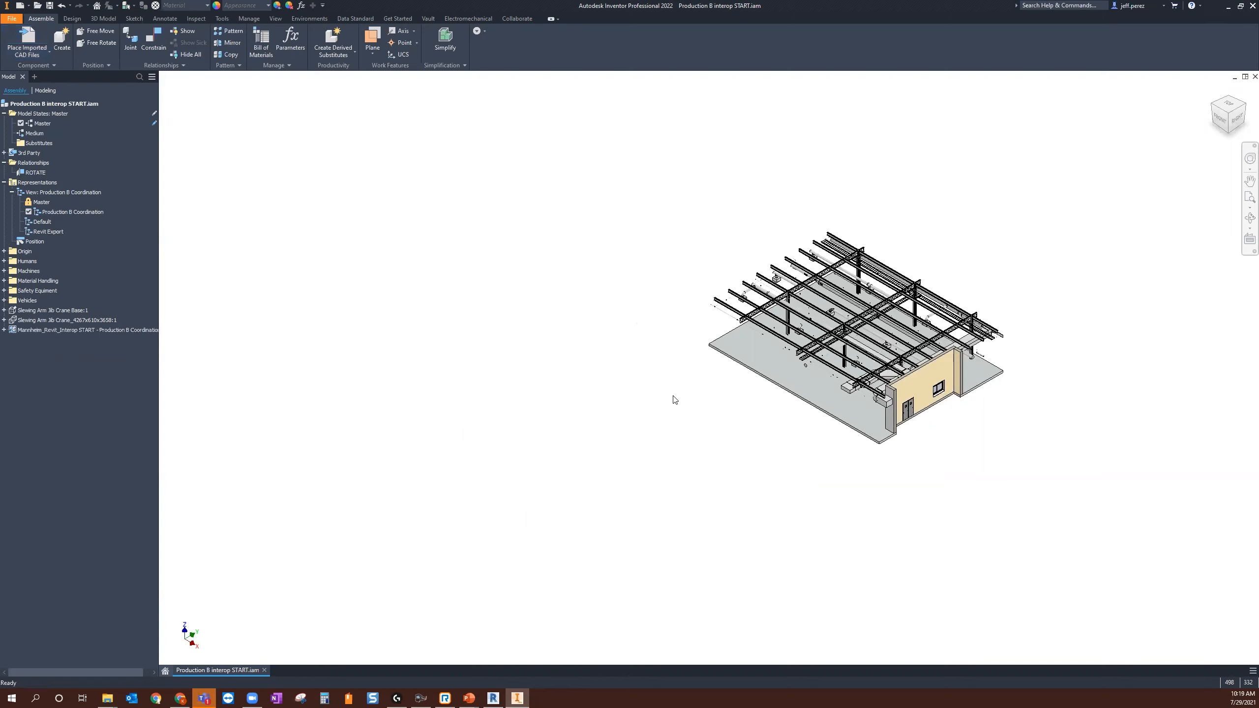
Examine the placed building's steel structure, ductwork, floor slab and walls from several sides.
shift+middle_drag(708, 430, 685, 525)
scroll(679, 443, up, 3)
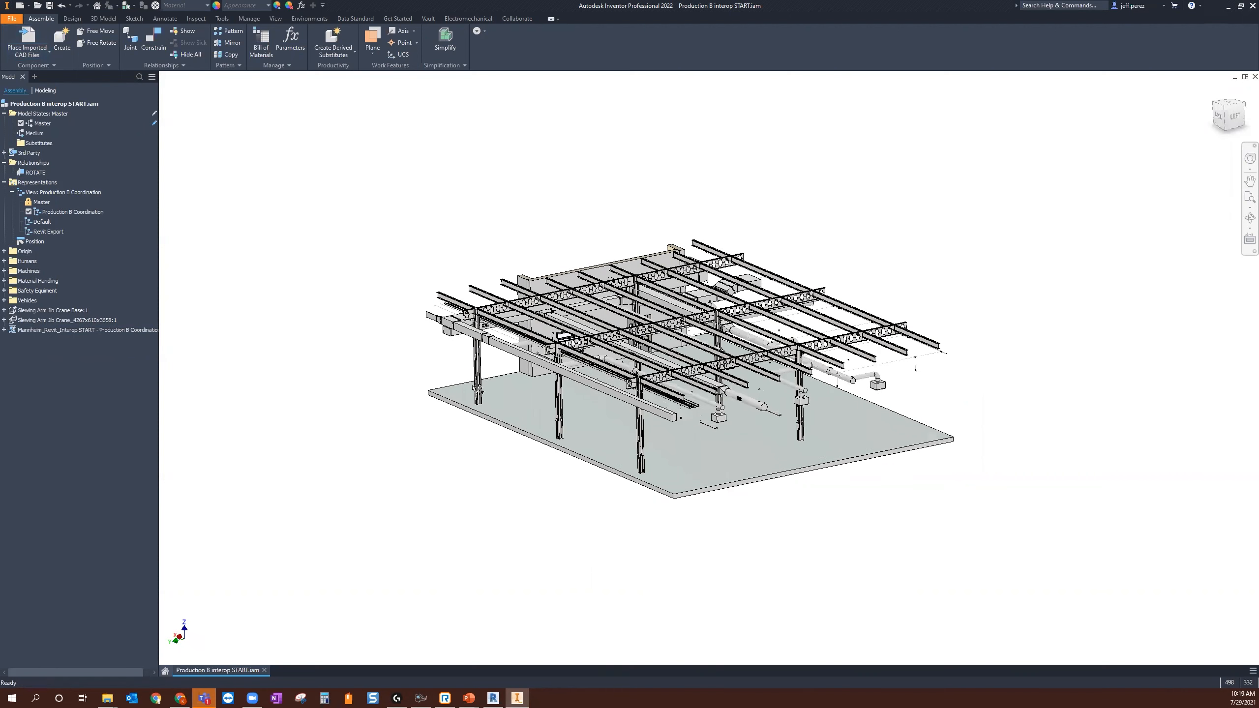
middle_drag(489, 411, 482, 402)
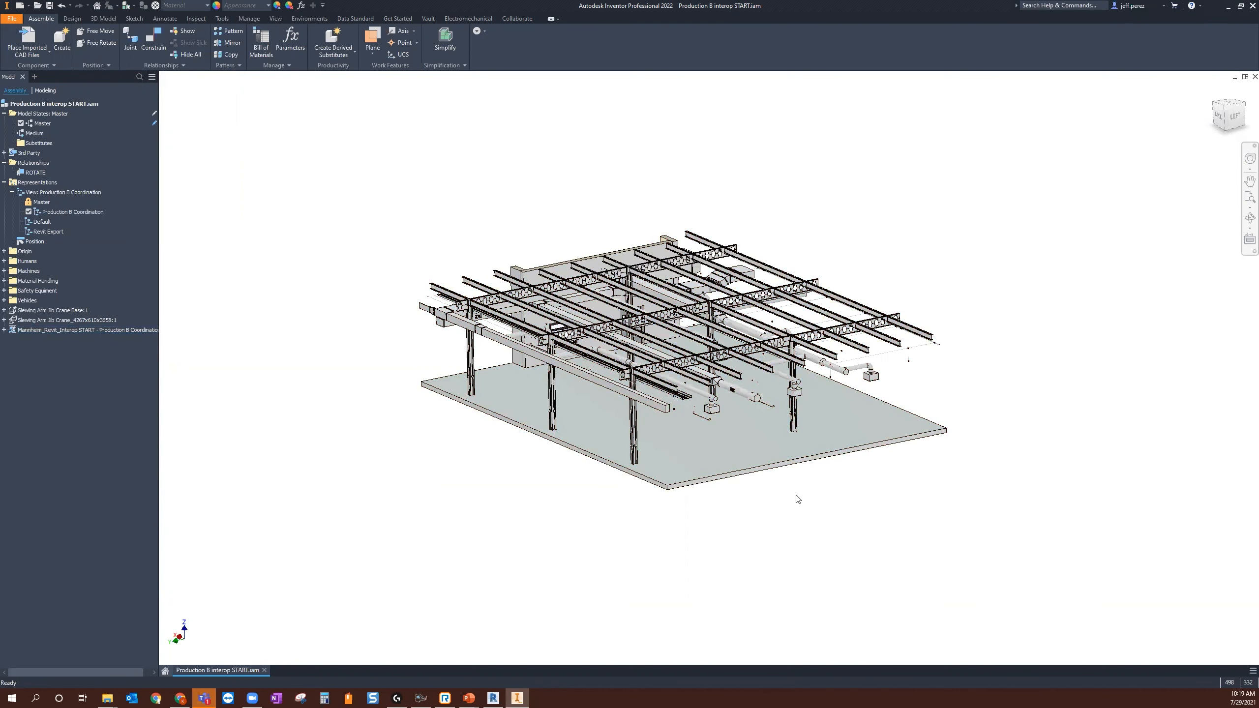
shift+middle_drag(808, 516, 602, 517)
middle_drag(1172, 638, 163, 615)
click(1241, 103)
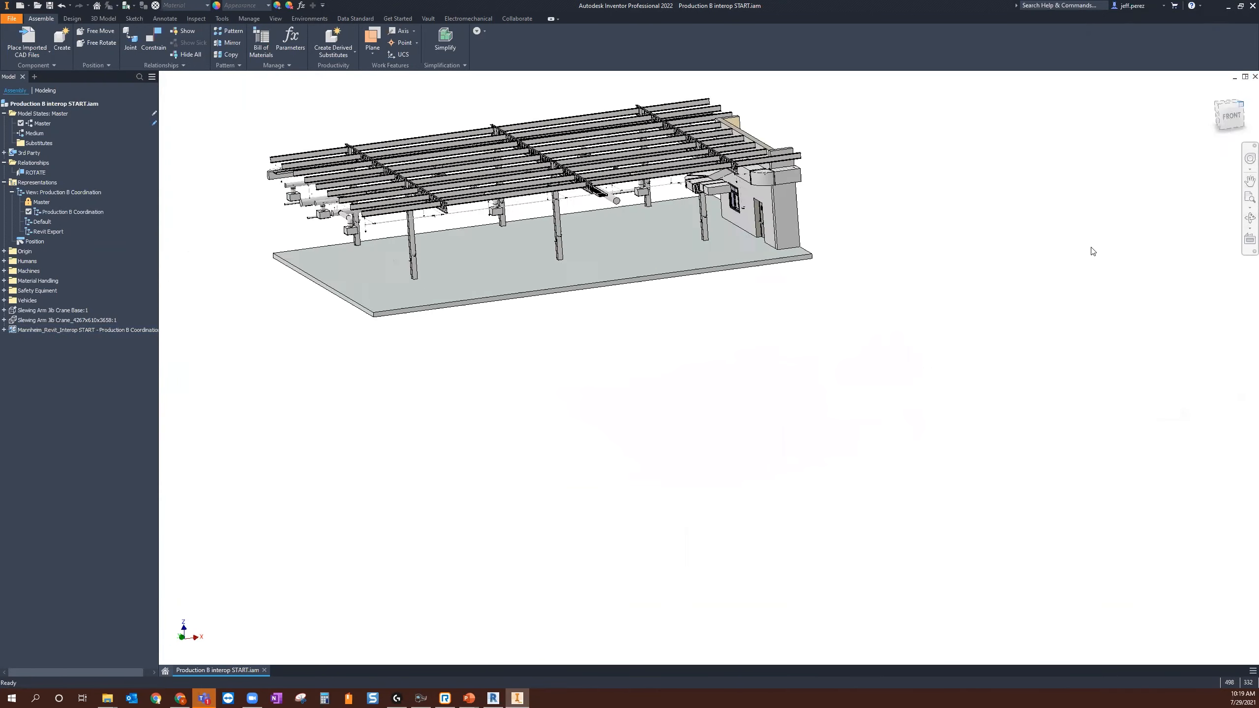
scroll(673, 416, down, 3)
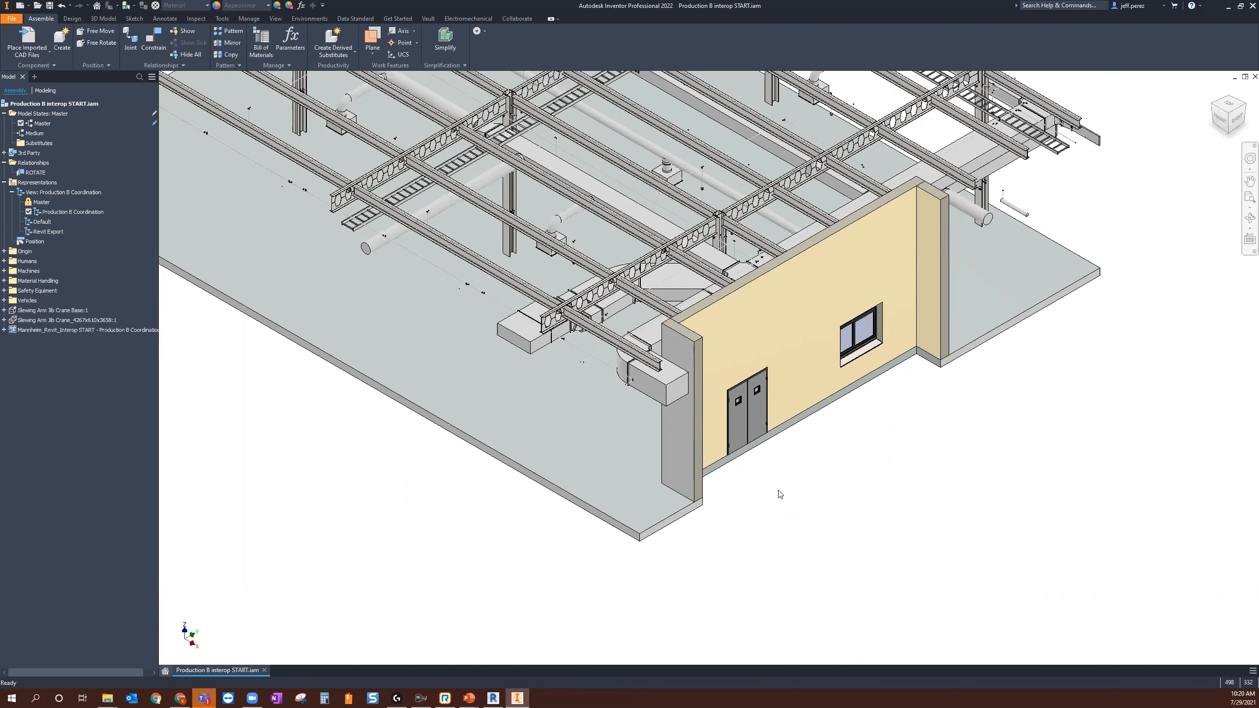
middle_drag(861, 342, 942, 411)
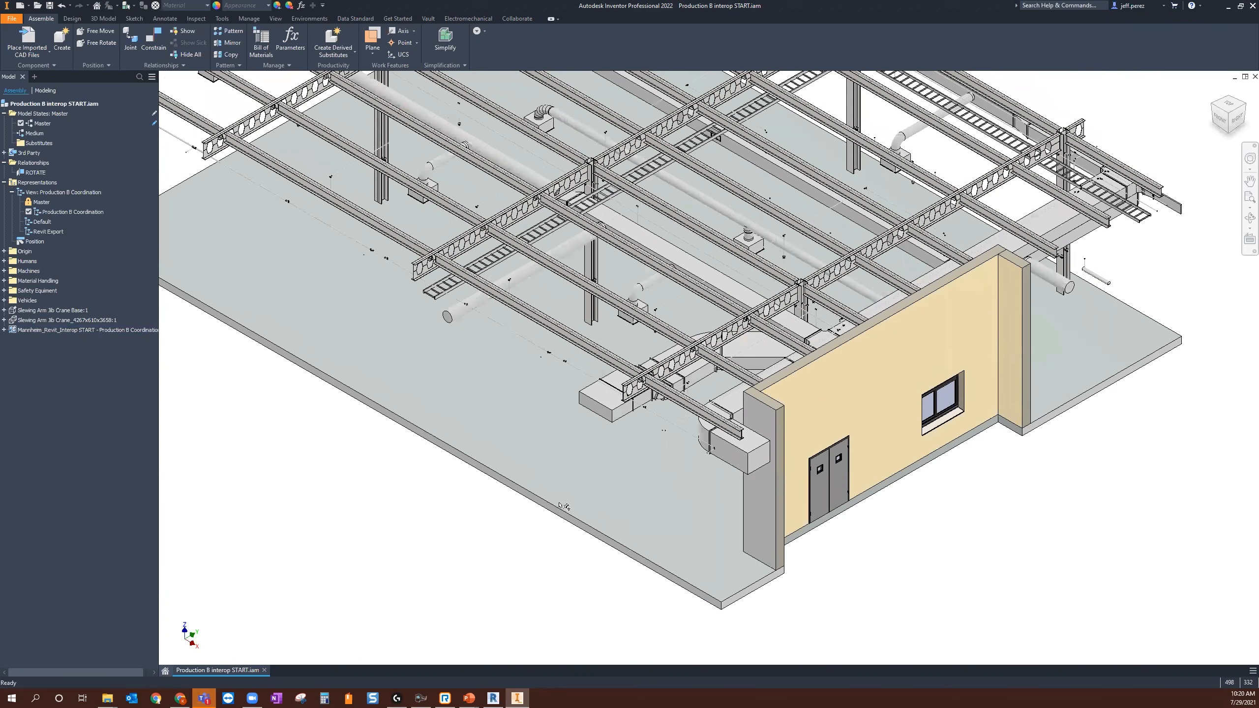
middle_drag(721, 478, 742, 510)
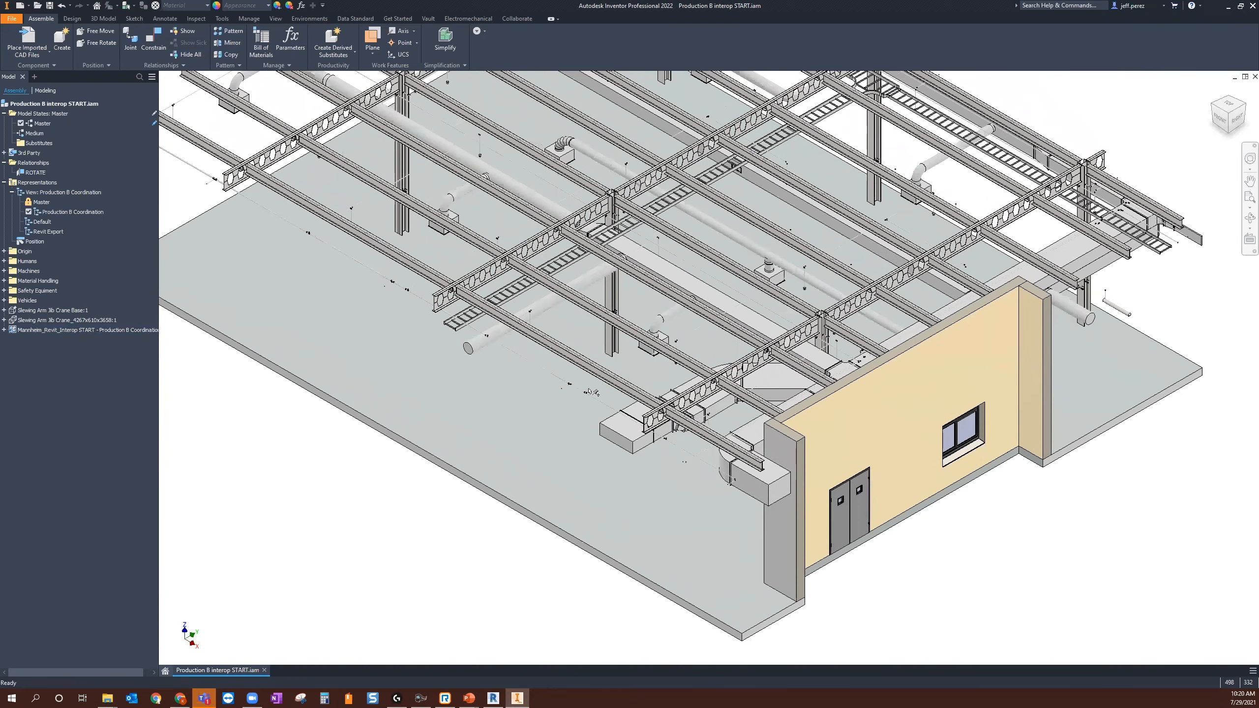
Activate the Default view representation and inspect the machines, safety fences and jib crane beneath the building's overhead ducts and beams.
click(42, 222)
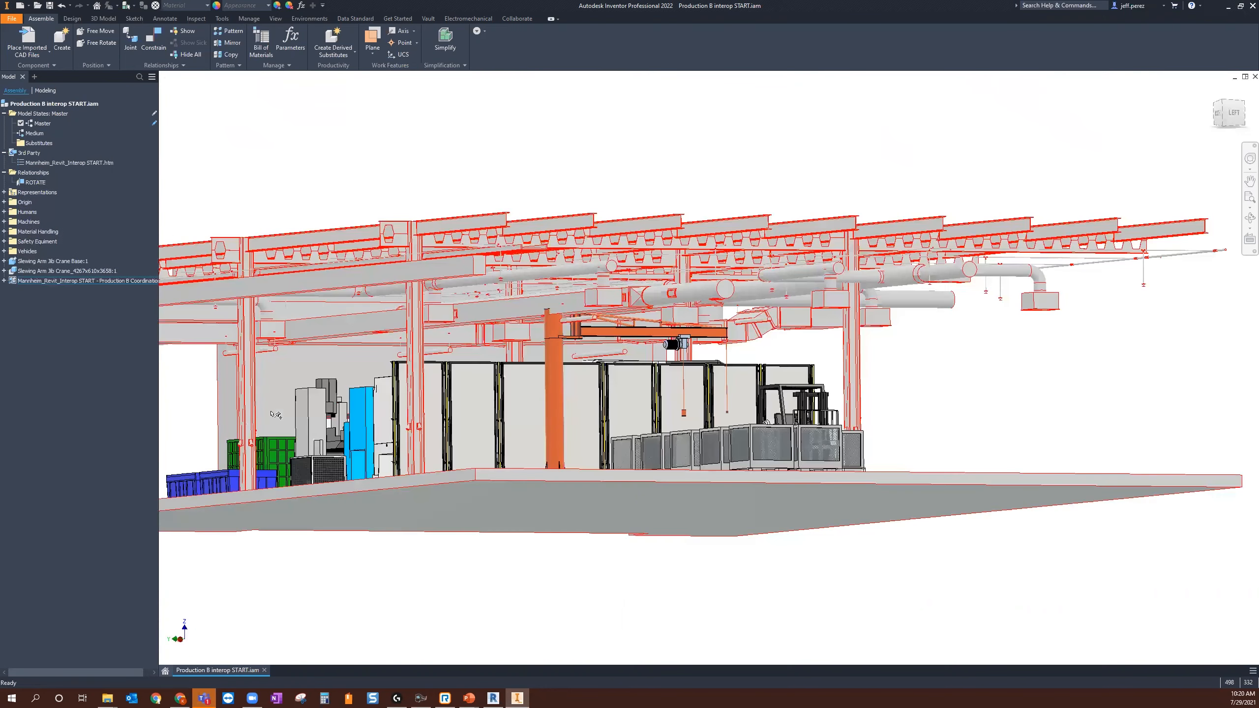
shift+middle_drag(450, 486, 843, 466)
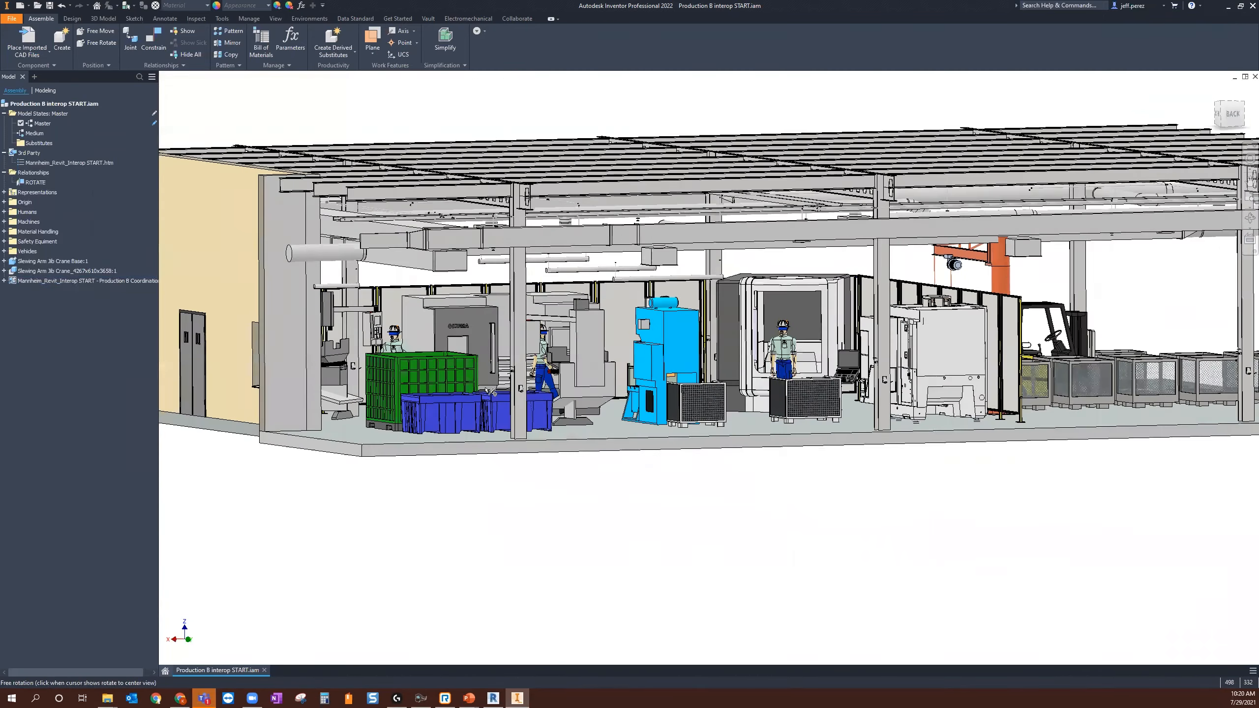
scroll(510, 381, up, 3)
scroll(600, 454, down, 6)
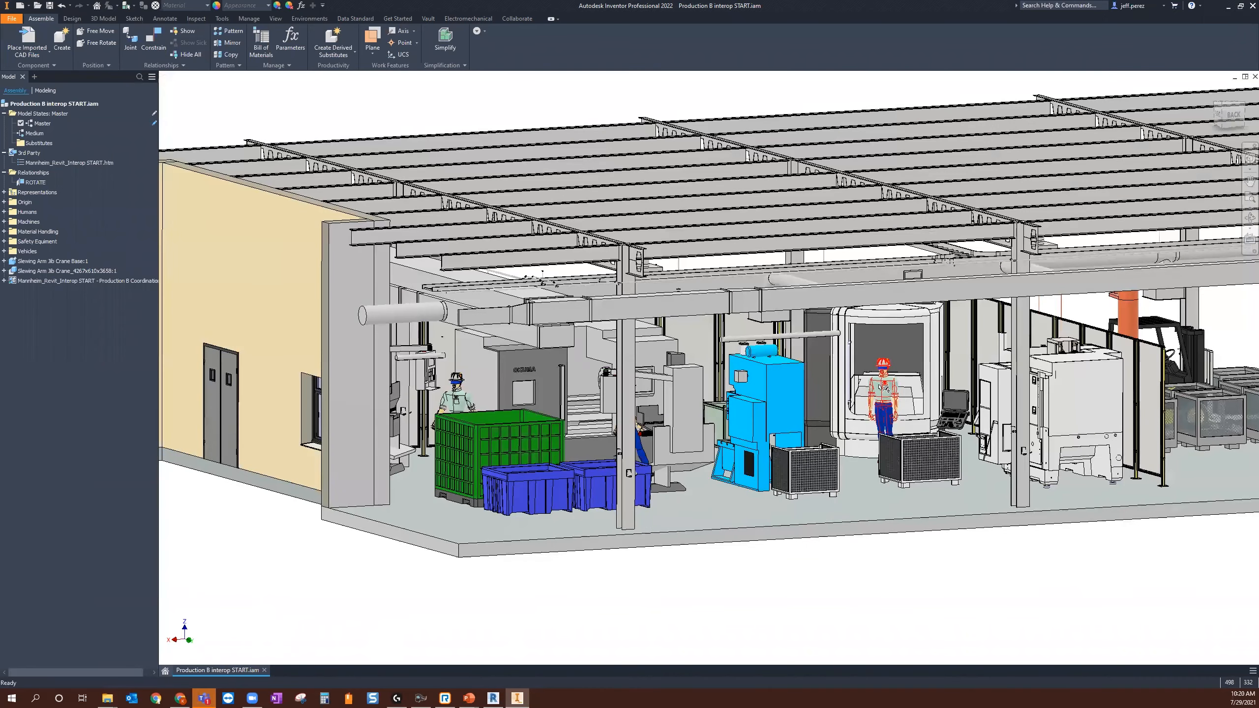
middle_drag(886, 456, 807, 451)
scroll(848, 517, up, 5)
middle_drag(852, 522, 525, 491)
scroll(621, 526, down, 5)
scroll(595, 442, up, 5)
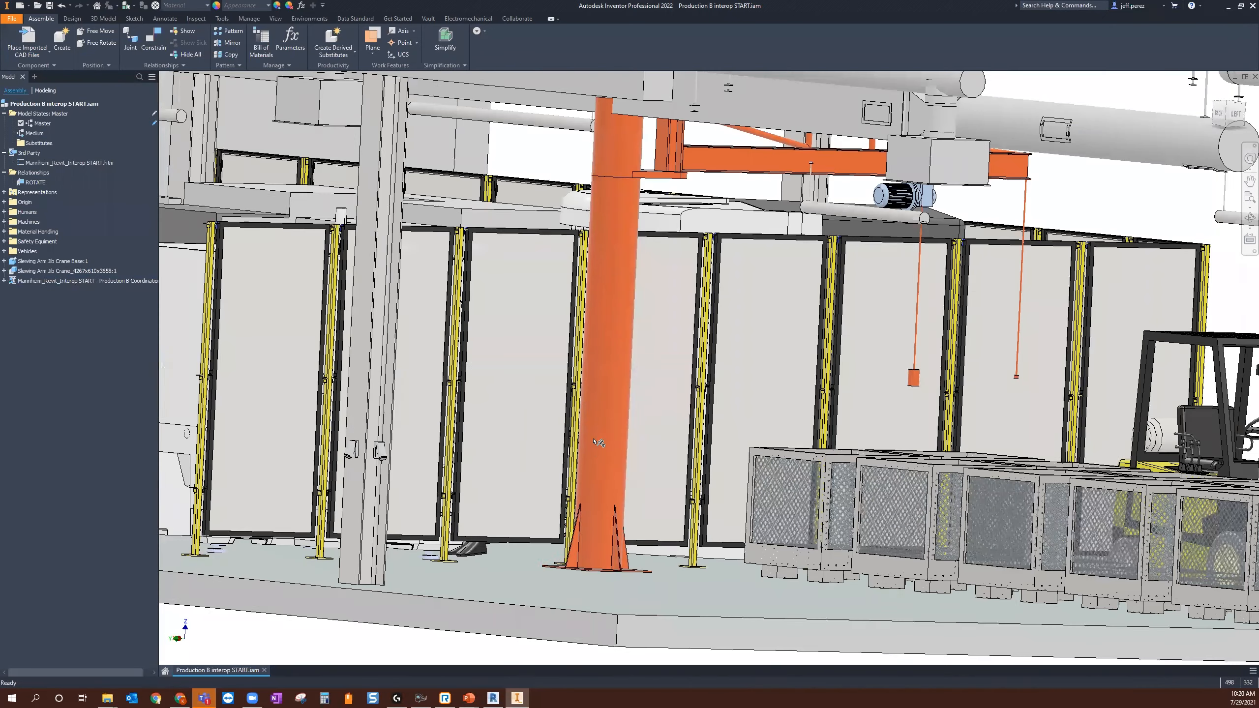
scroll(594, 441, down, 5)
shift+middle_drag(639, 488, 656, 198)
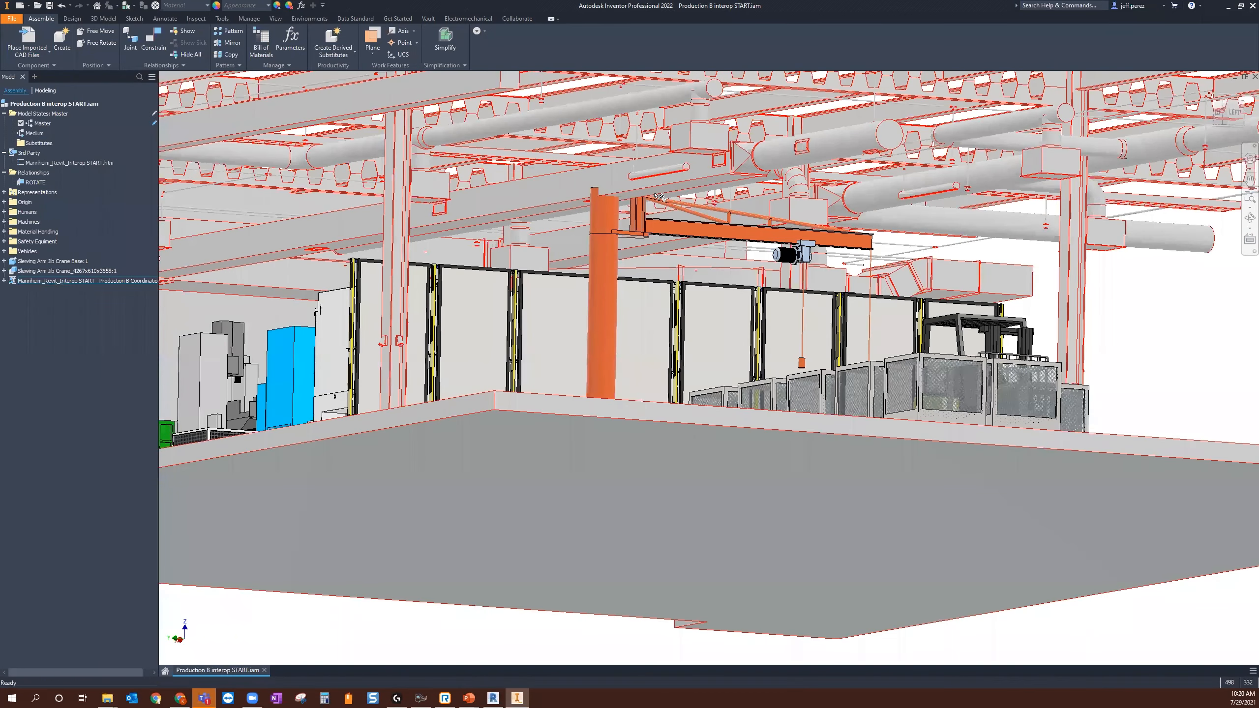
click(667, 206)
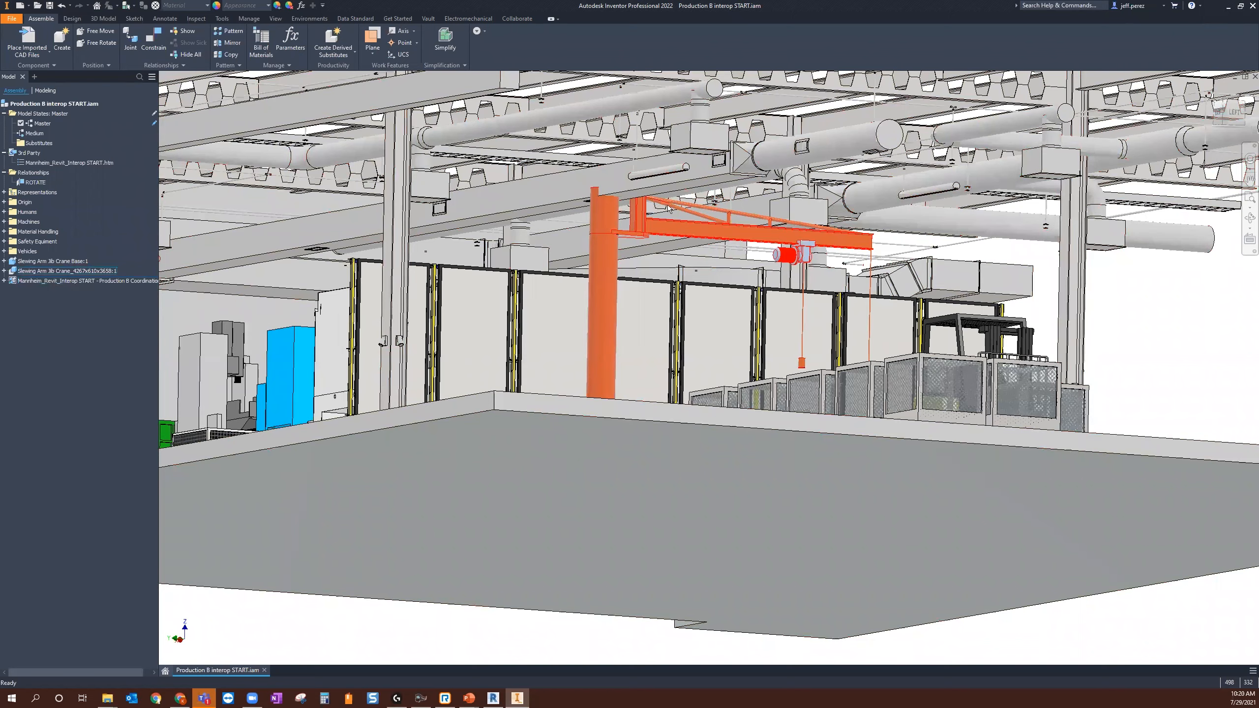
key(Escape)
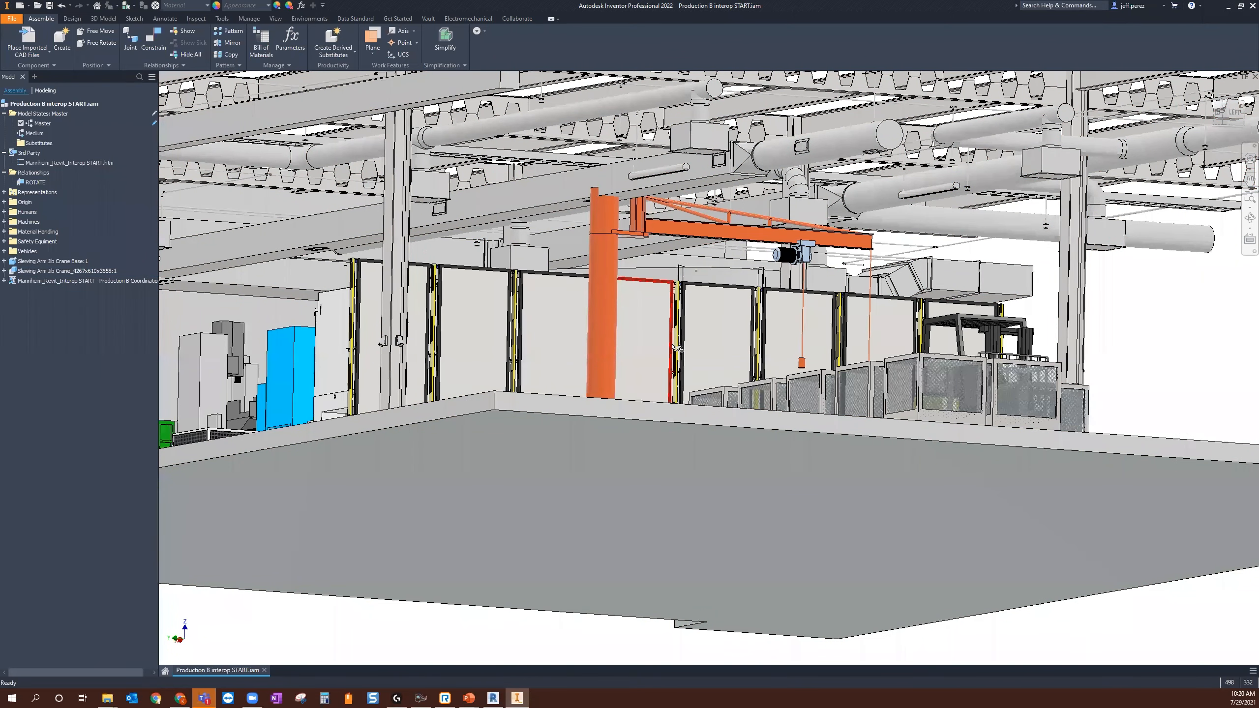
mouse_move(688, 365)
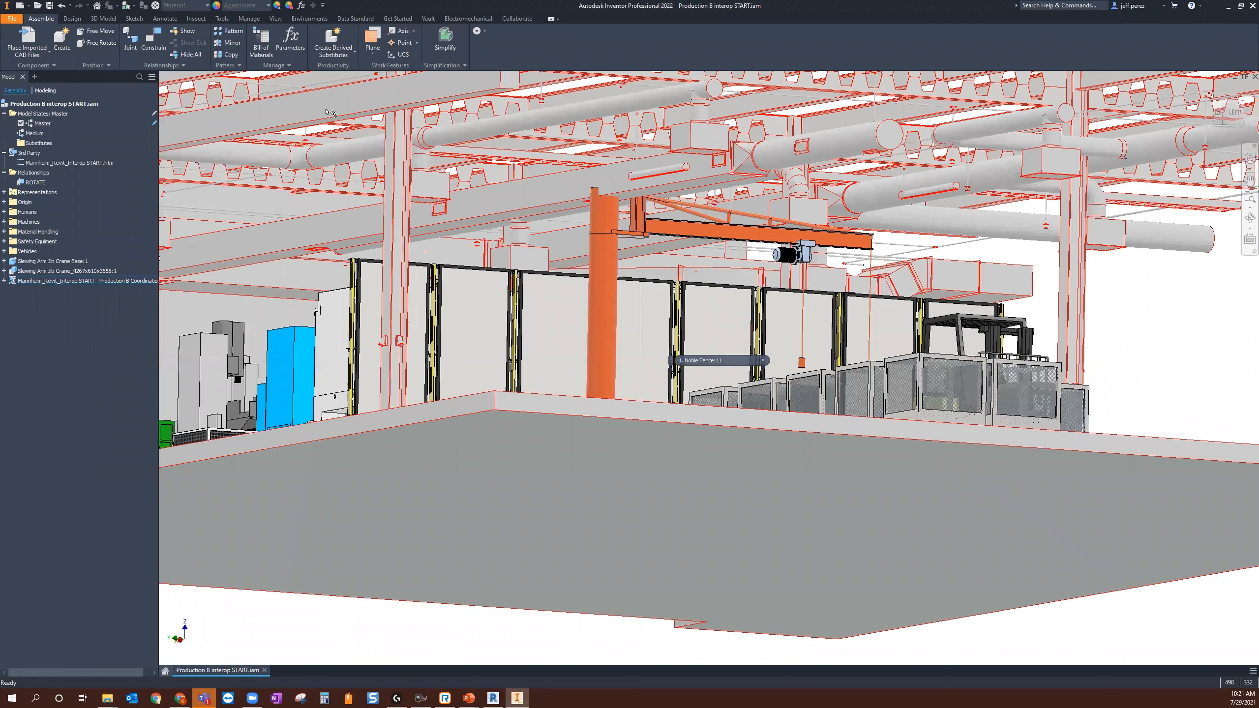
Activate the Revit Export view representation and look over the equipment layout inside the building.
click(8, 192)
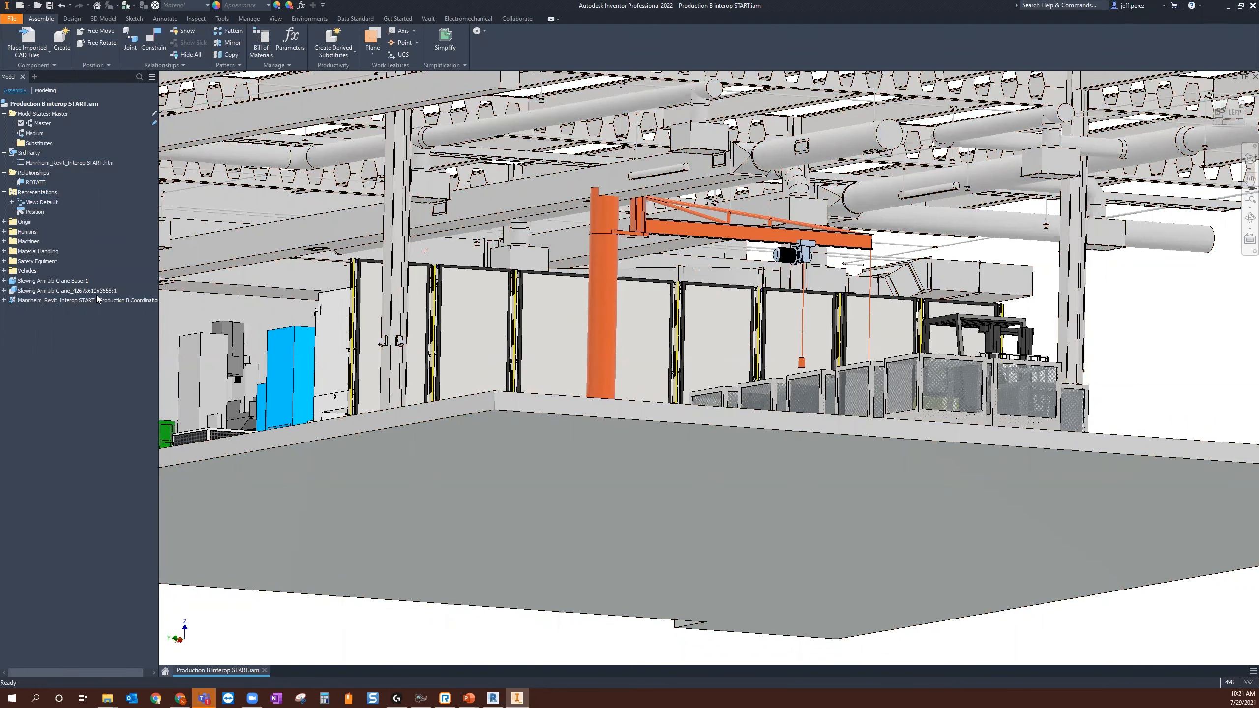
click(11, 201)
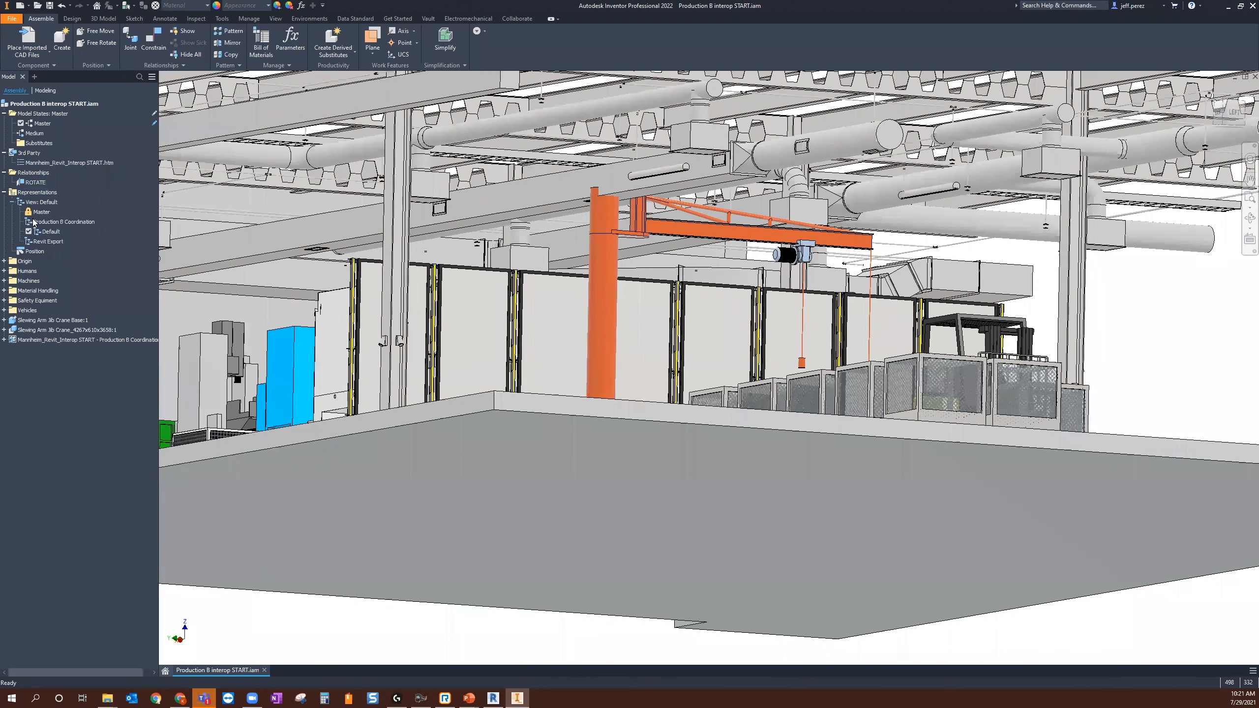
double_click(55, 241)
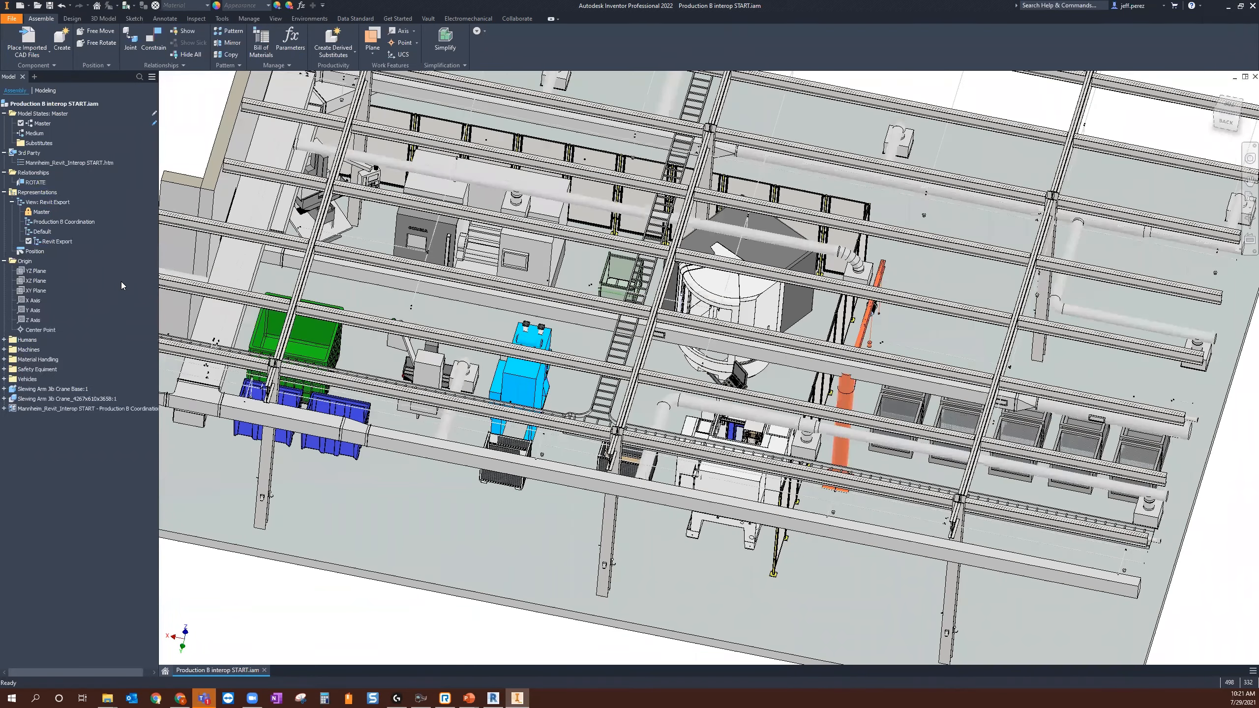
scroll(403, 449, down, 3)
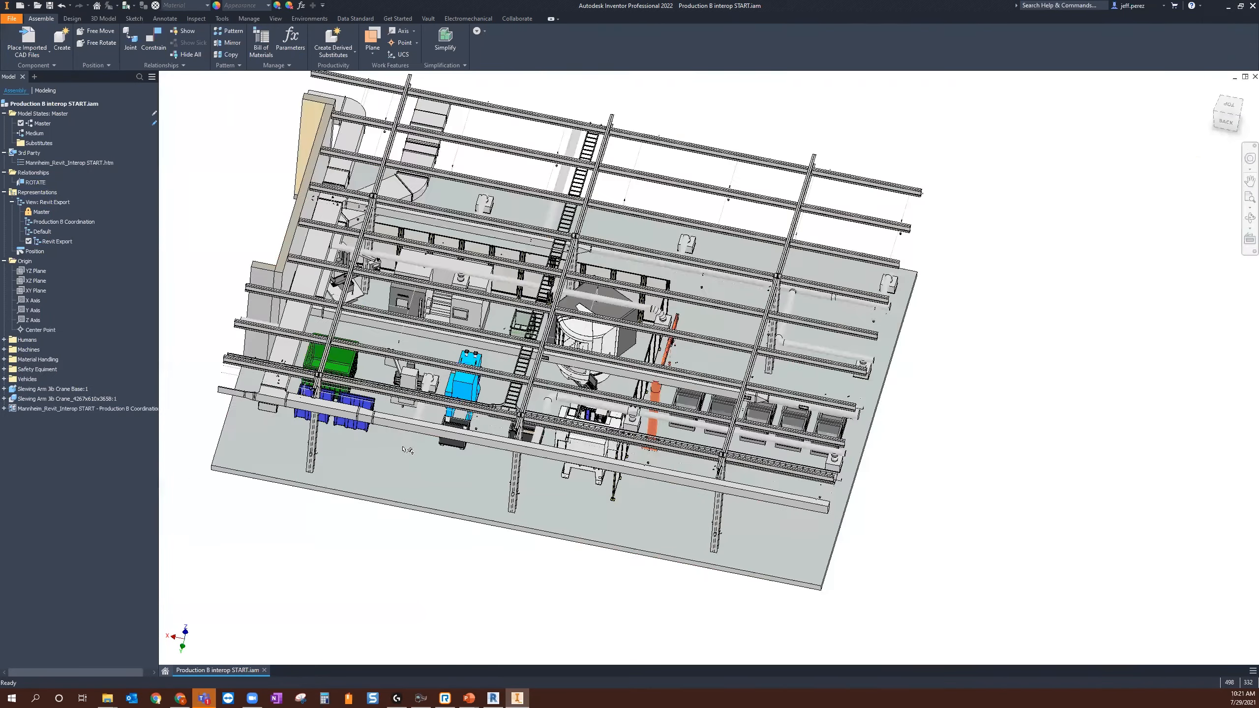
middle_drag(482, 475, 482, 475)
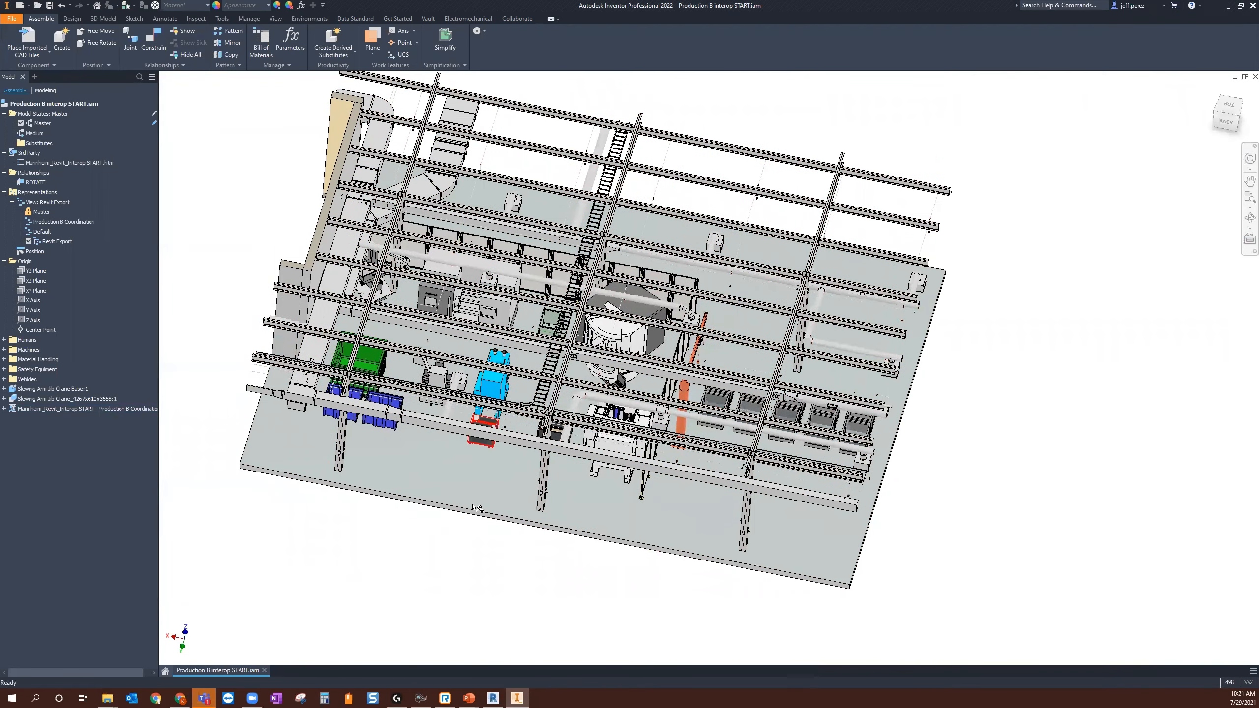
drag(484, 564, 541, 534)
key(Escape)
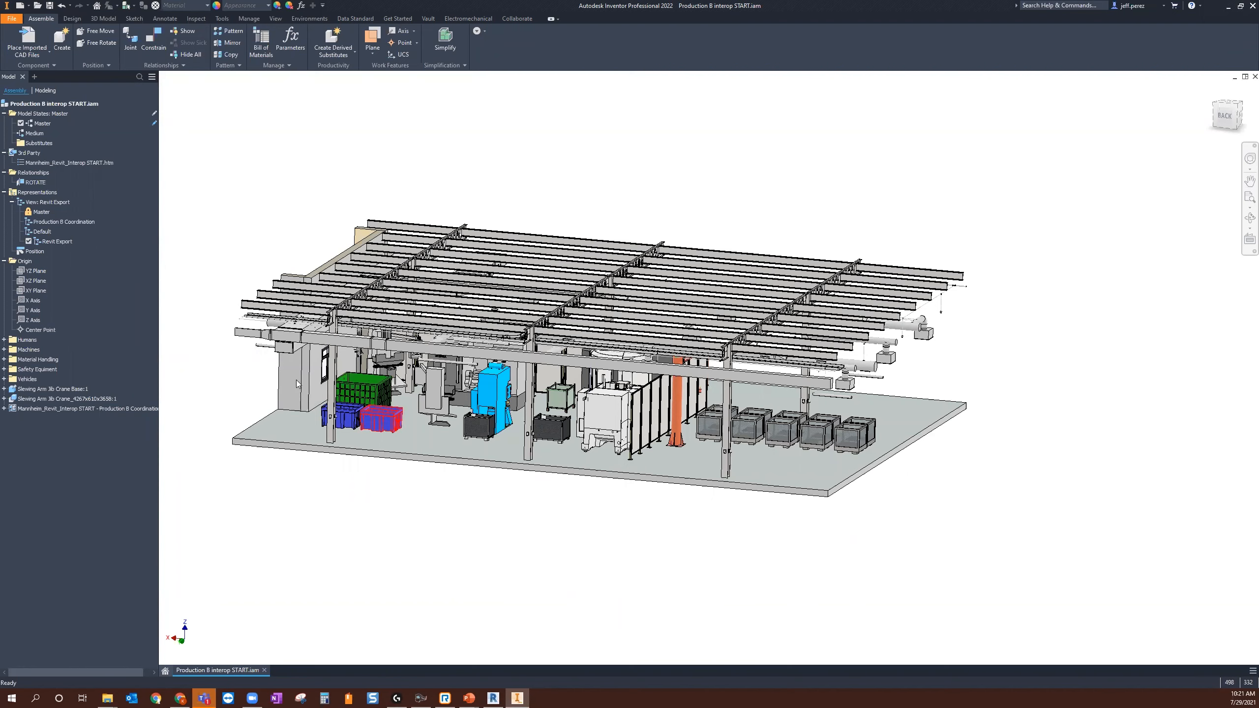
Hide the imported Mannheim_Revit_Interop START building so that only the production equipment is shown.
right_click(82, 410)
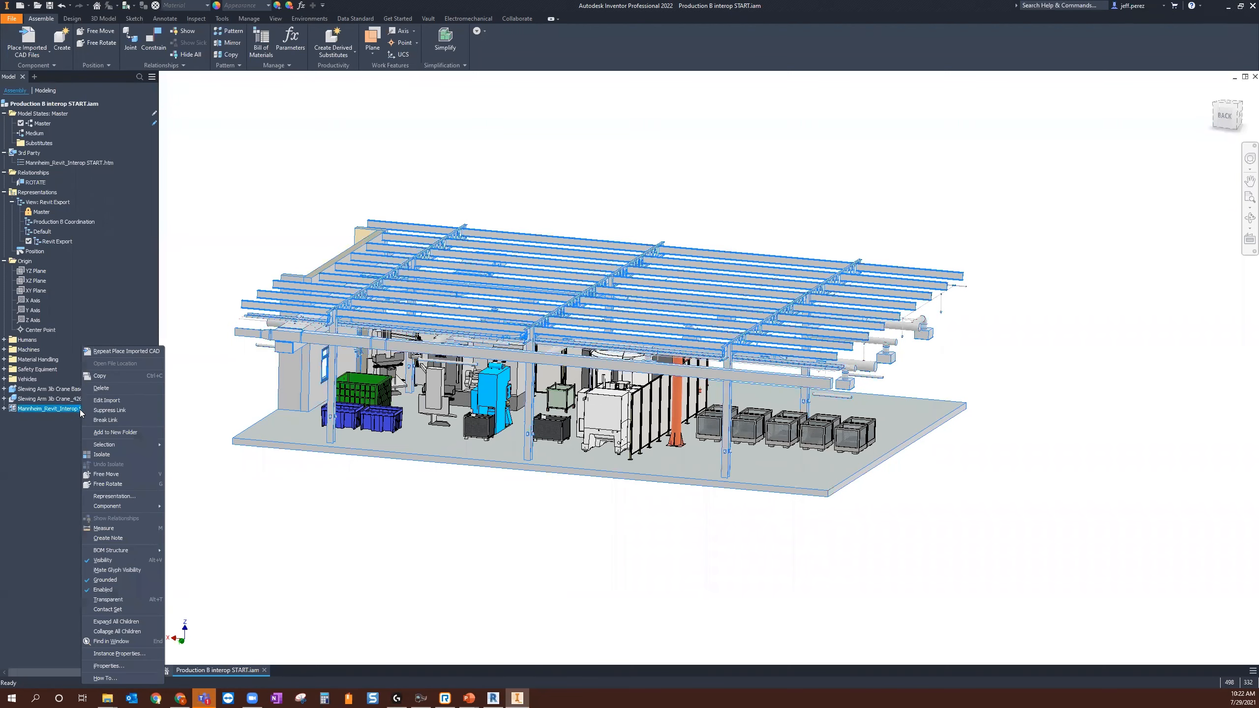
key(alt+v)
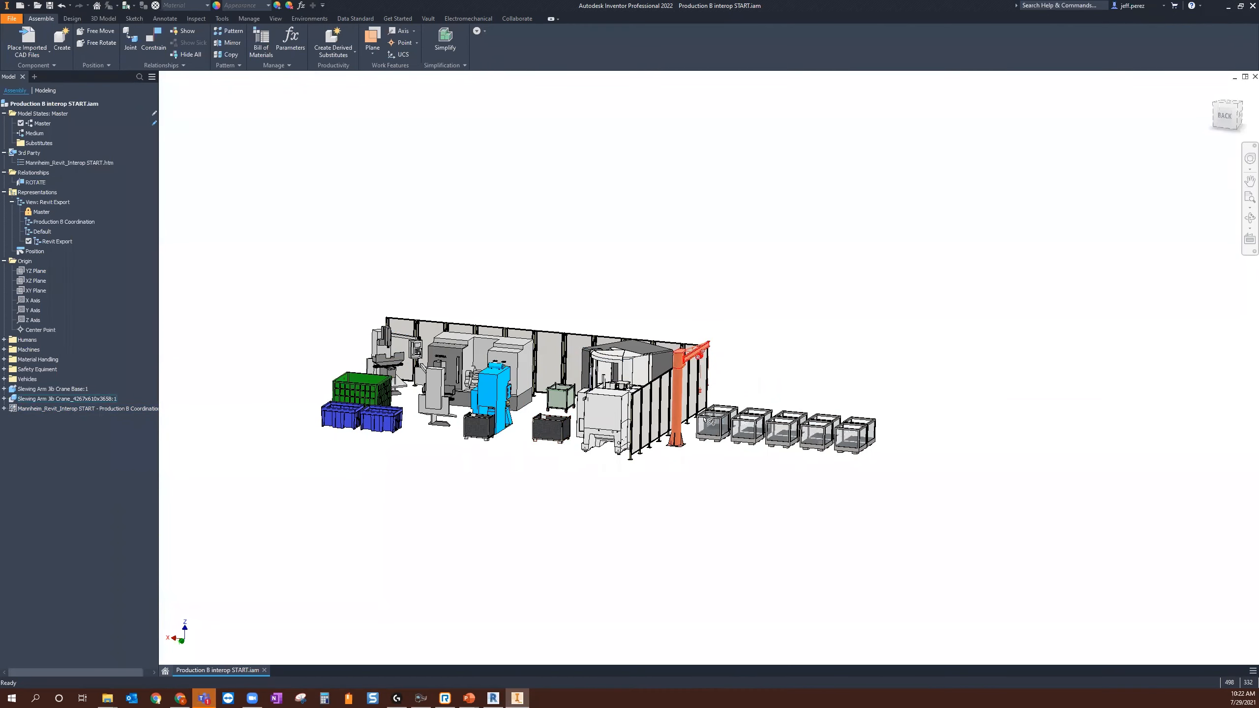
shift+middle_drag(675, 513, 728, 509)
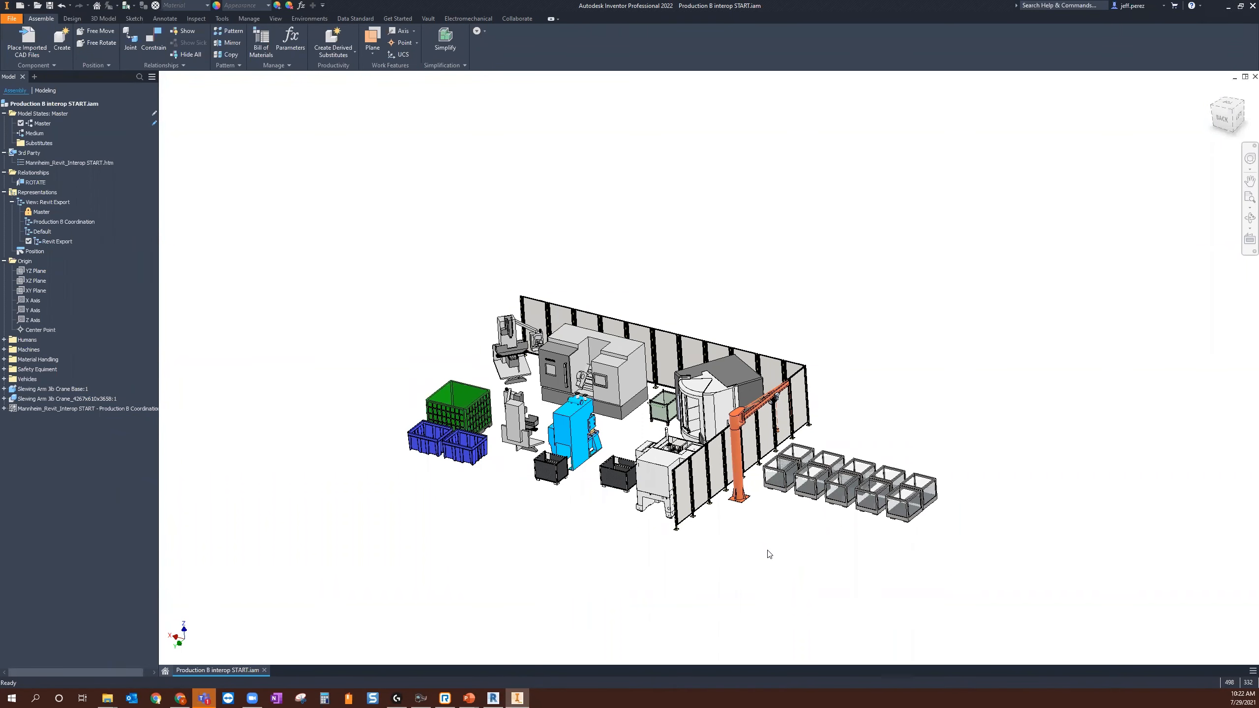
Start the Simplify command with Revit Model (RVT) as the output type, and check the output name and location.
click(445, 40)
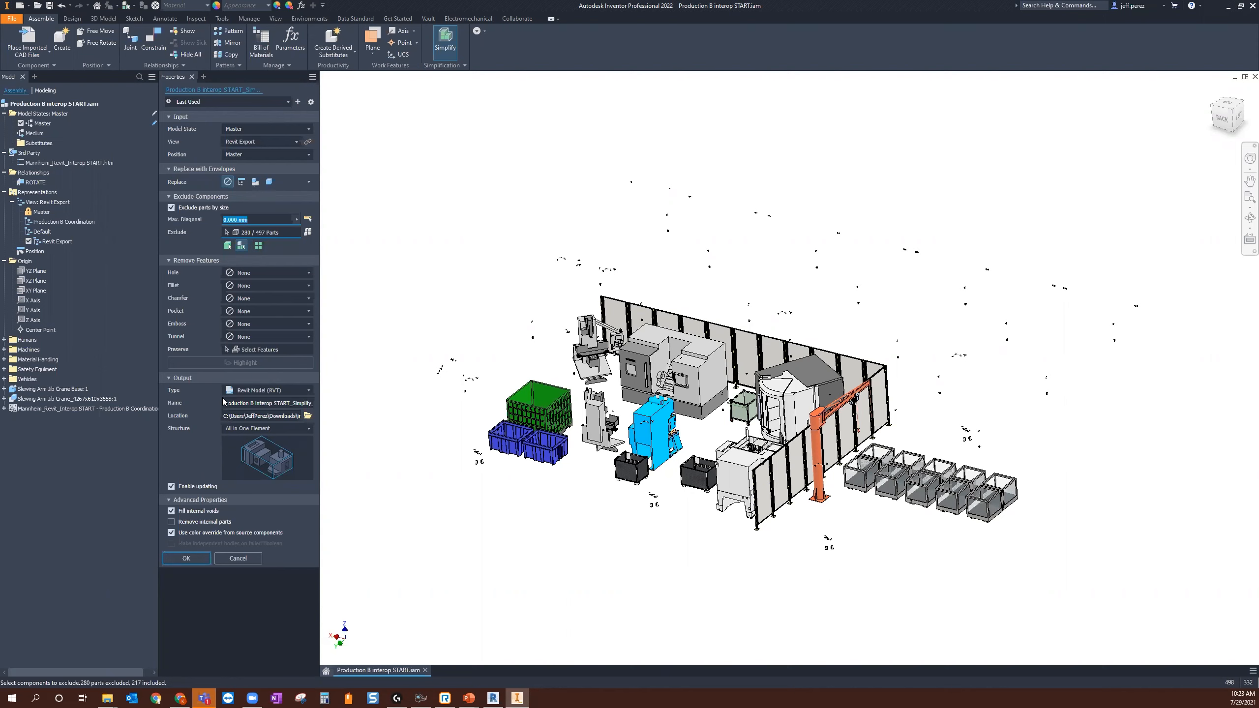
click(271, 391)
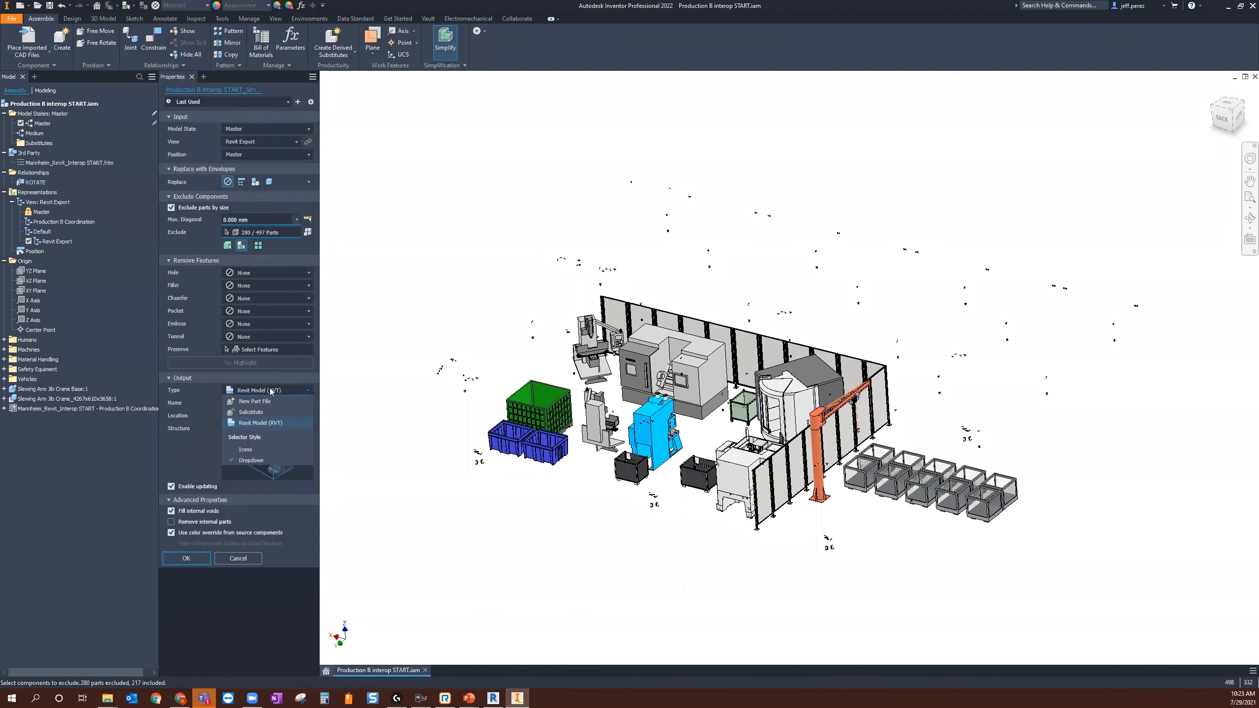
click(273, 423)
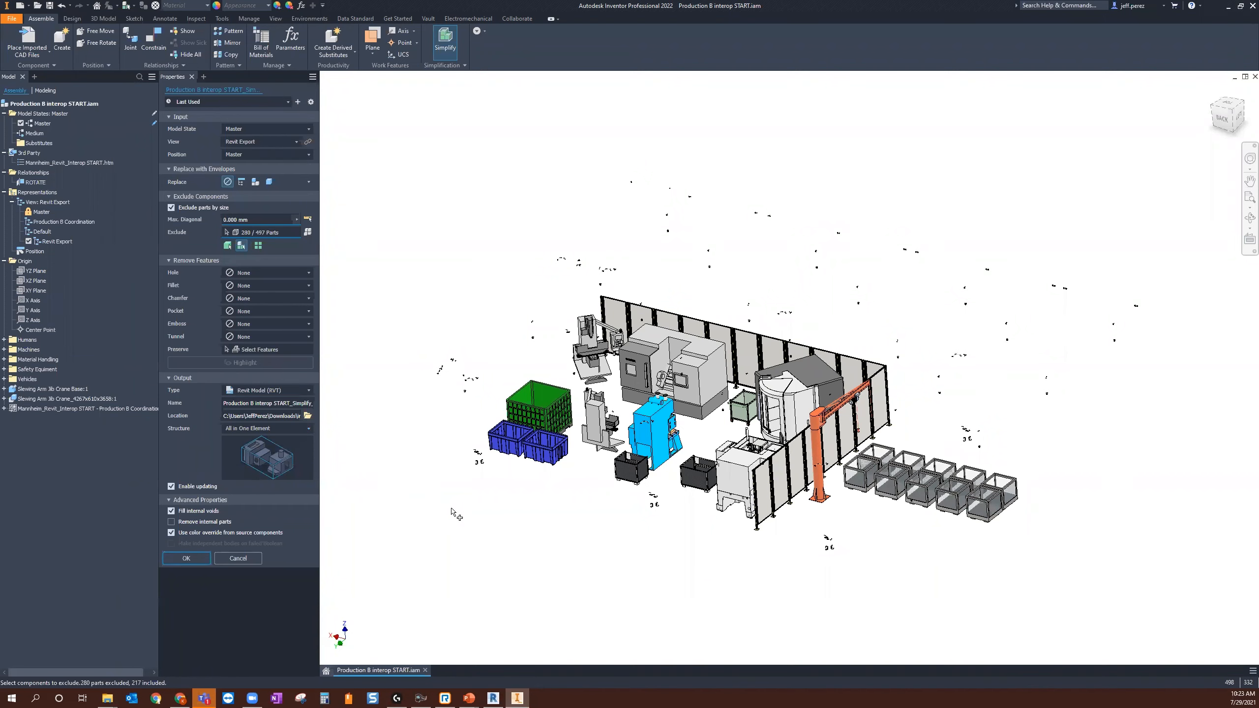
click(300, 402)
click(255, 404)
key(shift+End)
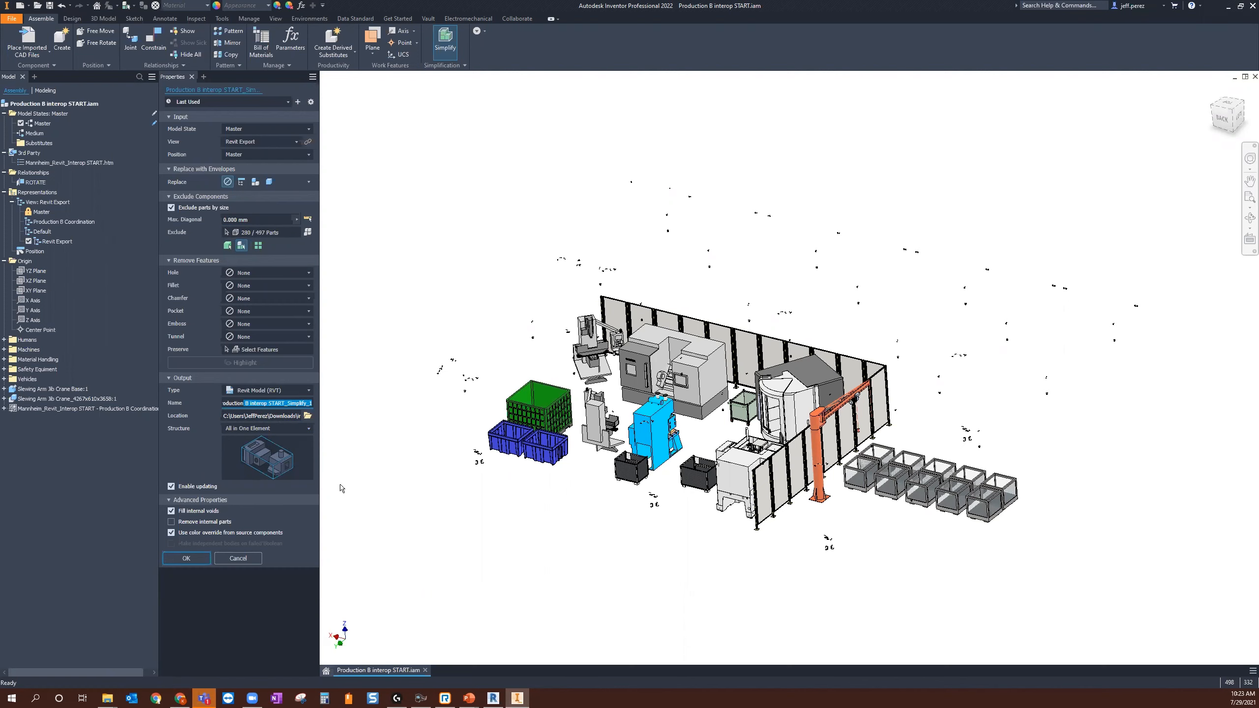
key(Tab)
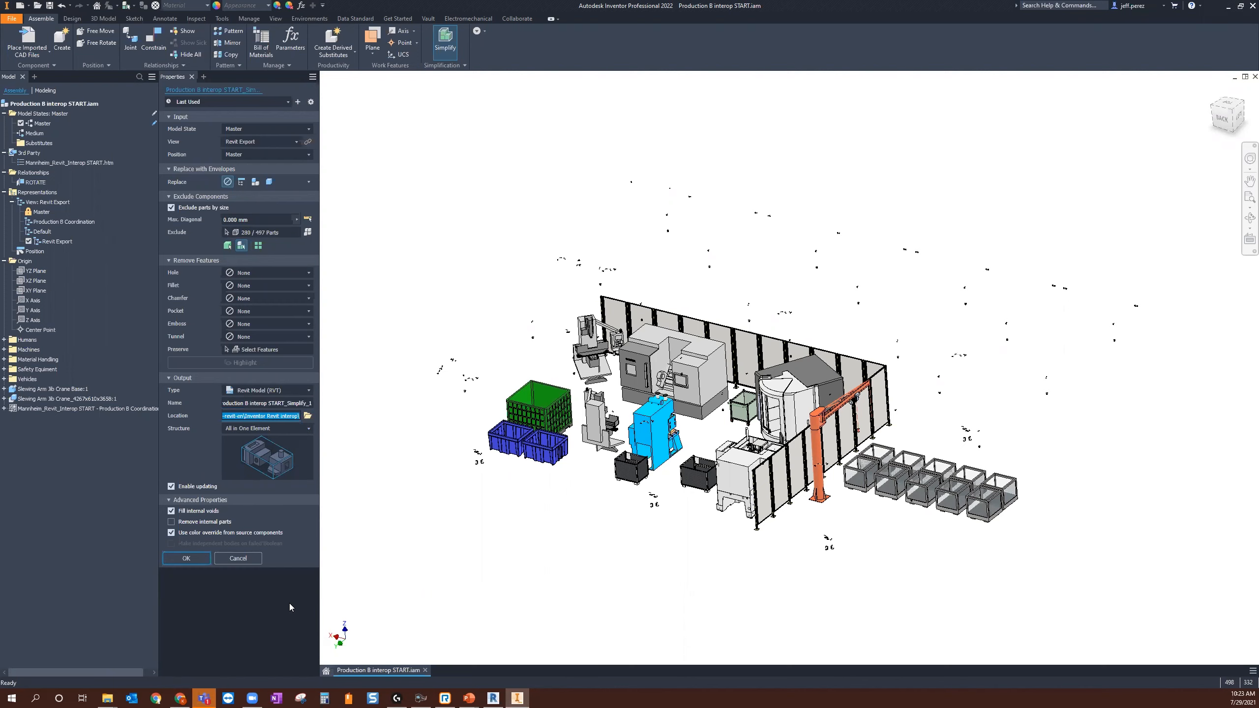
Set the structure of the simplified Revit output to Each Top Level Component.
click(306, 429)
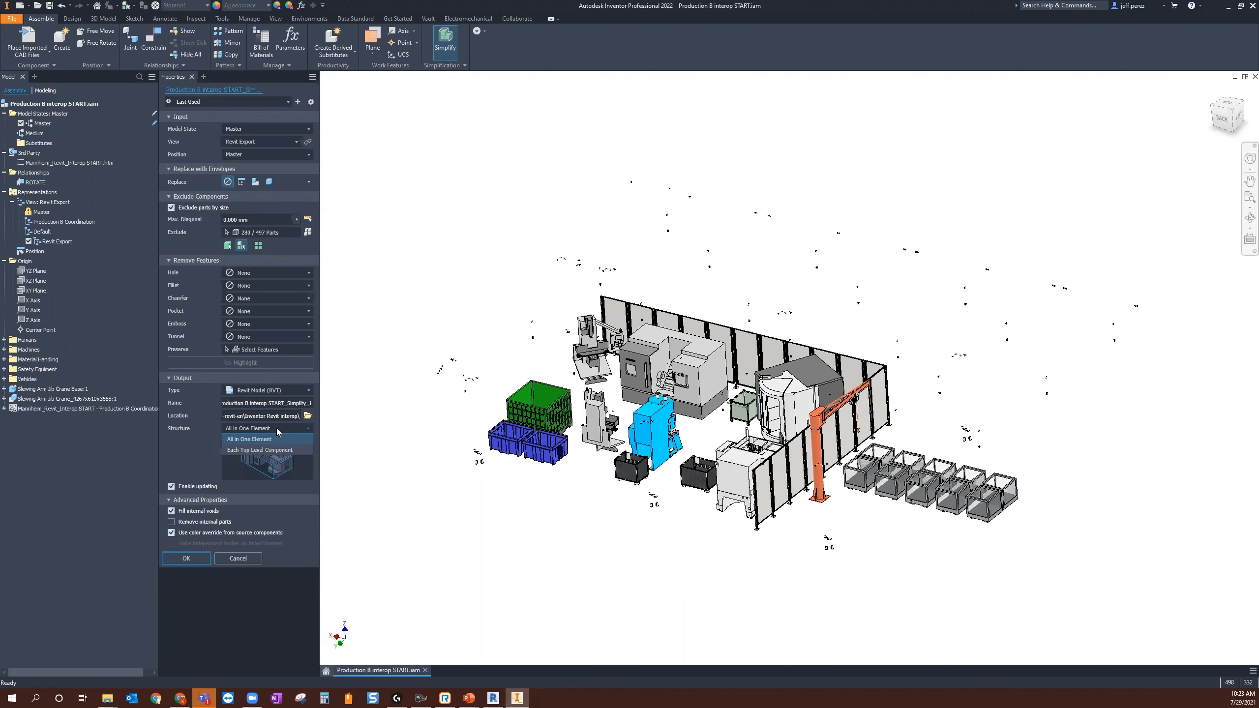
click(256, 438)
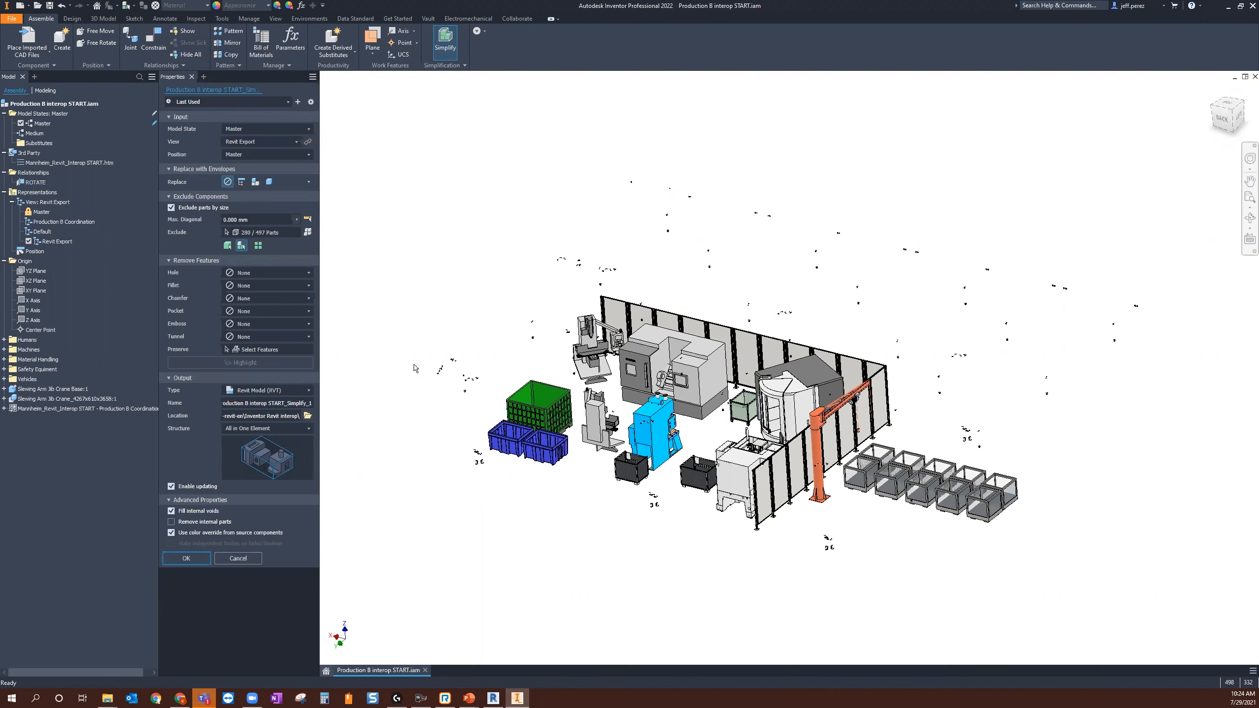
click(265, 428)
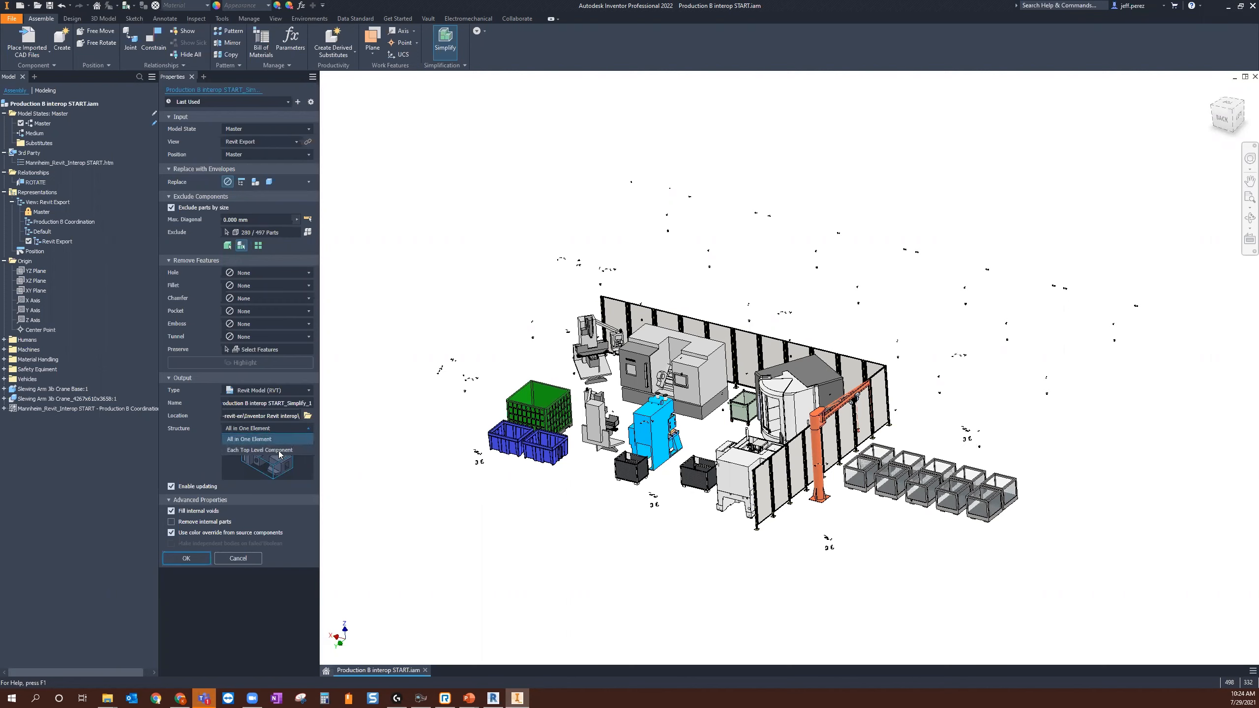
click(289, 450)
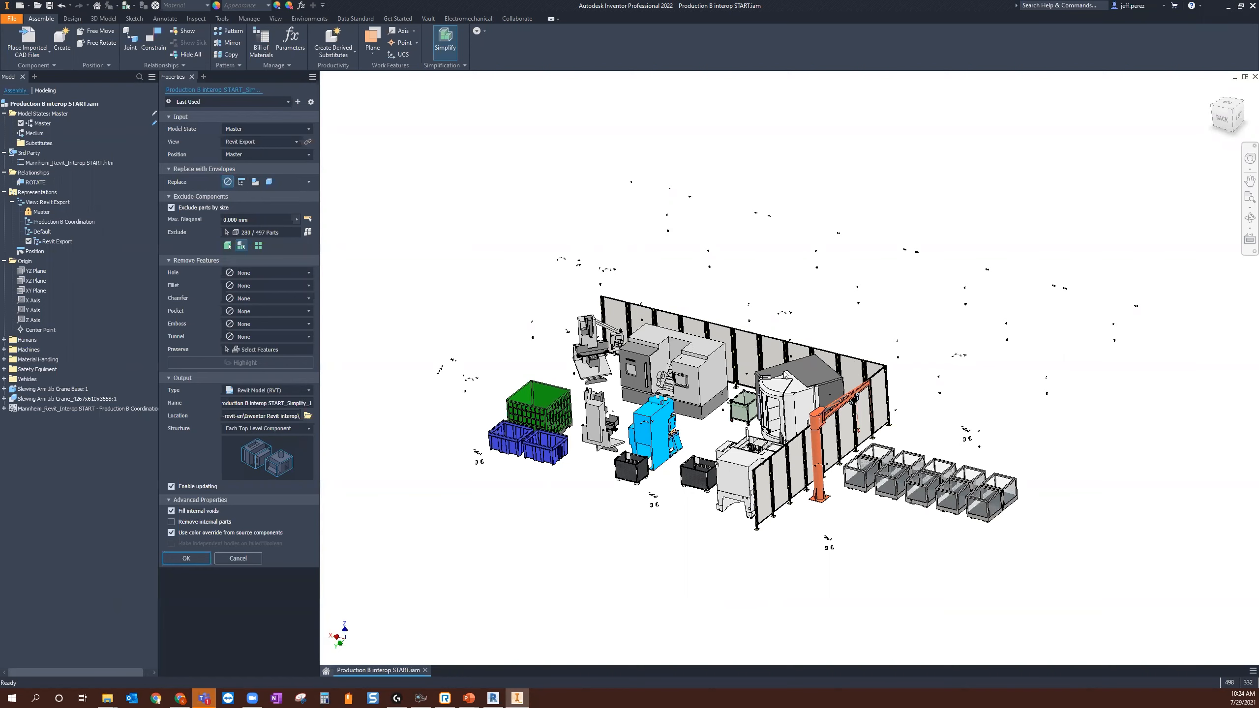
Try replacing the whole assembly with one envelope and each top-level component with its own, and return to no envelope replacement.
click(243, 183)
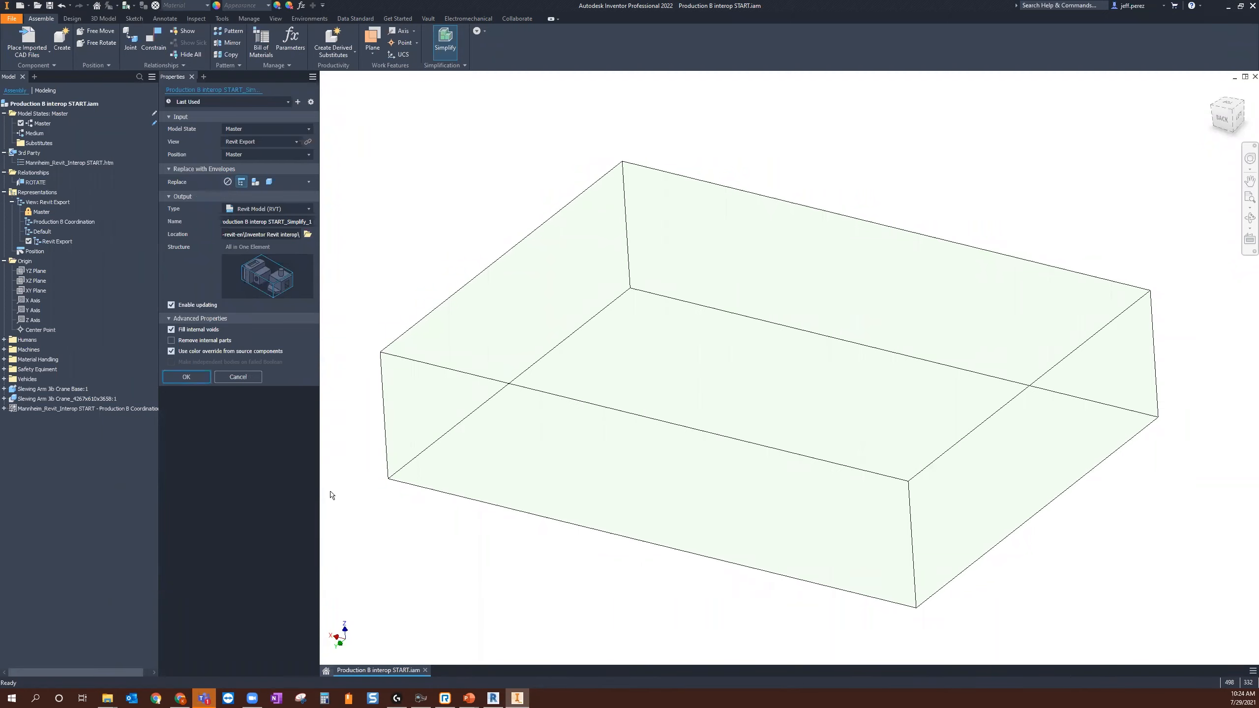
click(255, 181)
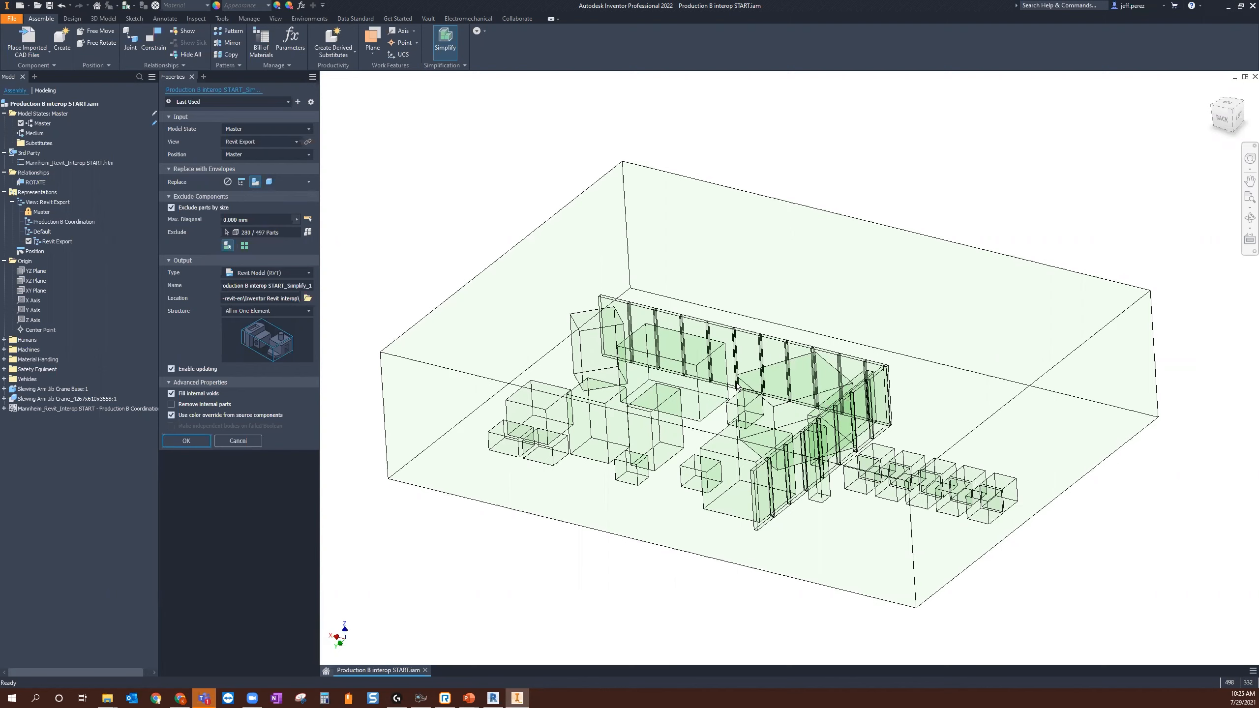
click(229, 181)
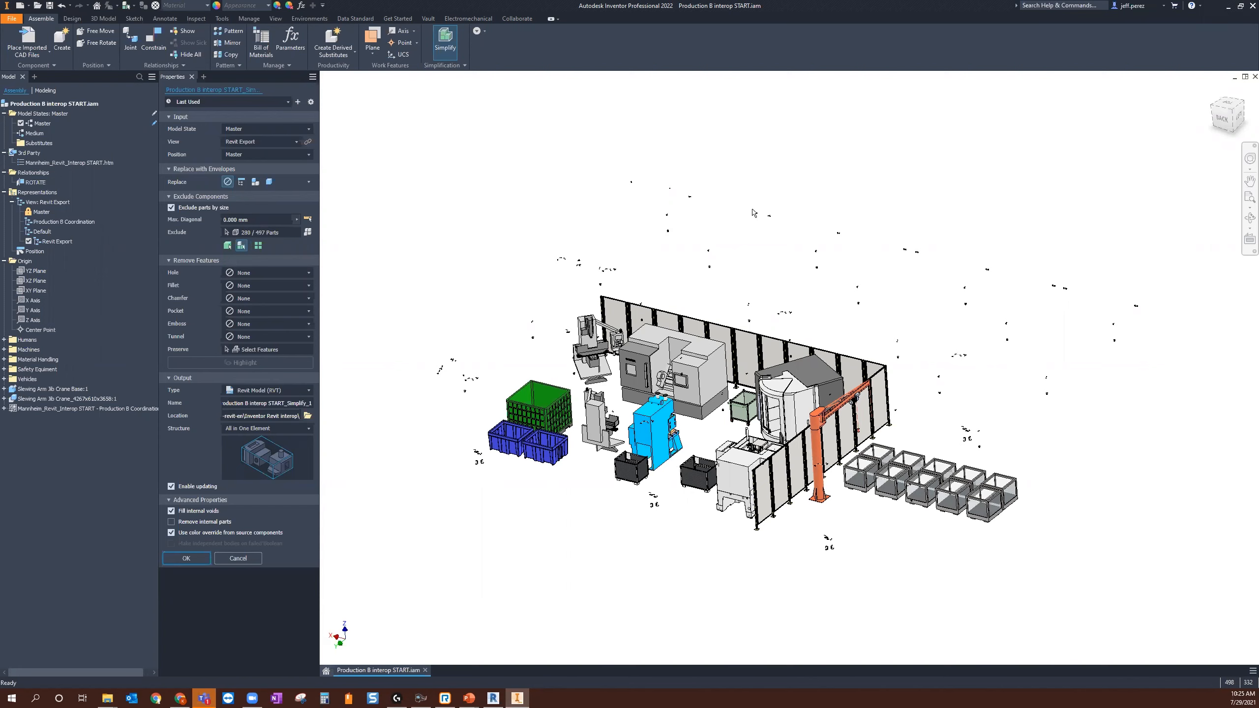
Set the Simplify input to the Medium model state and create the Revit model Production B interop START_Simplify_1 as one element.
click(277, 130)
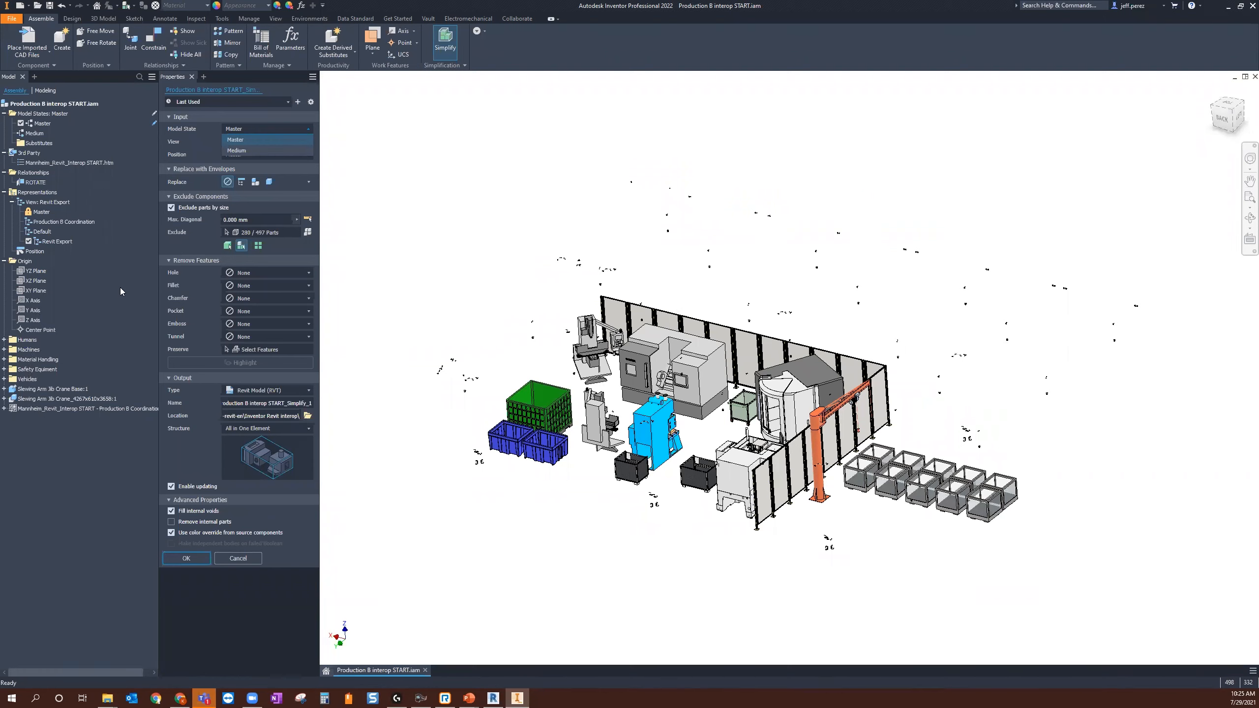
click(246, 151)
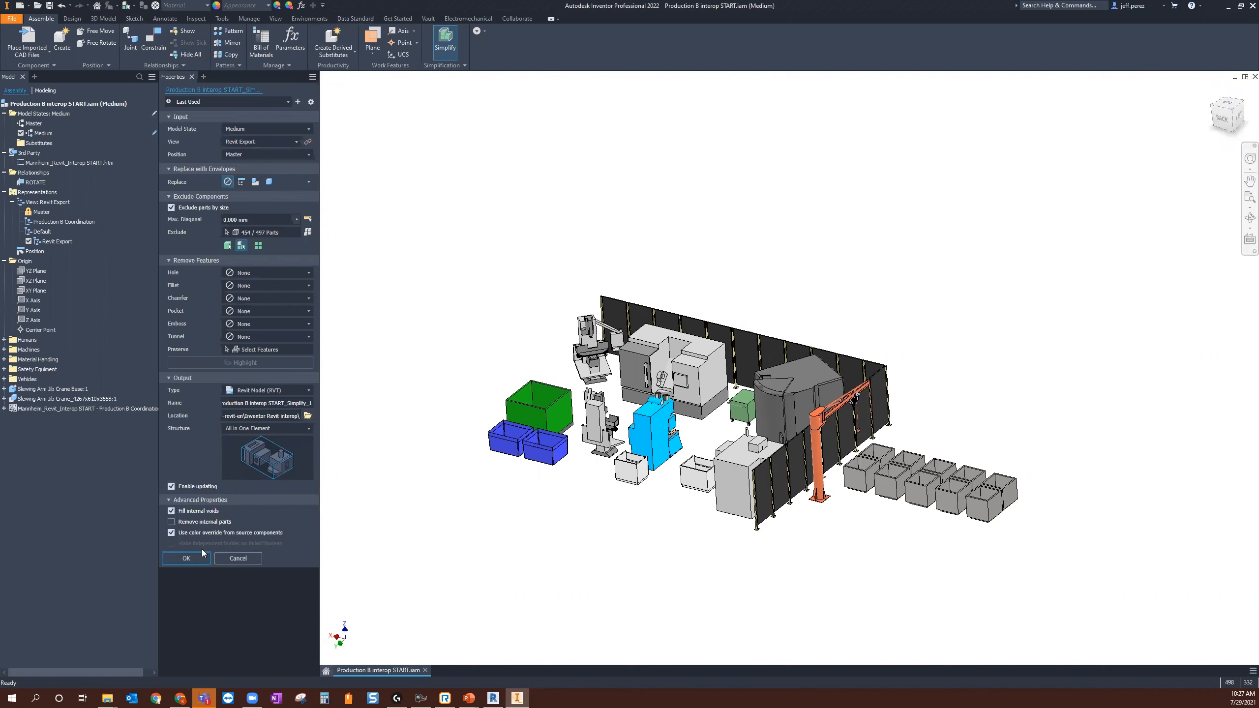
click(187, 561)
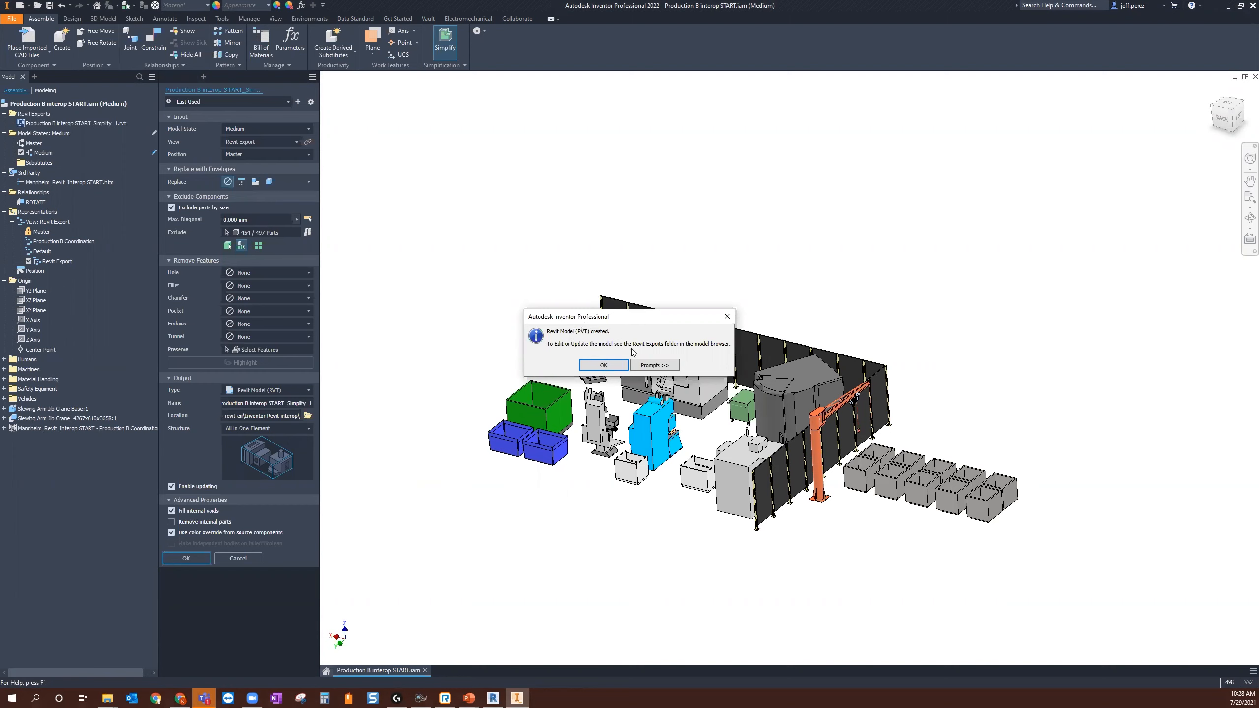
click(604, 366)
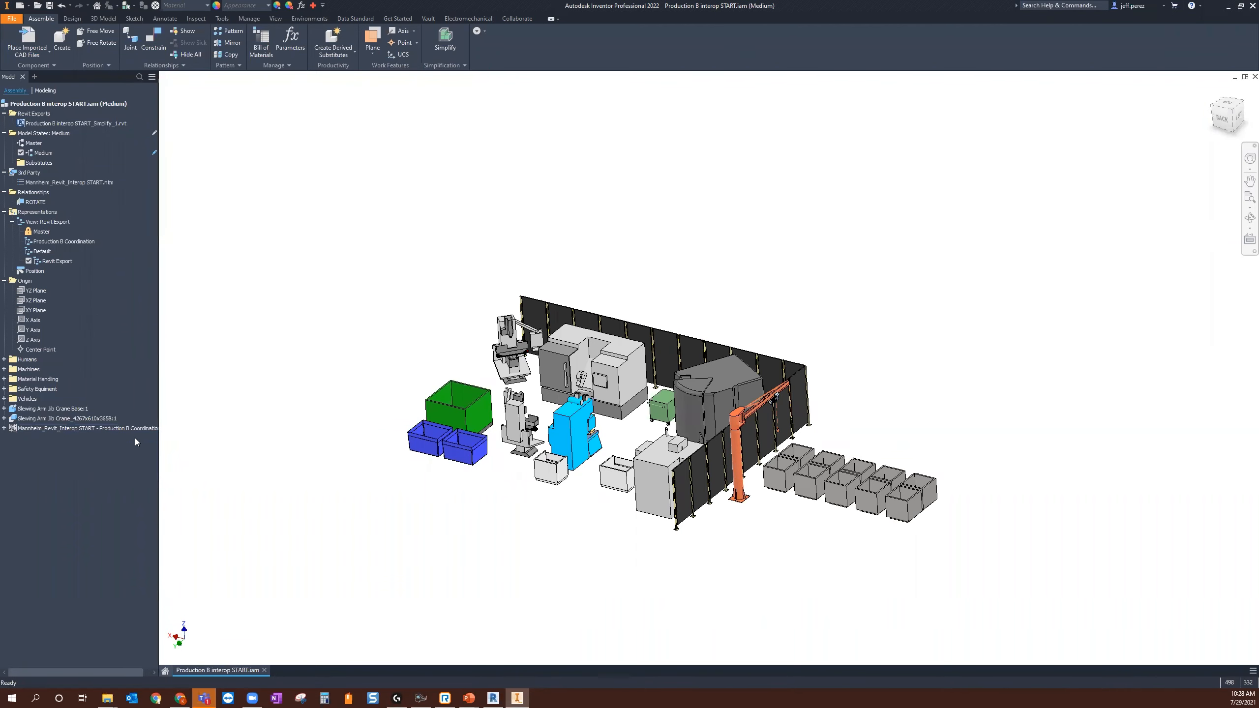
Review the imported Mannheim building's import settings and its list of Revit categories, leaving them as they are.
click(123, 427)
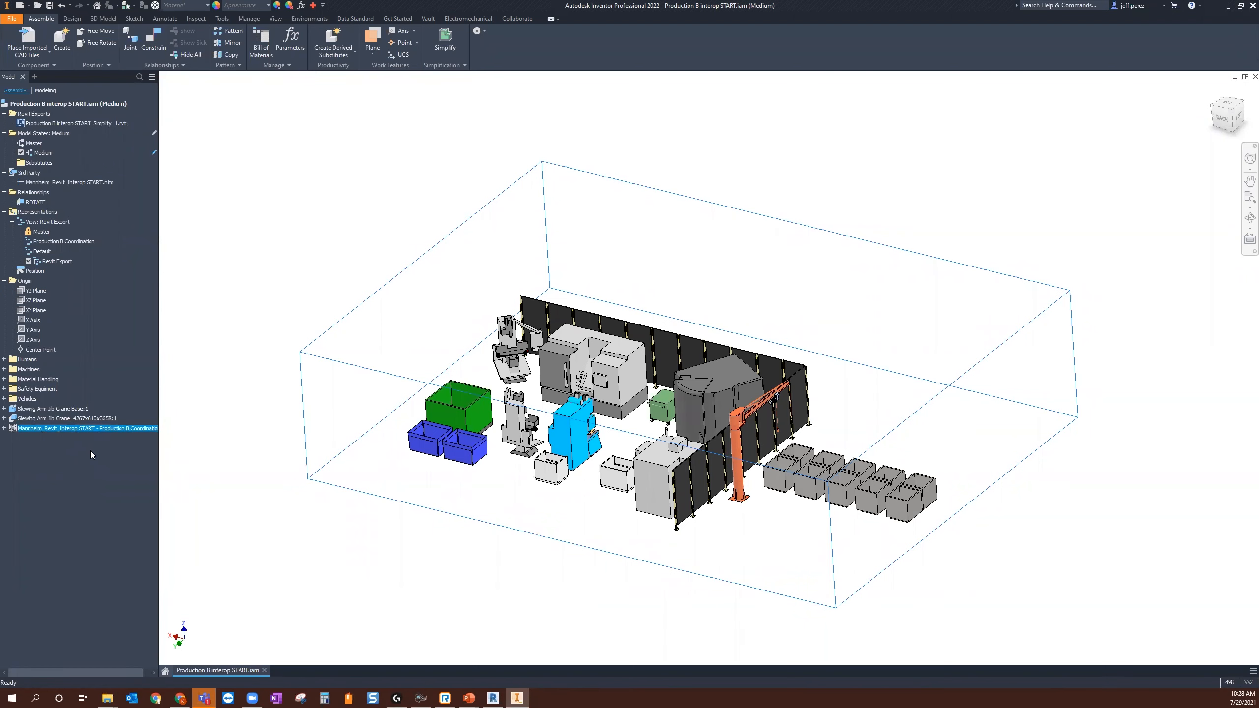
right_click(100, 427)
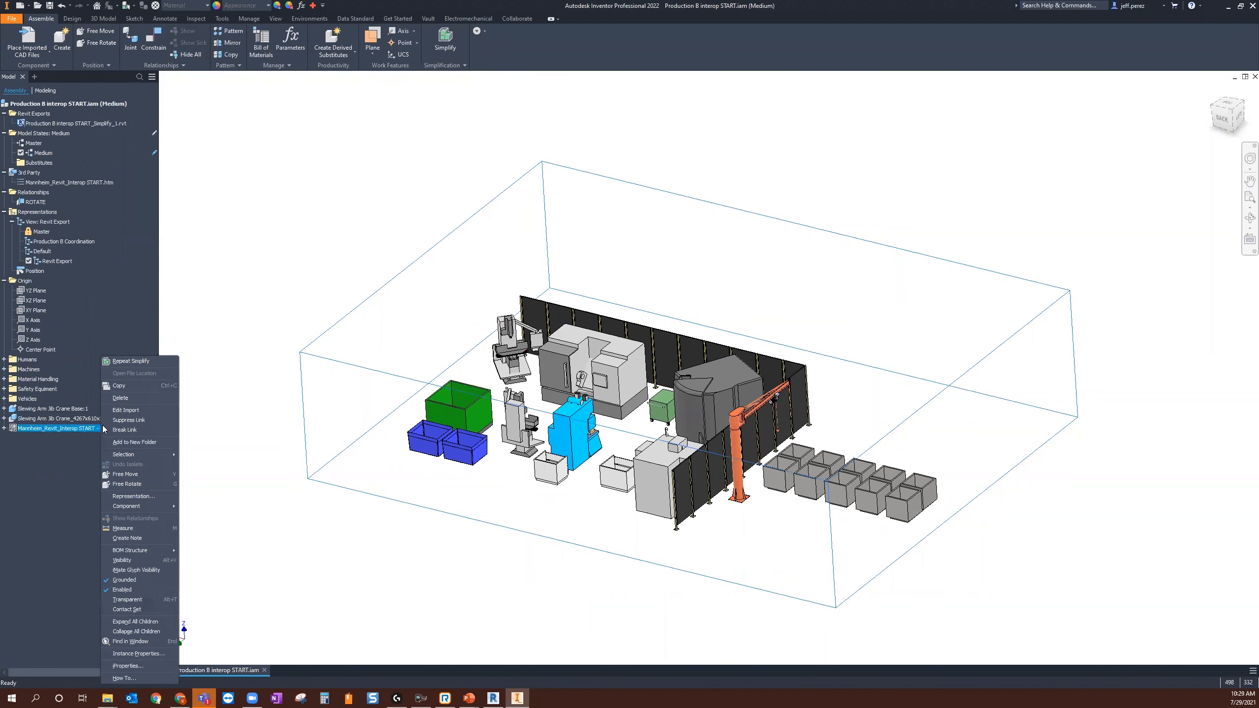
click(135, 410)
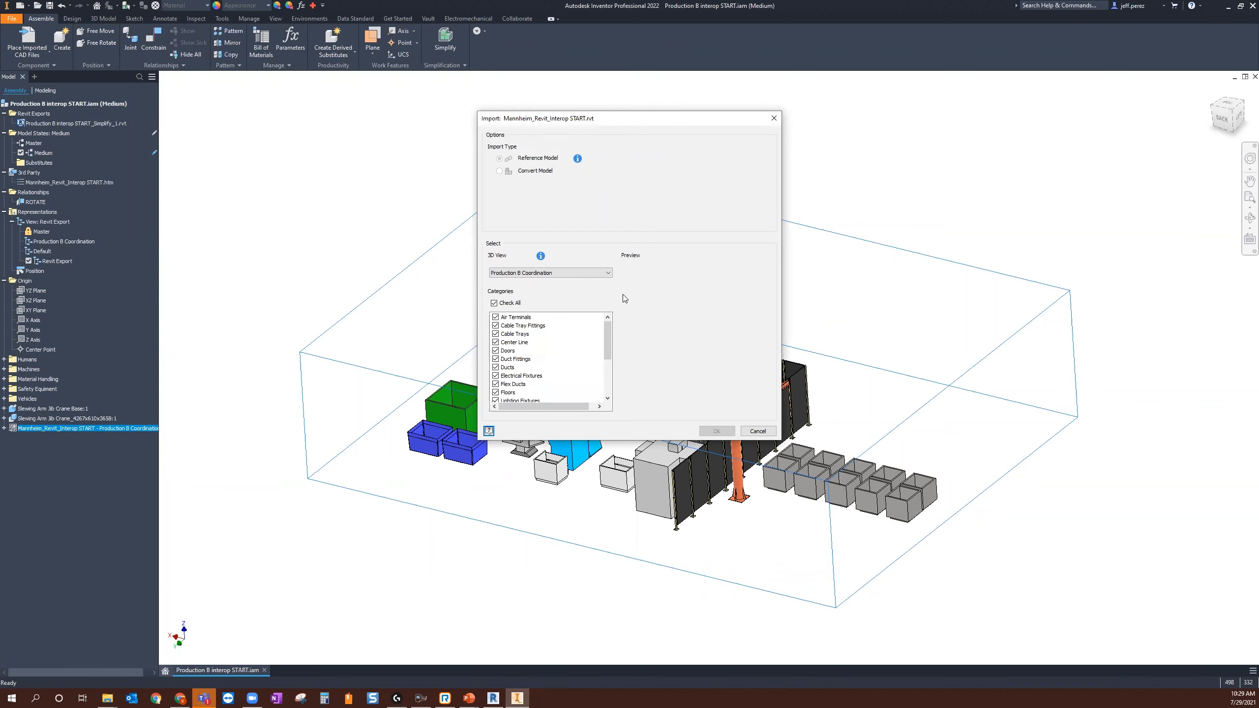
scroll(607, 337, down, 3)
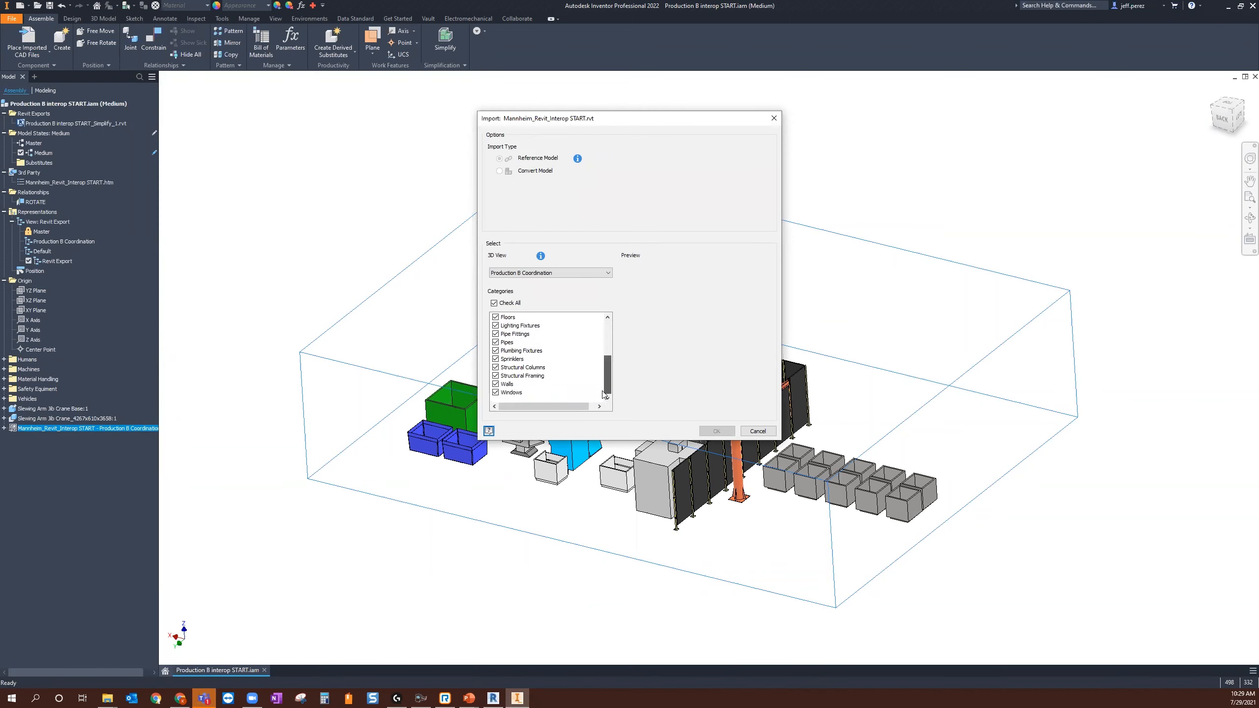
click(762, 433)
Open the Simplify settings of the exported Production B interop START_Simplify_1.rvt for review and close them without changes.
click(74, 124)
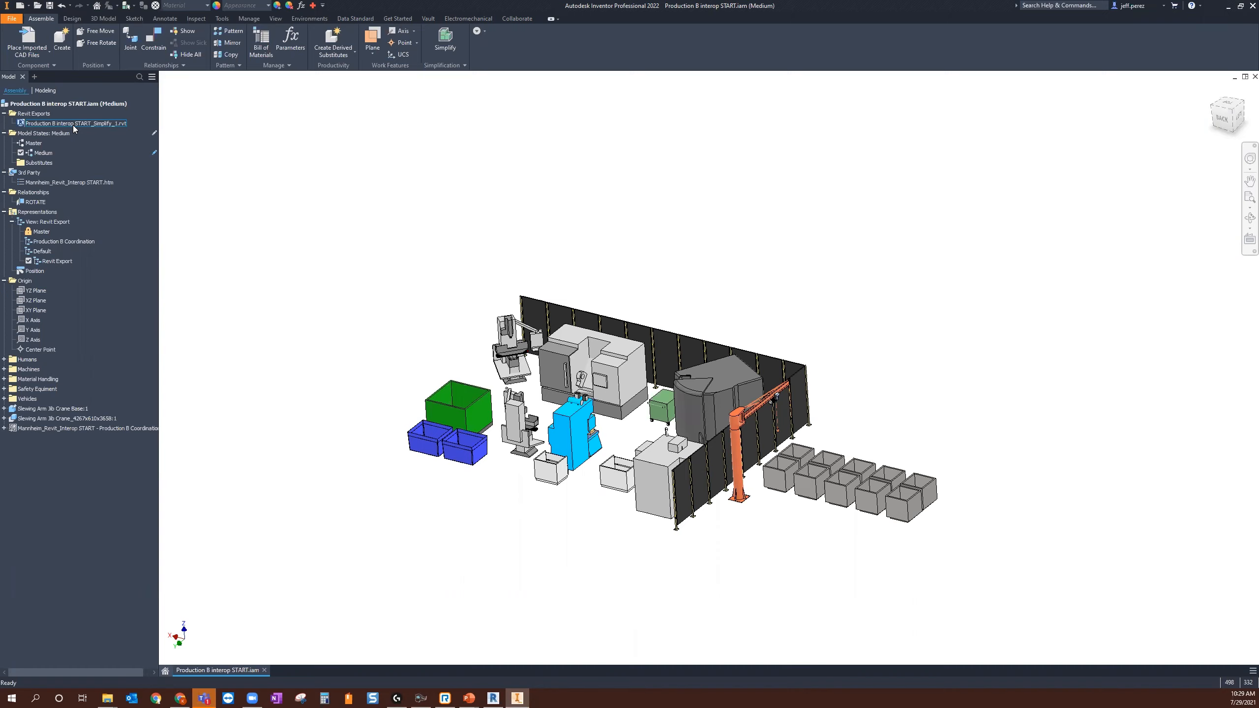
right_click(72, 125)
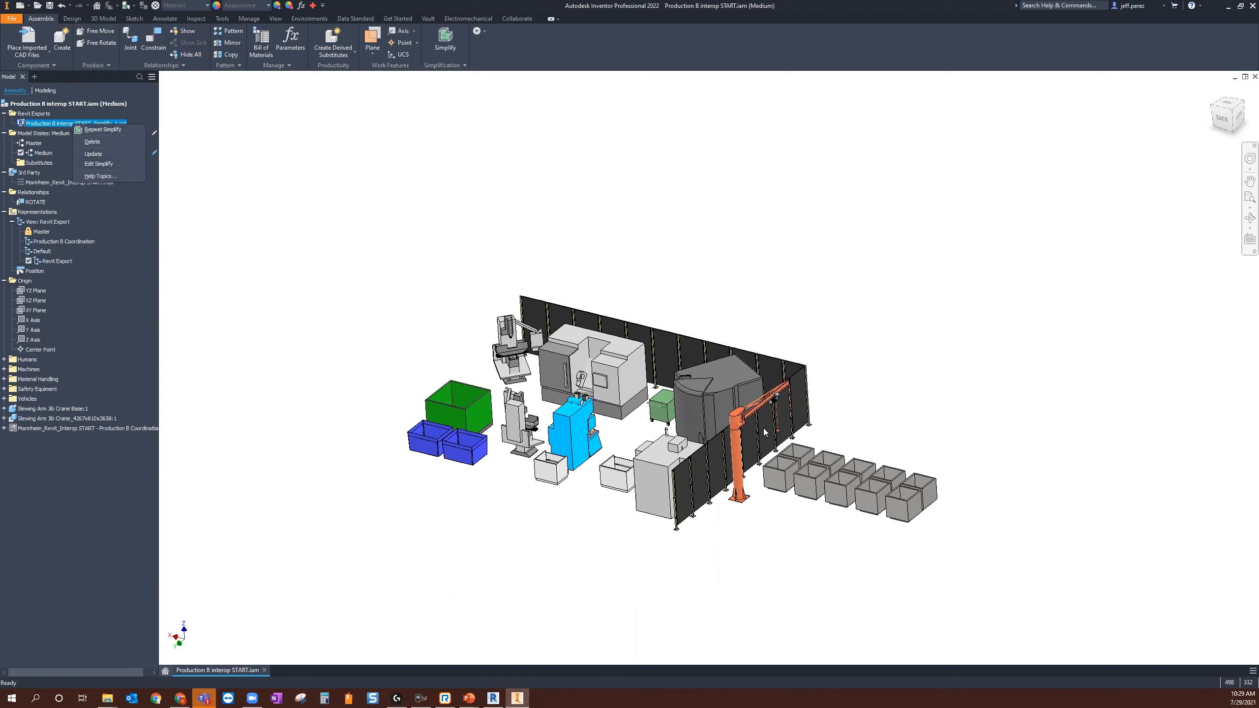
click(104, 164)
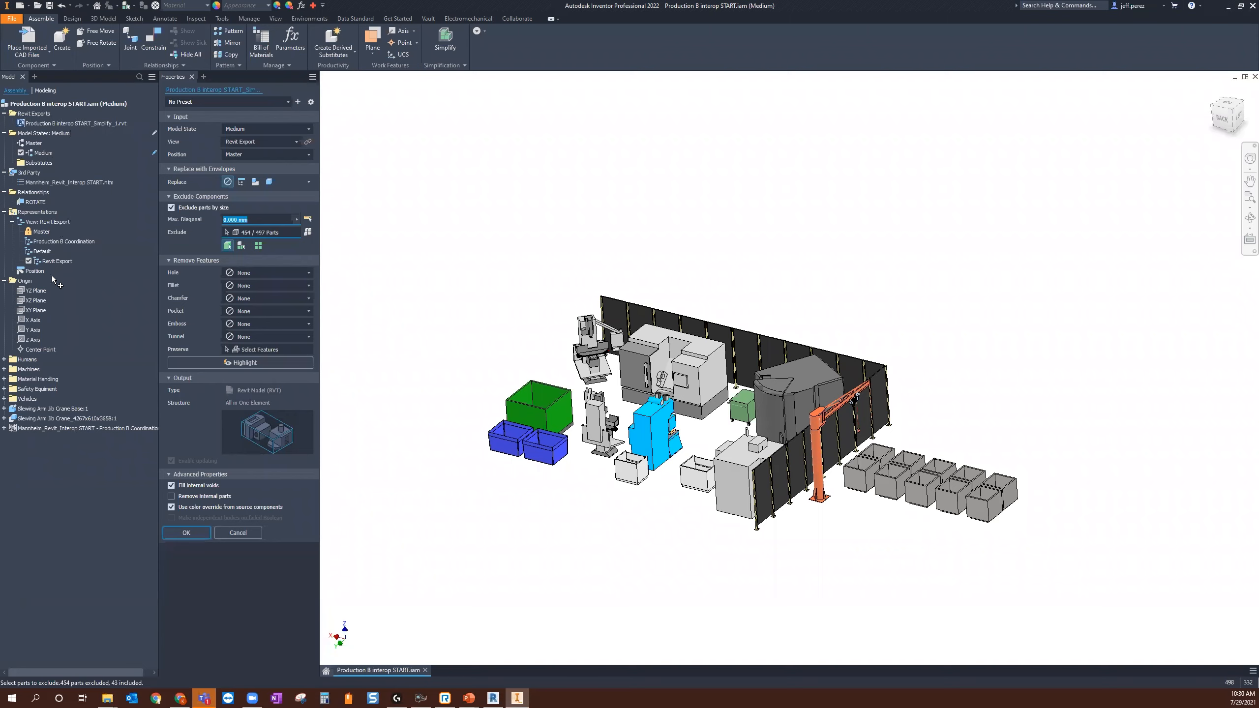
click(241, 534)
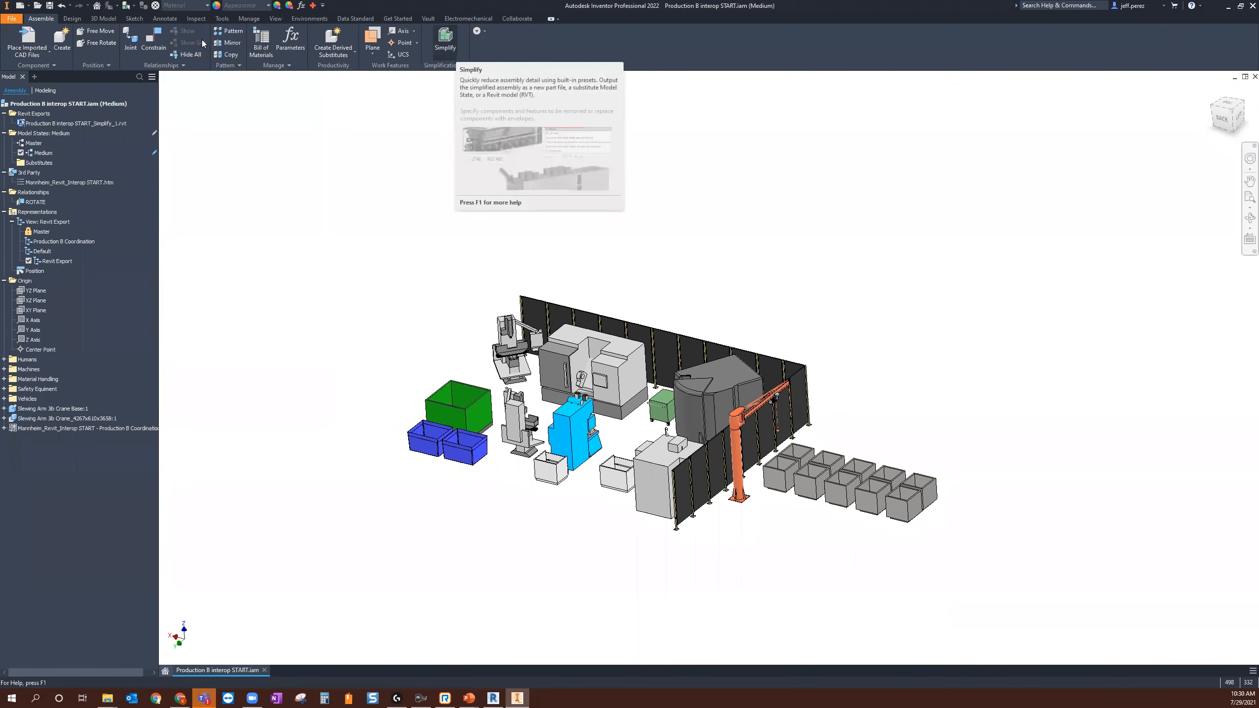
click(10, 19)
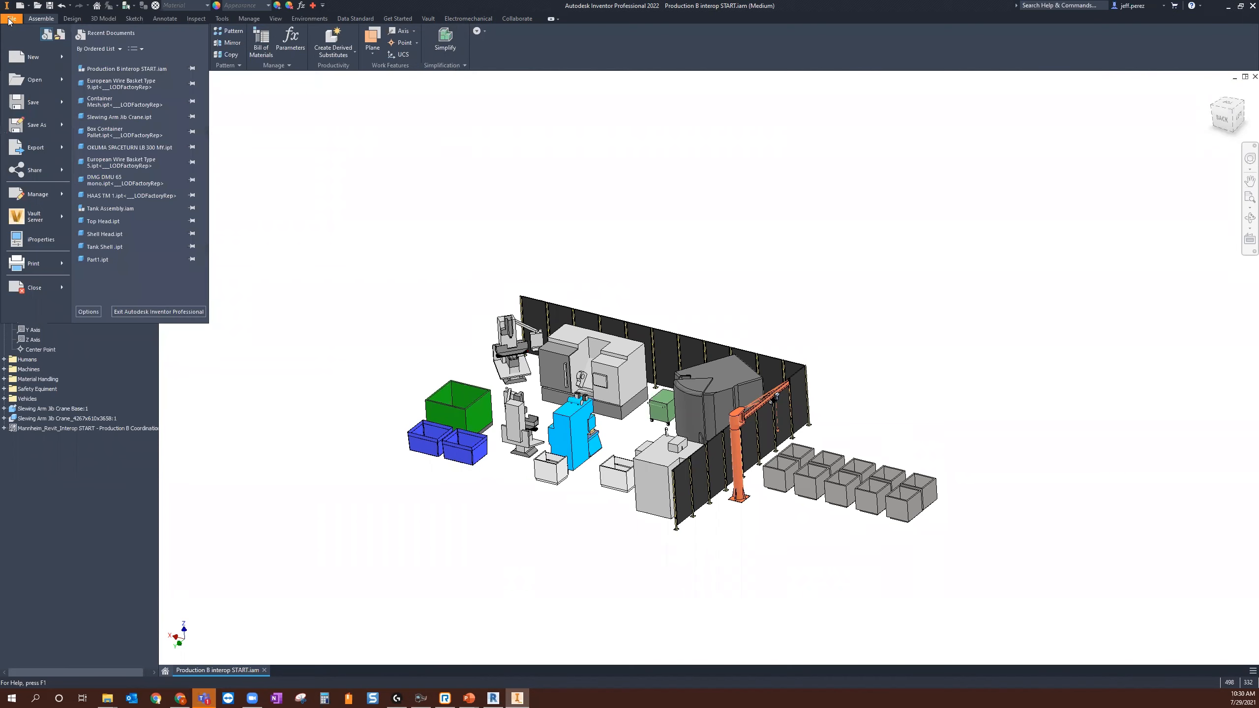
mouse_move(53, 151)
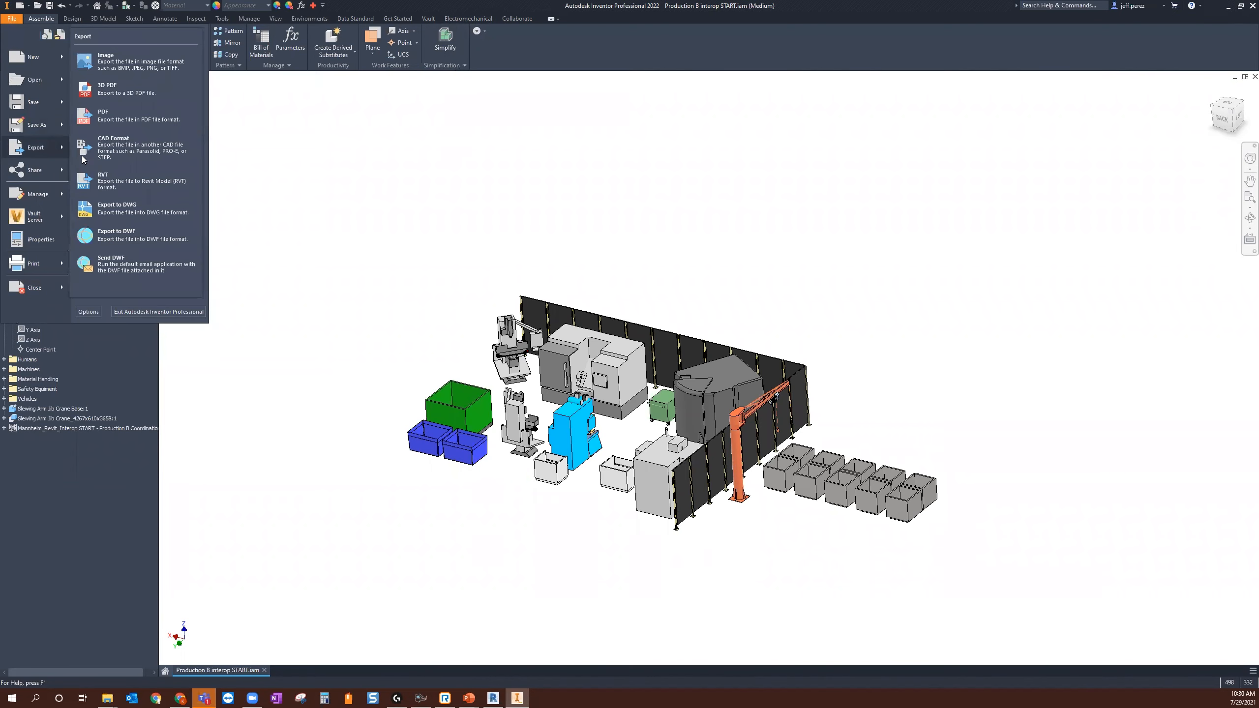
click(138, 179)
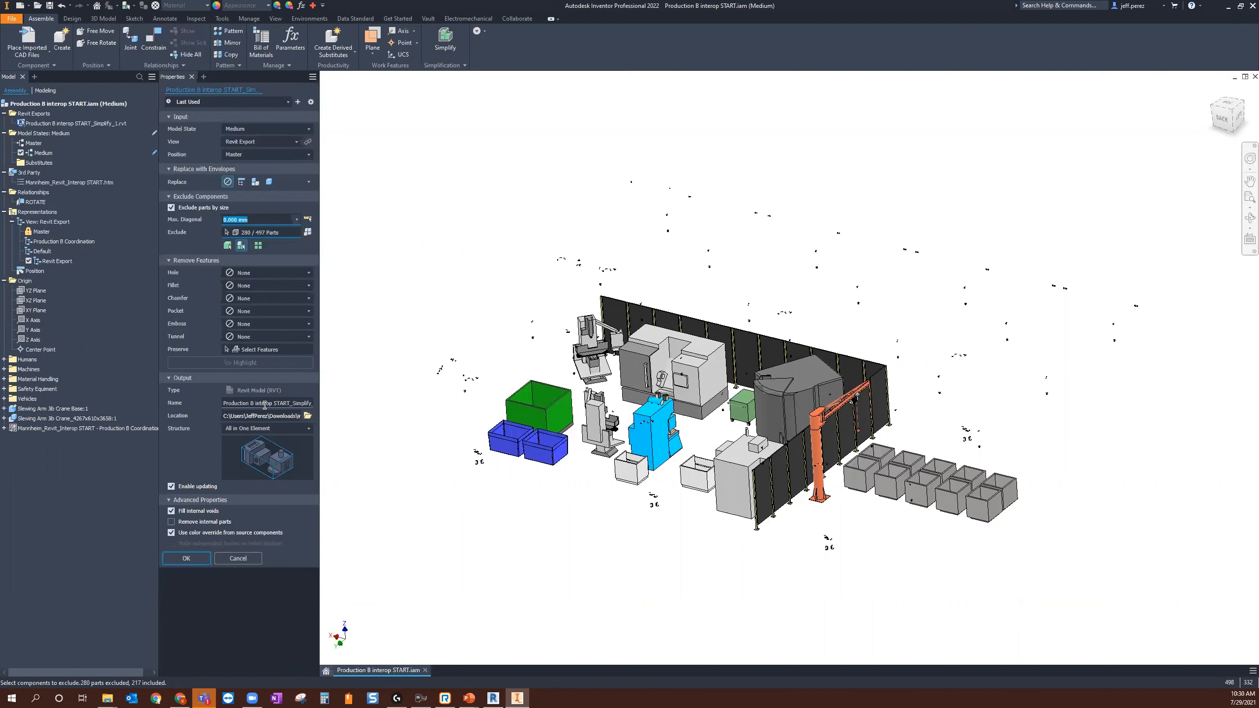
click(250, 561)
click(237, 558)
Make the imported Mannheim_Revit_Interop START building visible again around the production equipment.
right_click(109, 428)
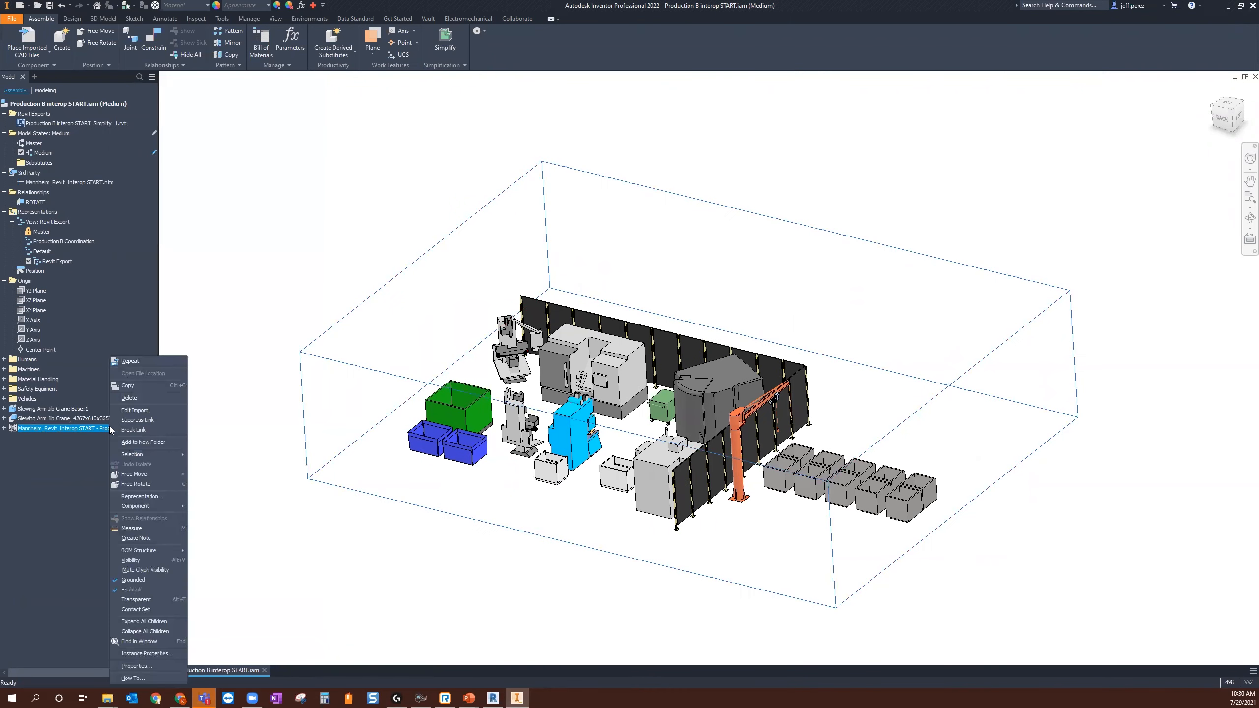
key(alt+v)
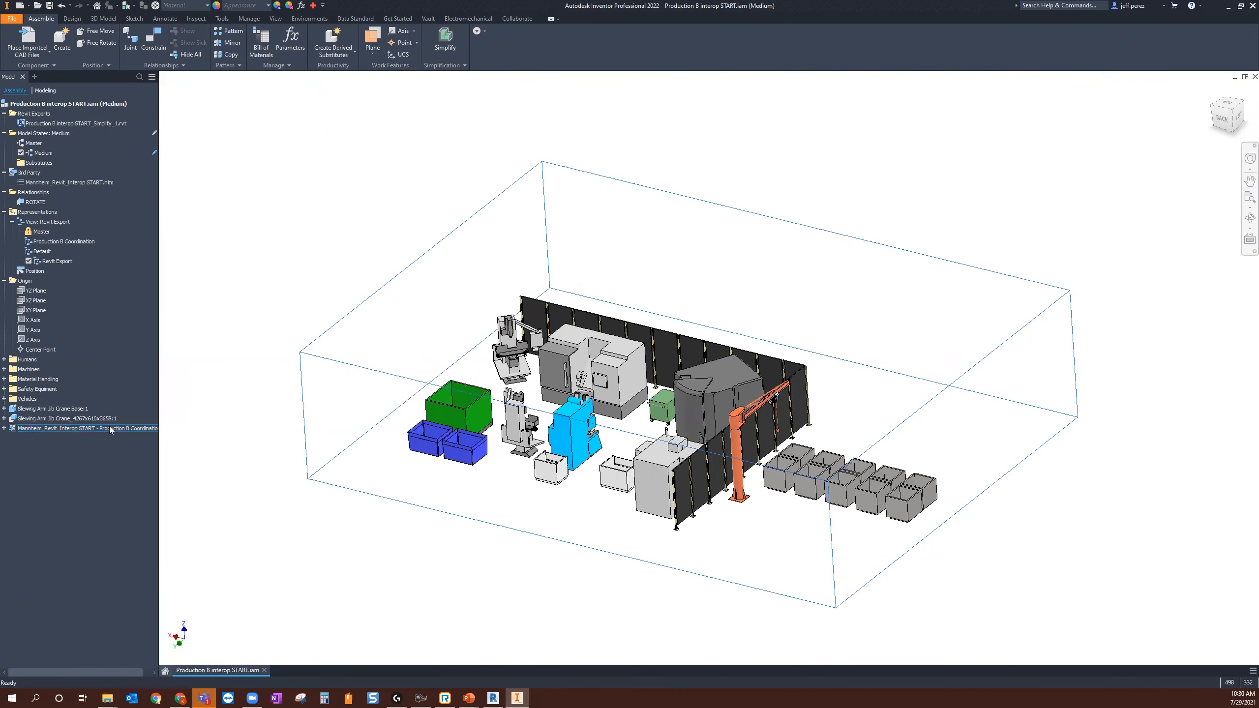
right_click(109, 428)
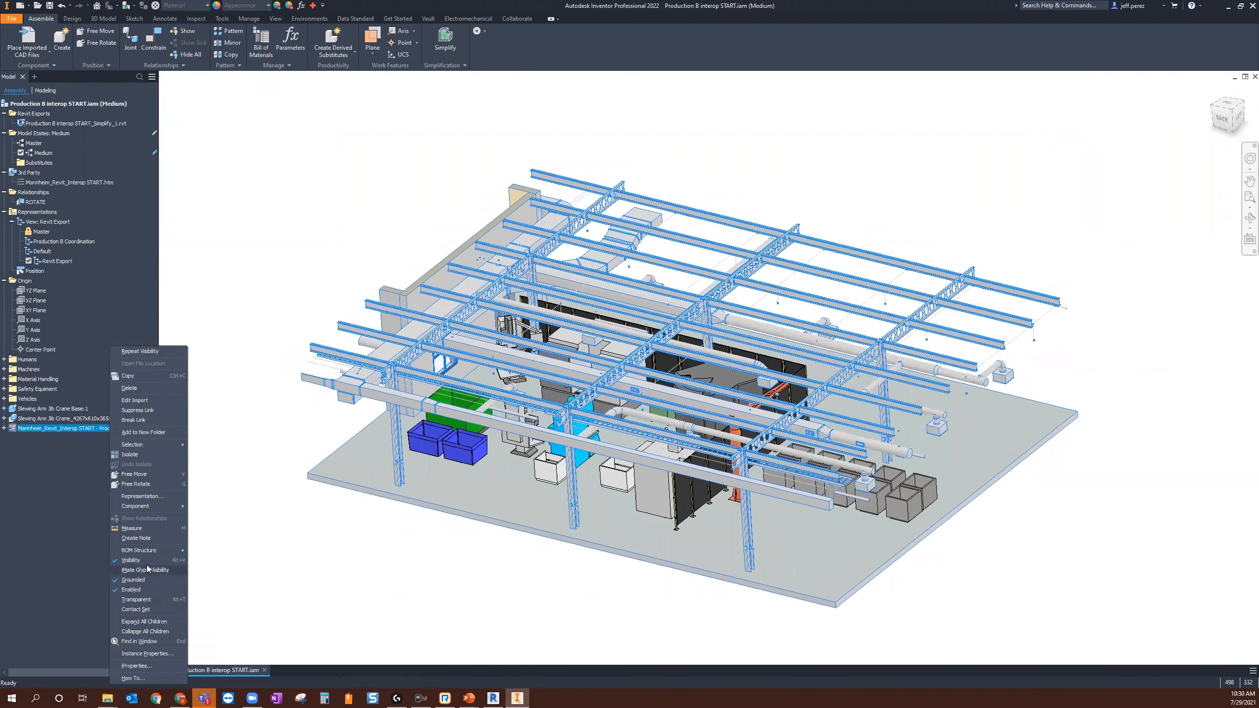
click(53, 535)
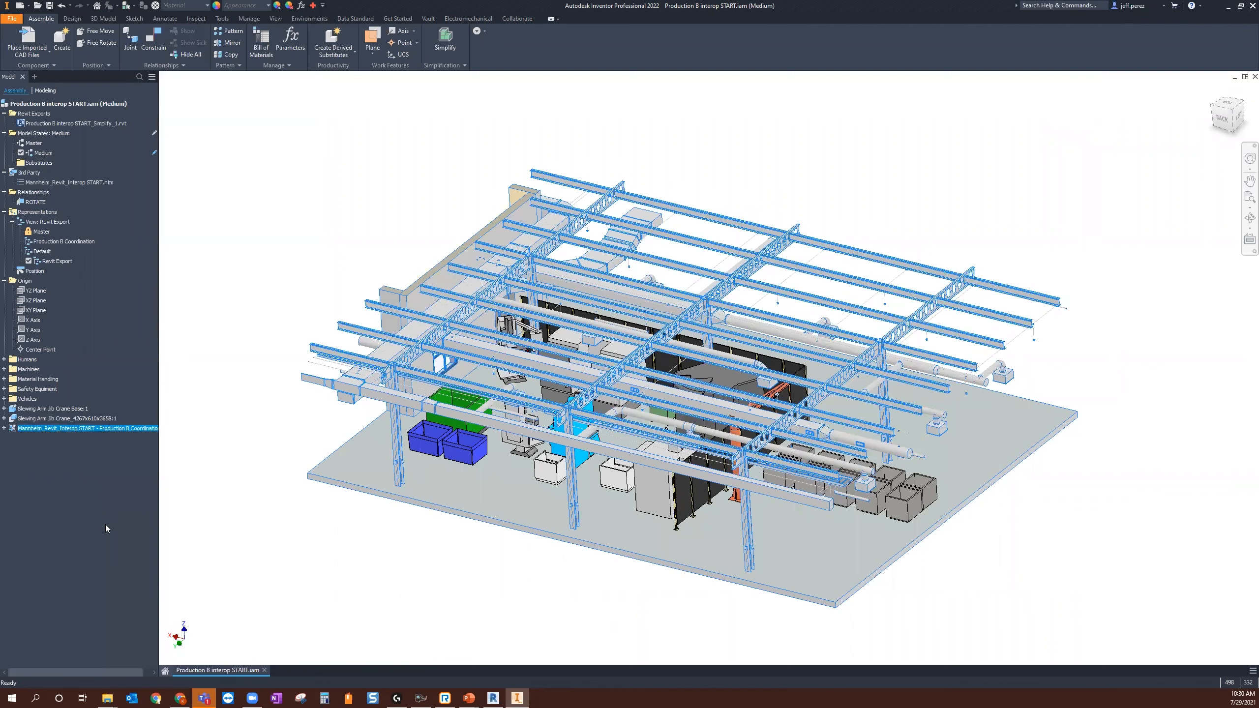
Export the equipment together with the building as a Revit model named Production B interop START_Simplify_1BLD.
click(11, 18)
mouse_move(35, 147)
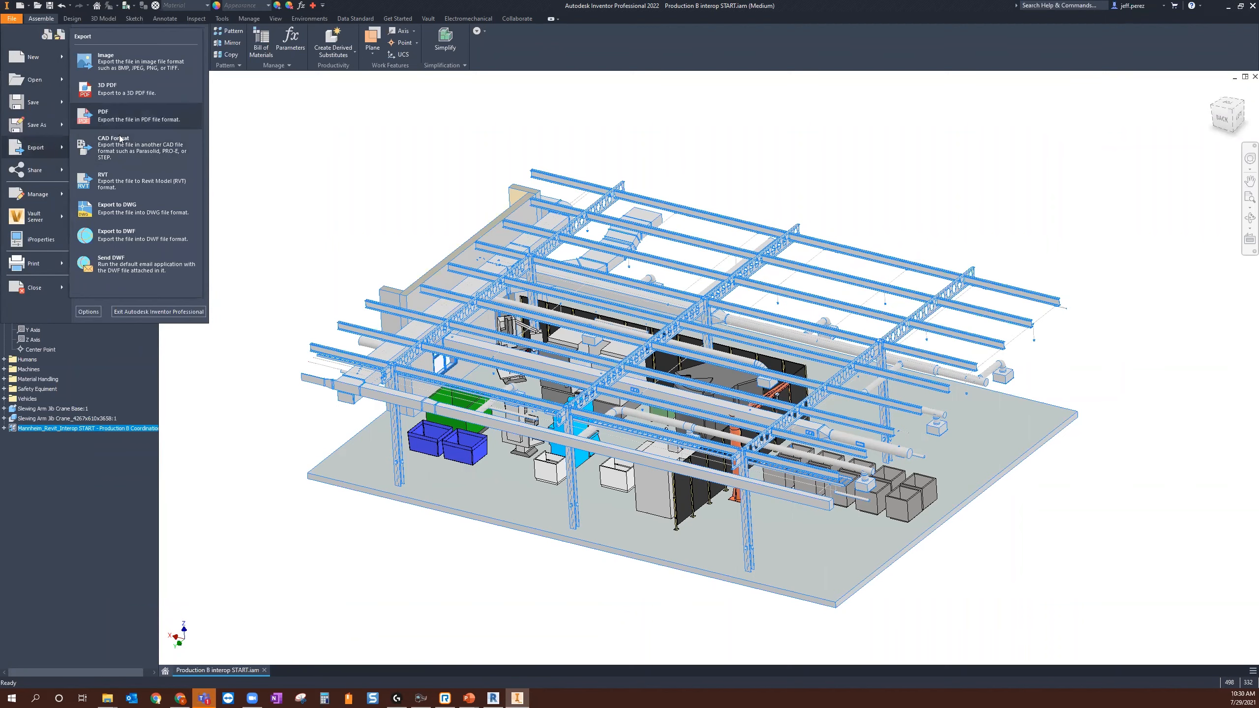
click(132, 180)
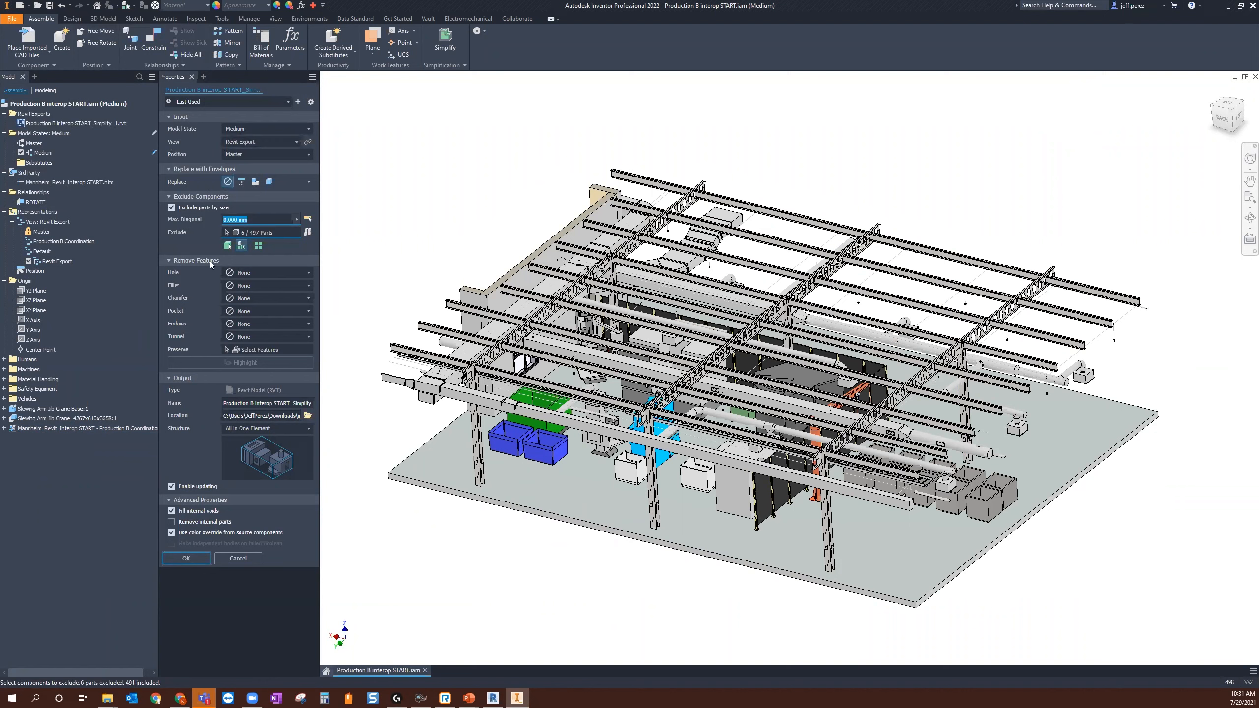
click(278, 404)
click(299, 403)
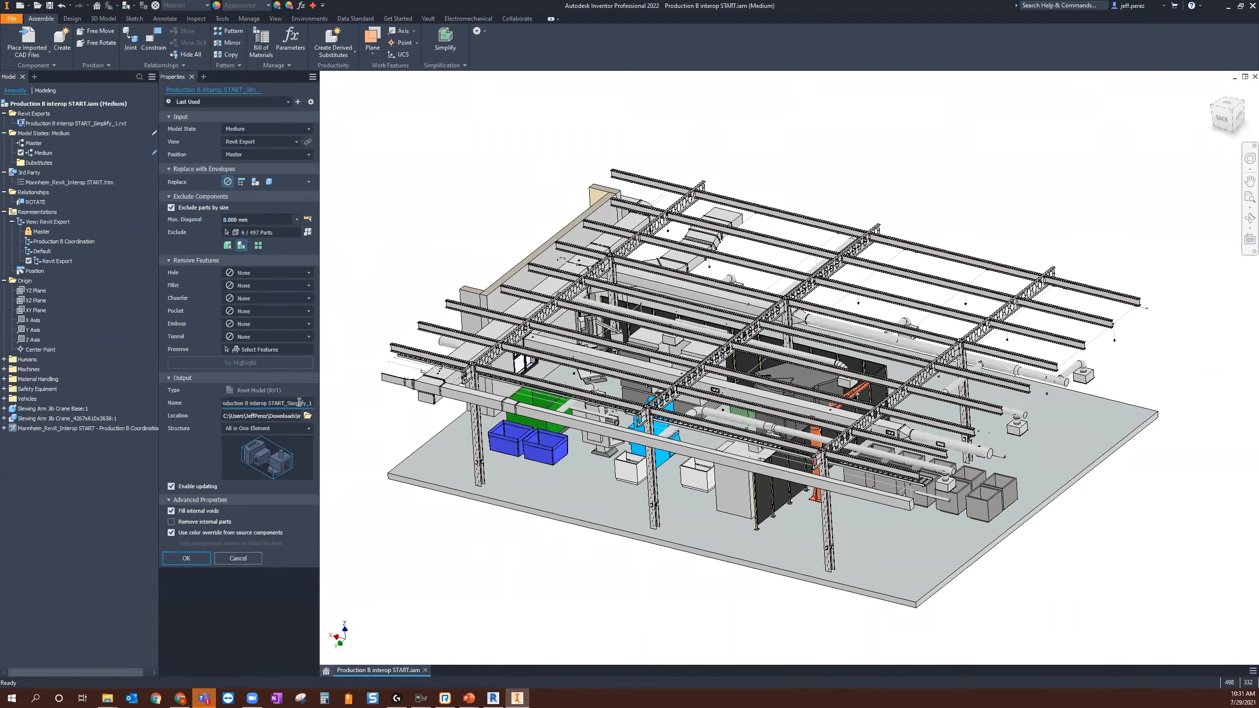
key(BackSpace)
text(BLD)
text(1)
click(197, 563)
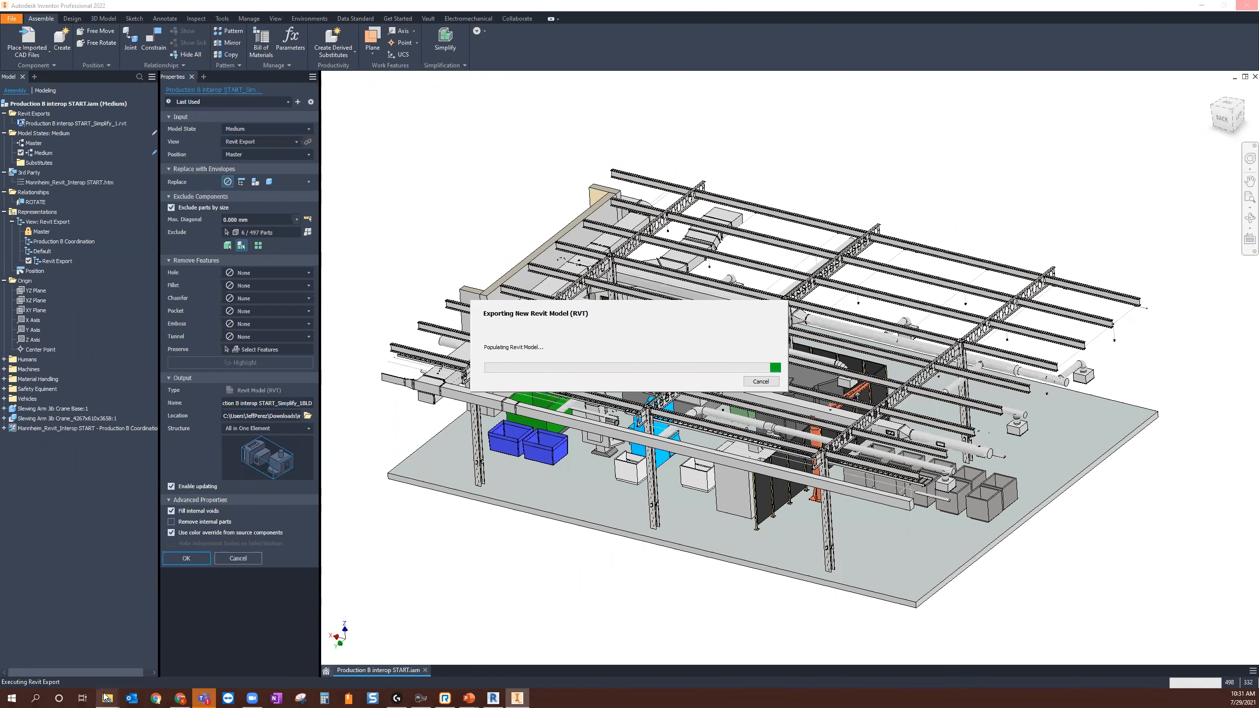
Check the exported Revit files in the Inventor Revit interop folder and acknowledge the completed building export.
mouse_move(107, 696)
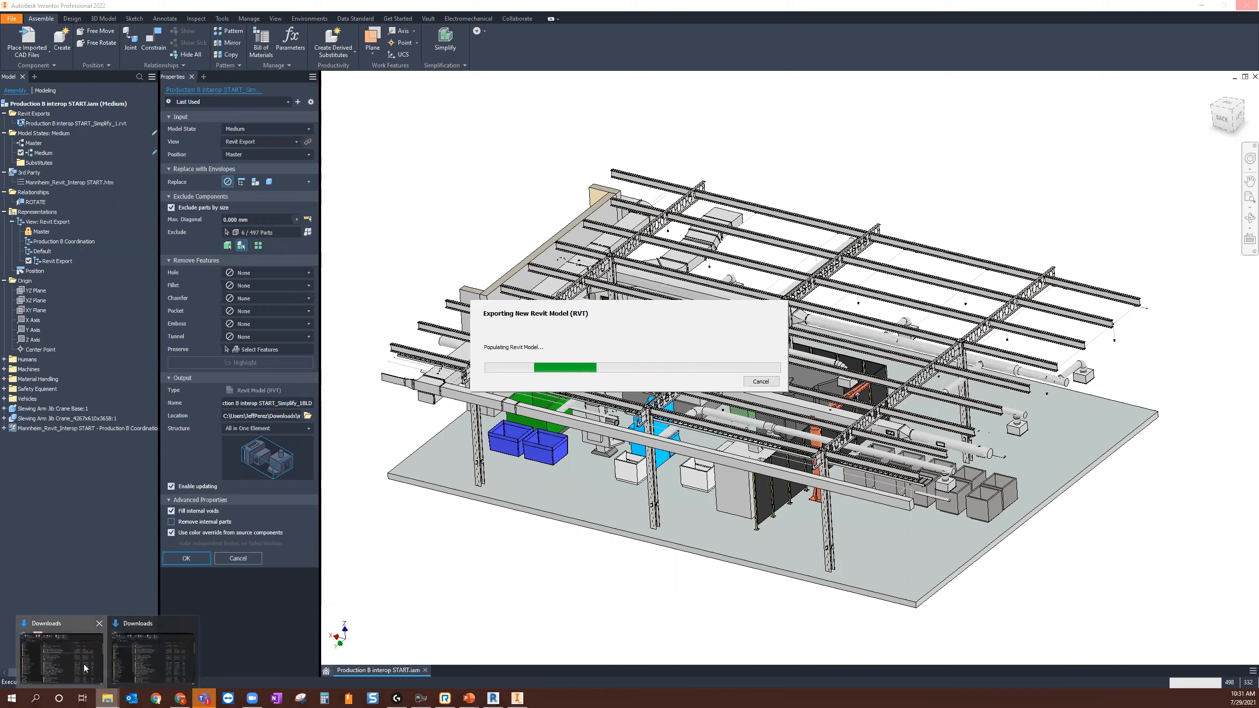
click(85, 668)
double_click(435, 240)
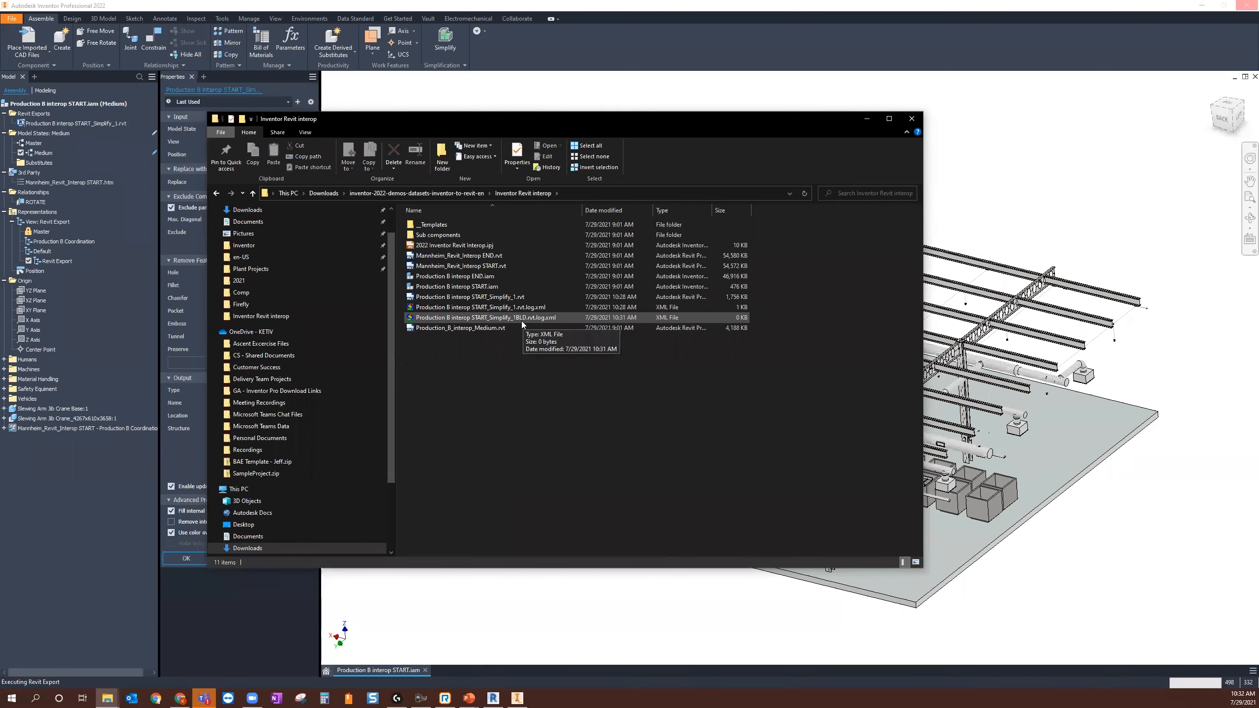
click(867, 118)
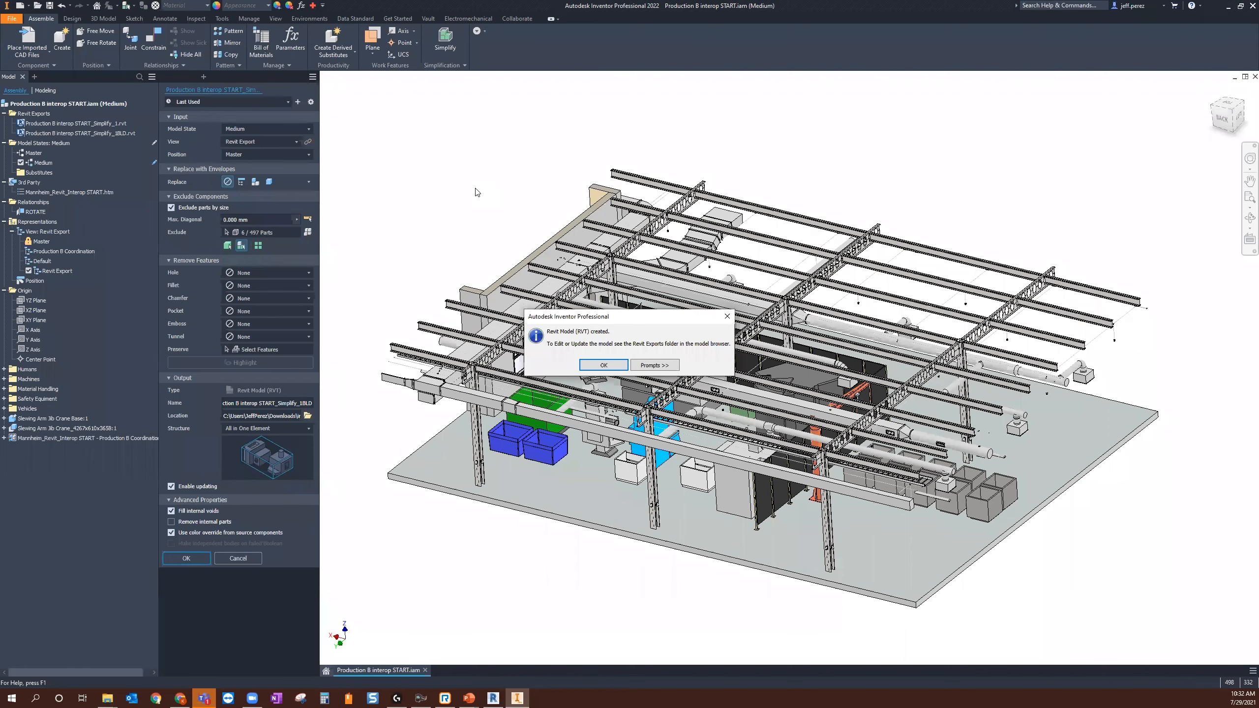
click(603, 365)
click(527, 580)
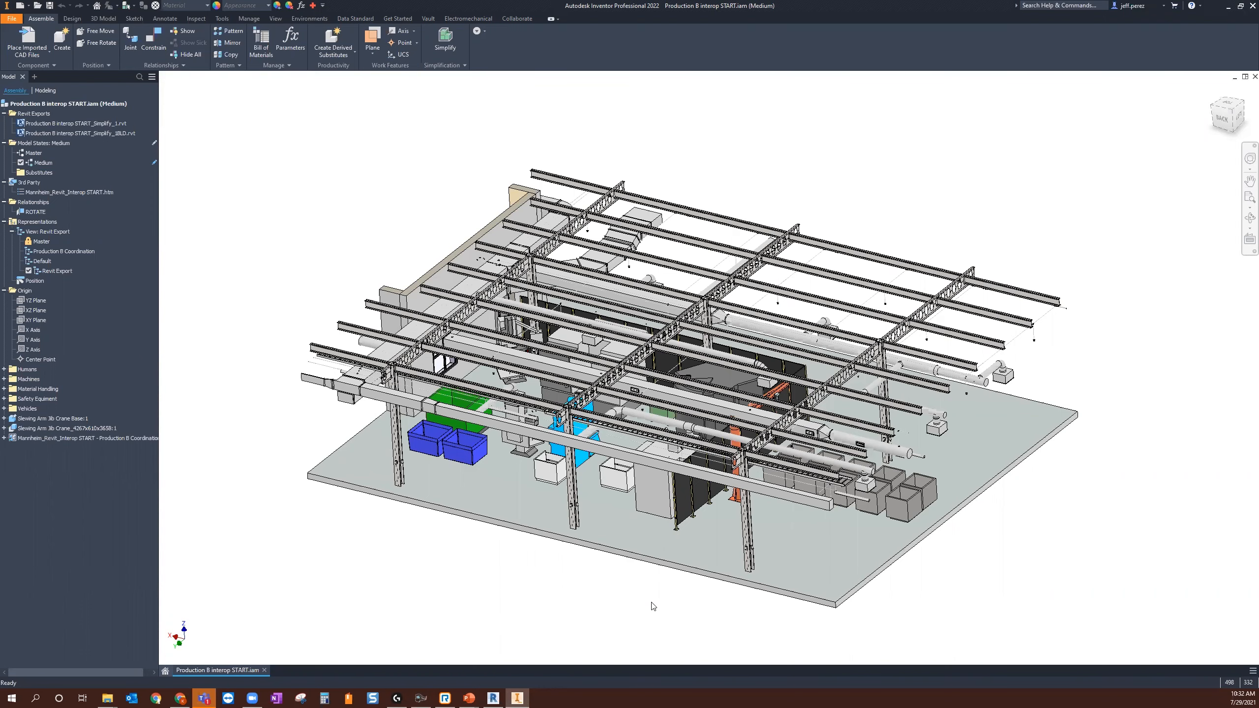
Switch to Revit, open the Production B 3D view of the building project, and close all inactive views.
key(alt+Tab)
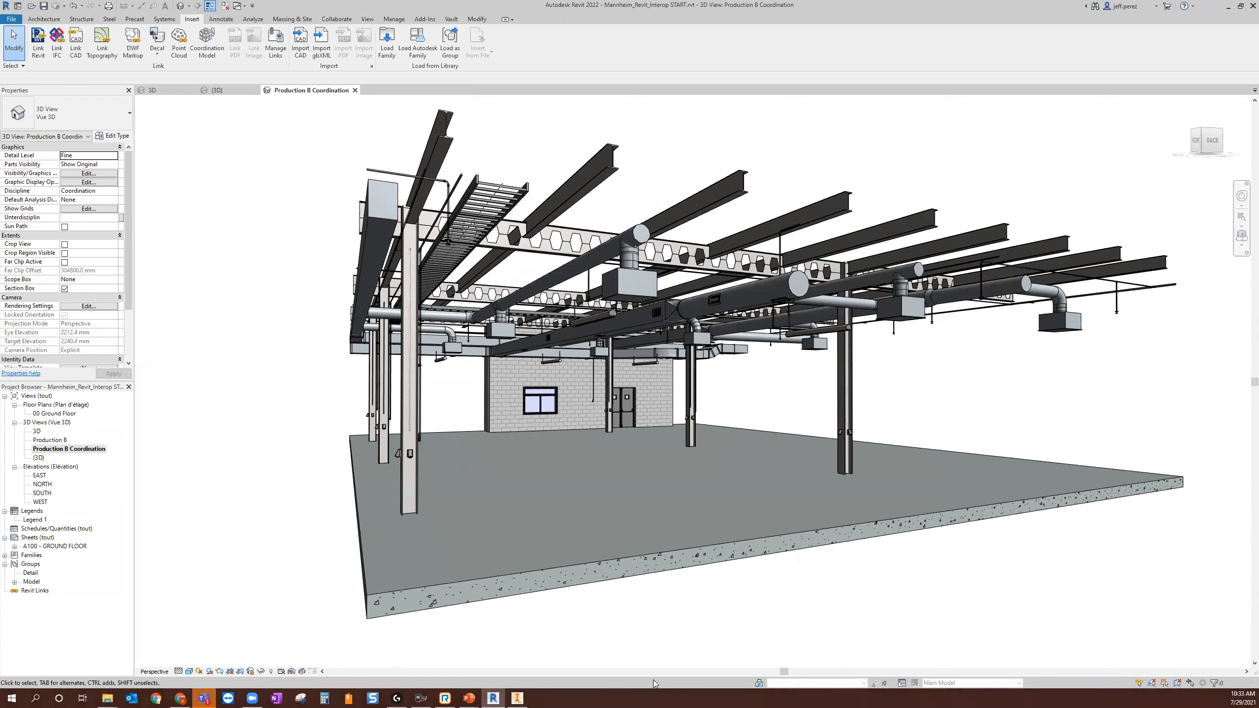
double_click(49, 440)
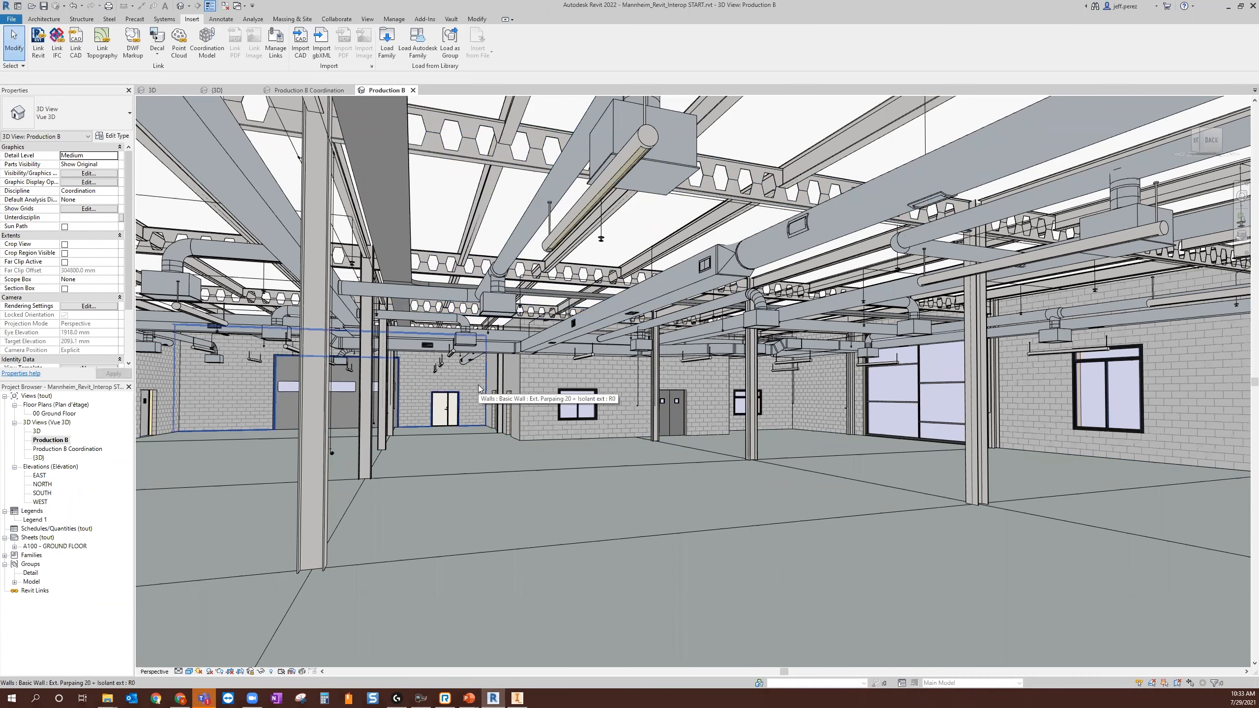
click(225, 5)
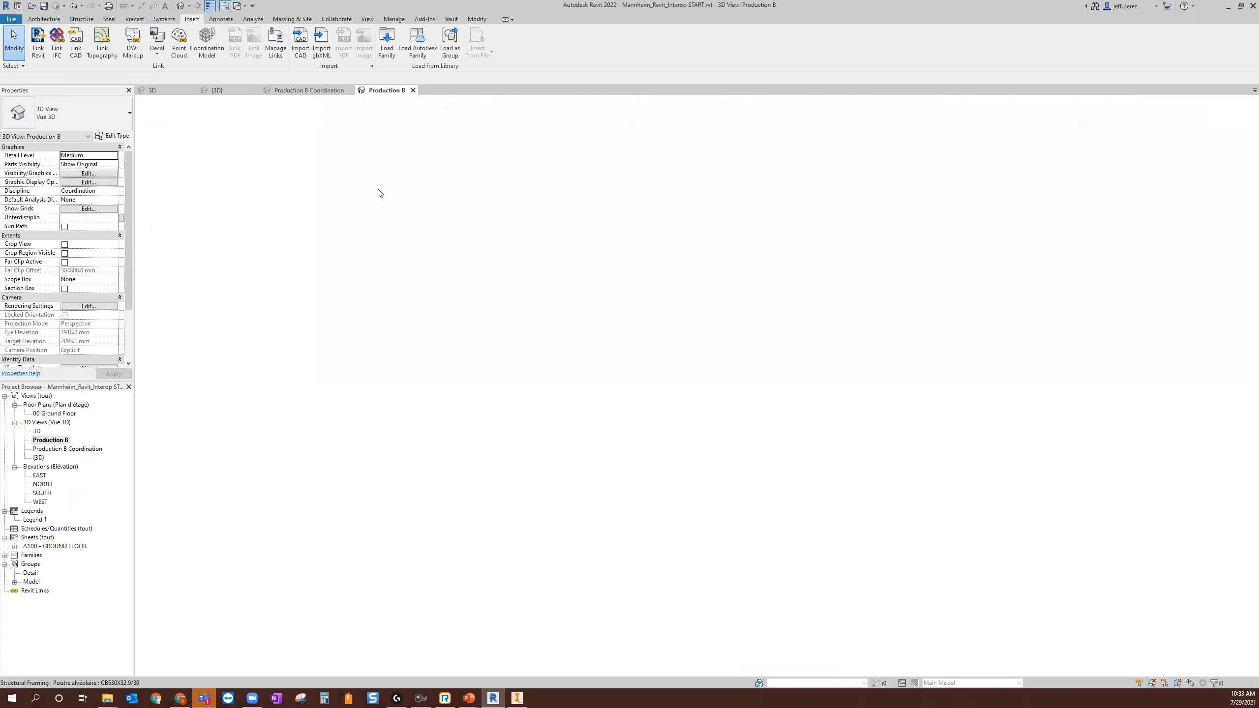
Link Production B interop START_Simplify_1.rvt into the building project, positioned Auto - Internal Origin to Internal Origin.
click(39, 40)
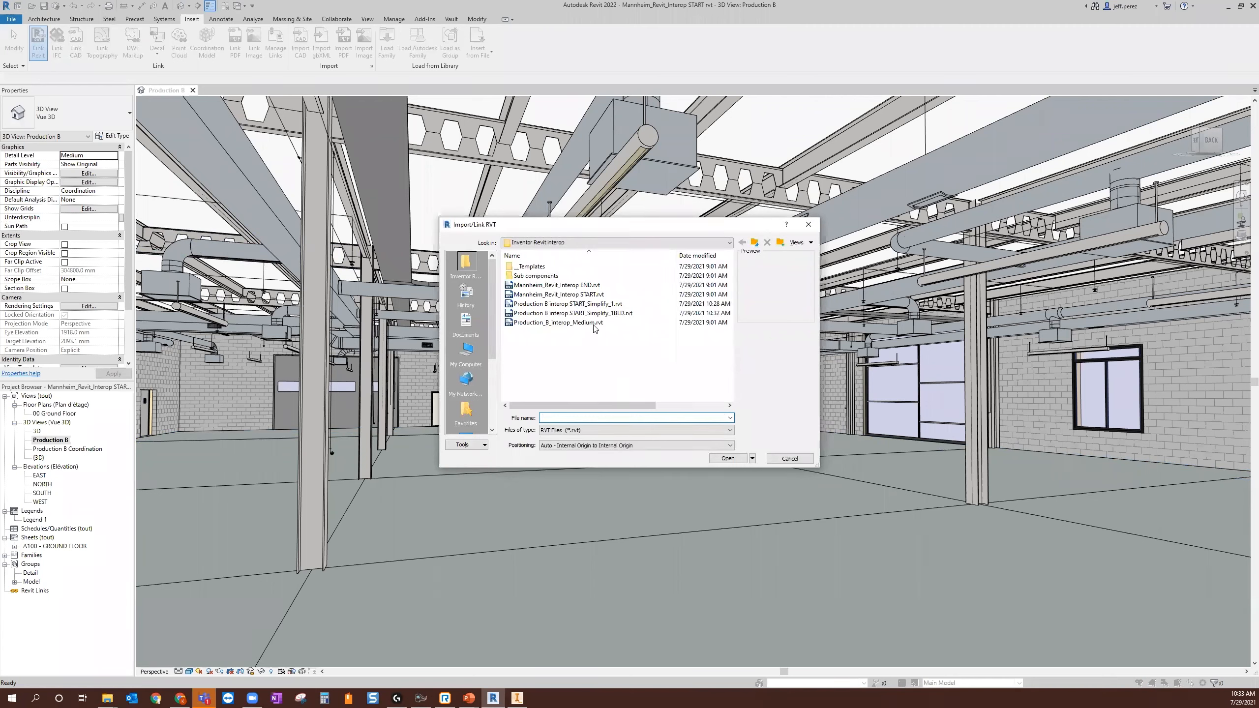
click(592, 303)
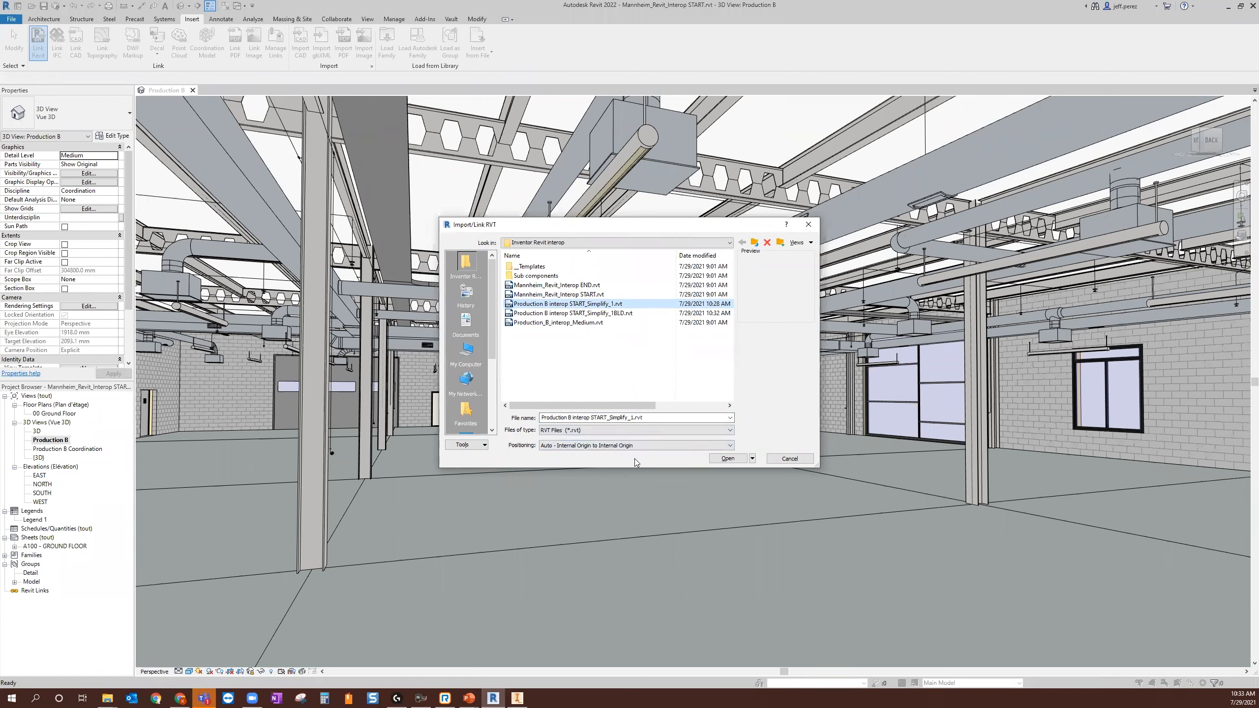
click(604, 446)
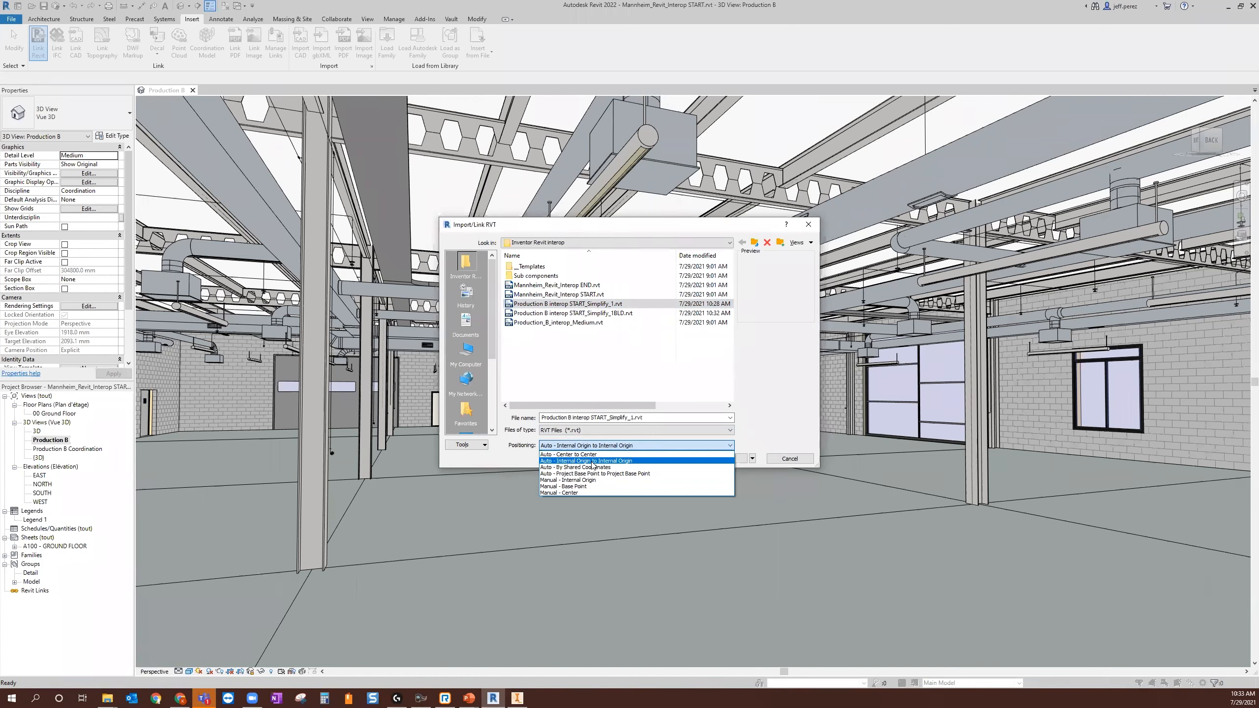
click(591, 461)
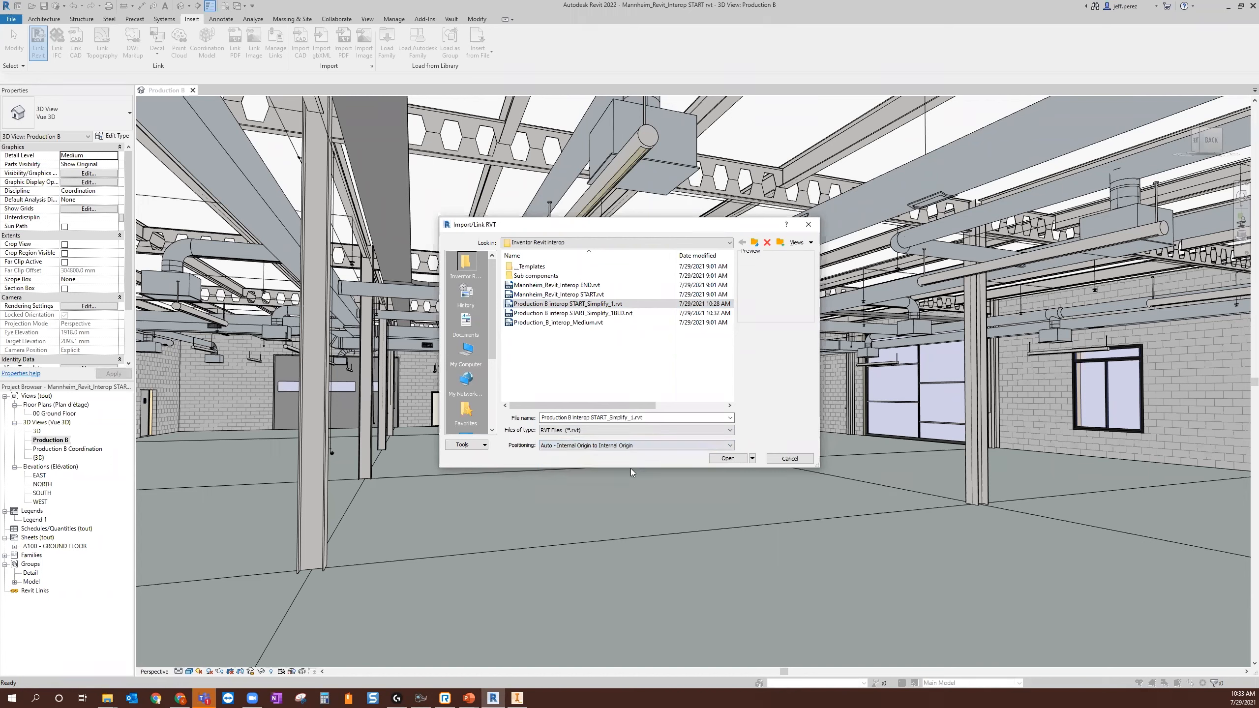
click(727, 459)
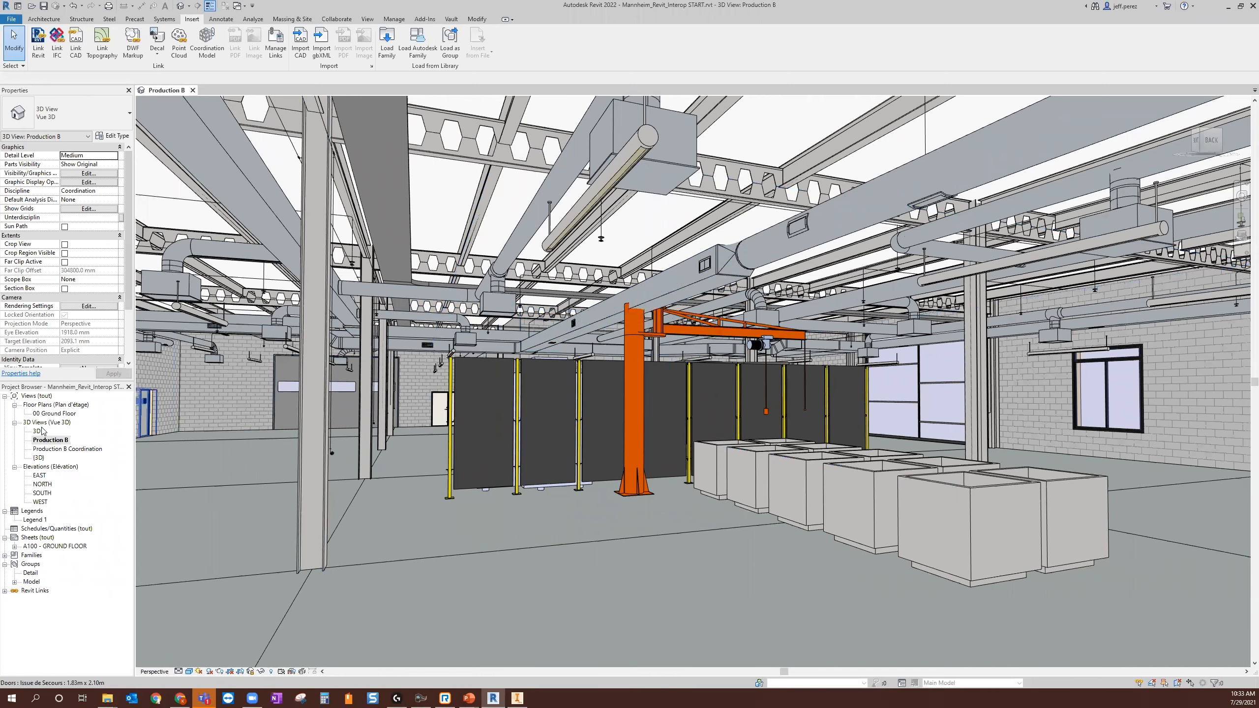
Open the 00 Ground Floor plan and tile it beside the Production B 3D view.
click(54, 413)
double_click(54, 414)
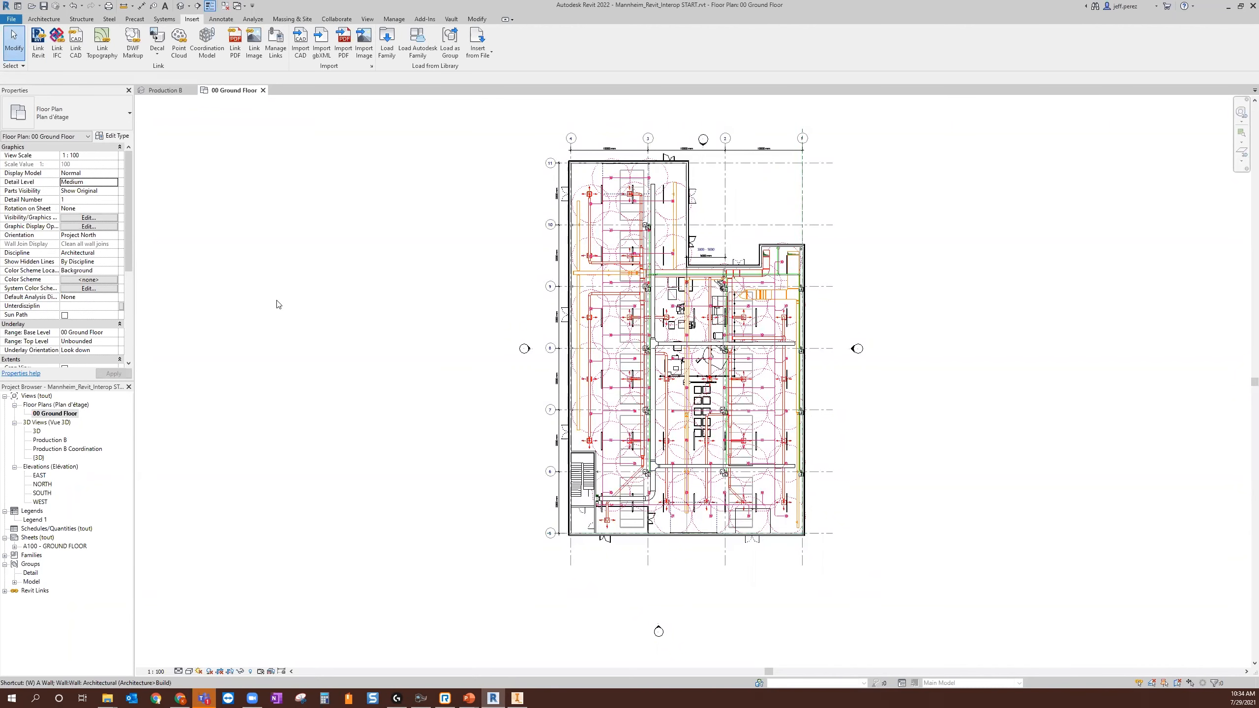
key(w)
key(t)
middle_drag(365, 329, 244, 373)
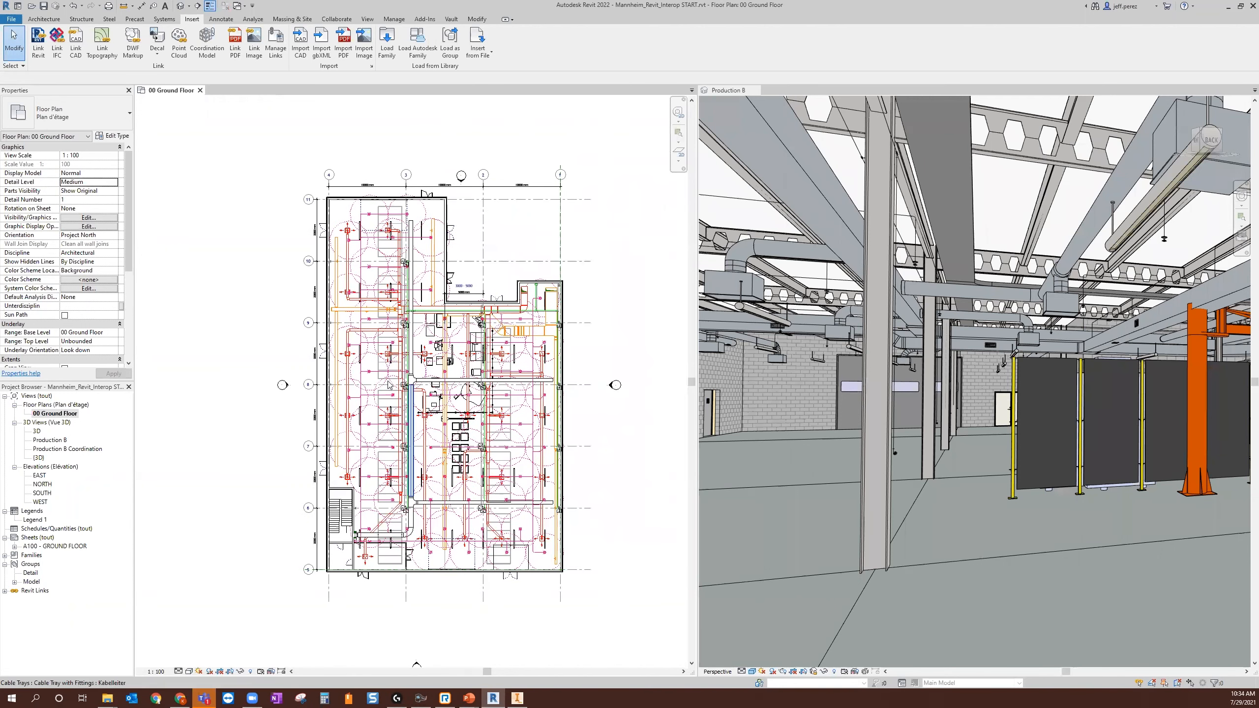
scroll(435, 392, up, 2)
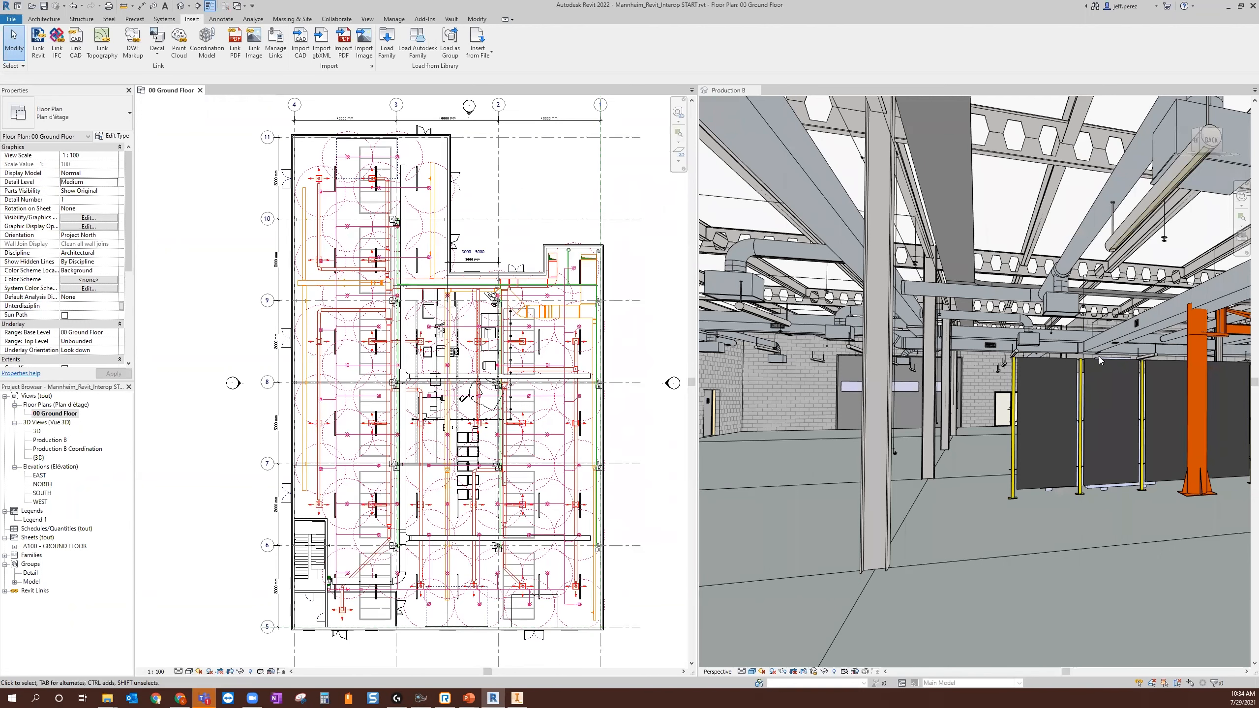
Select the linked equipment model in the 3D view and examine its placement on the ground floor plan.
click(1200, 347)
click(1204, 337)
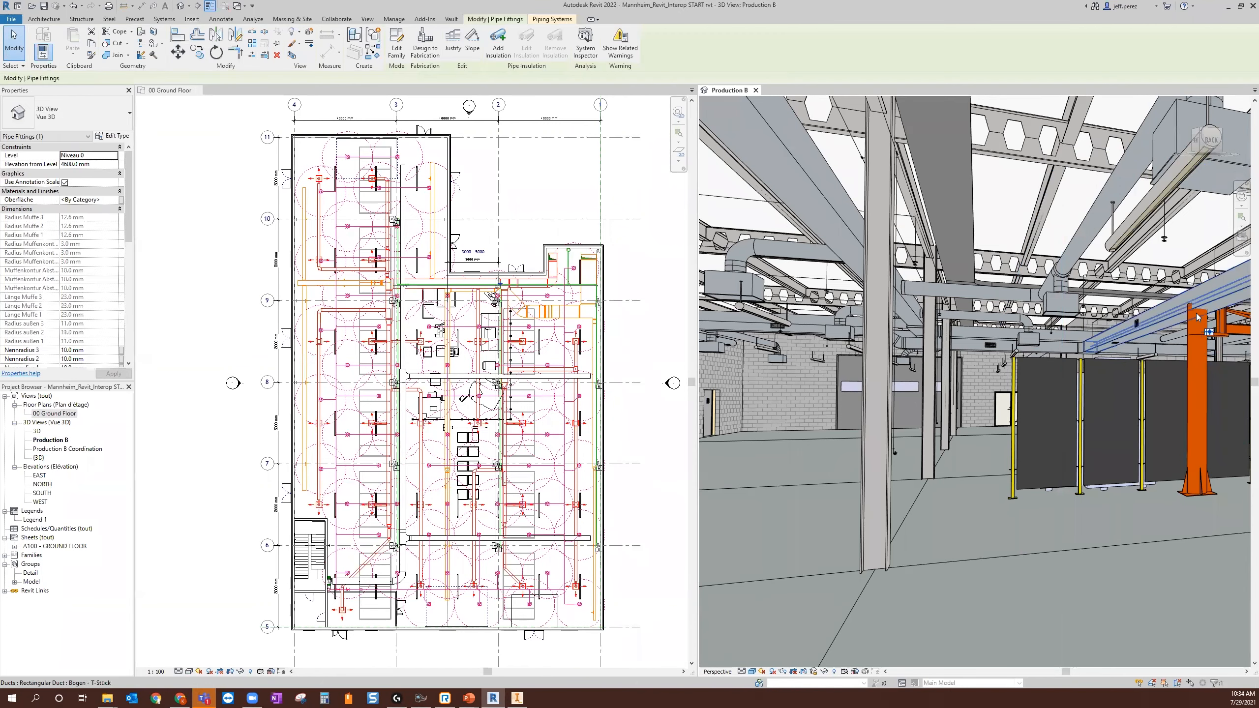
key(Escape)
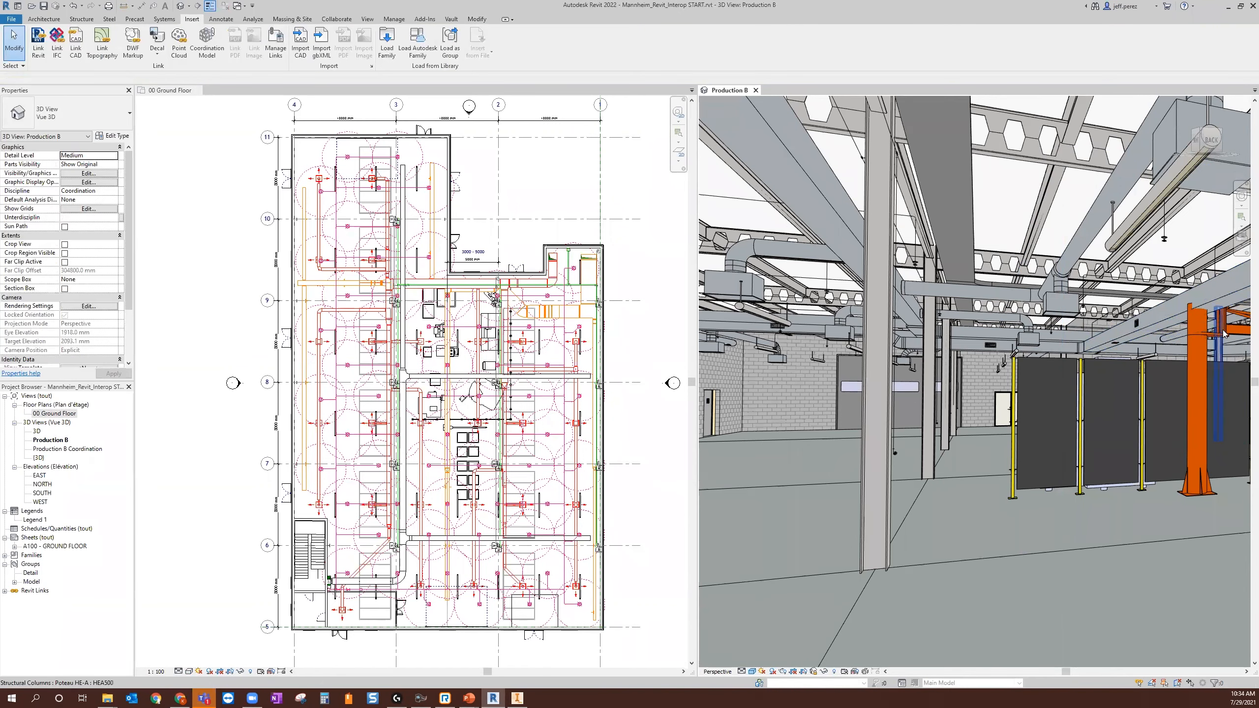
click(1193, 501)
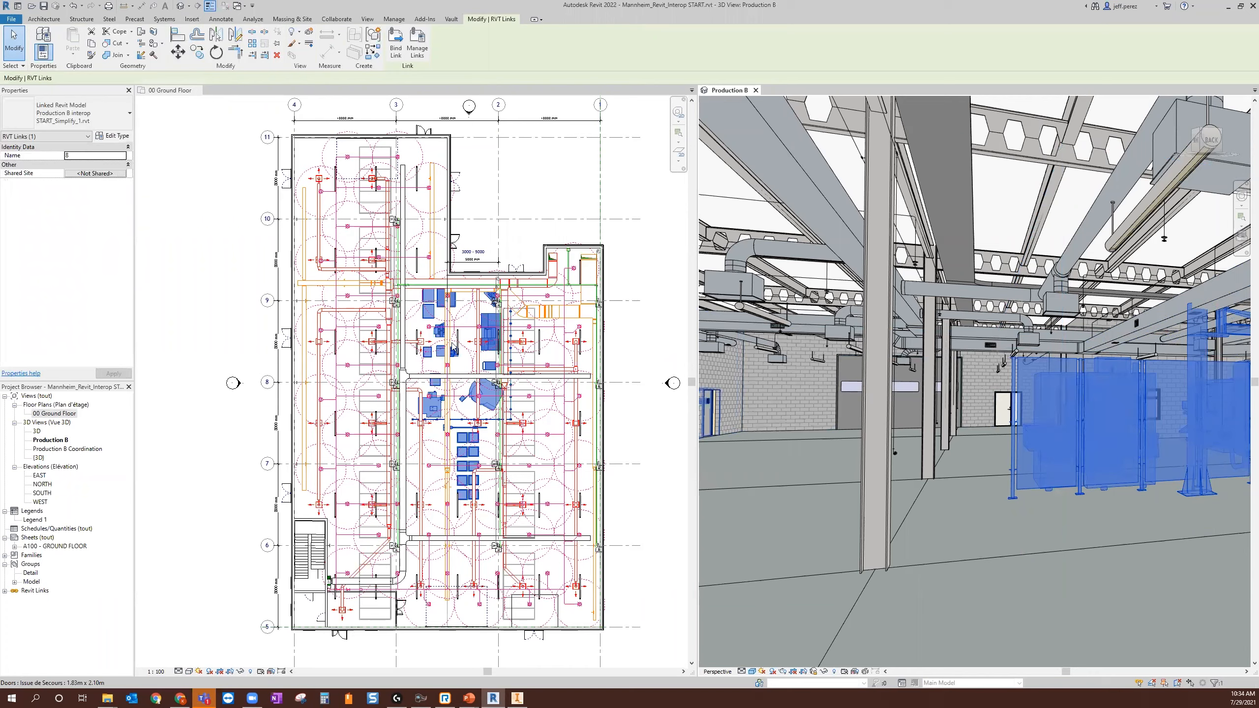
scroll(451, 330, up, 2)
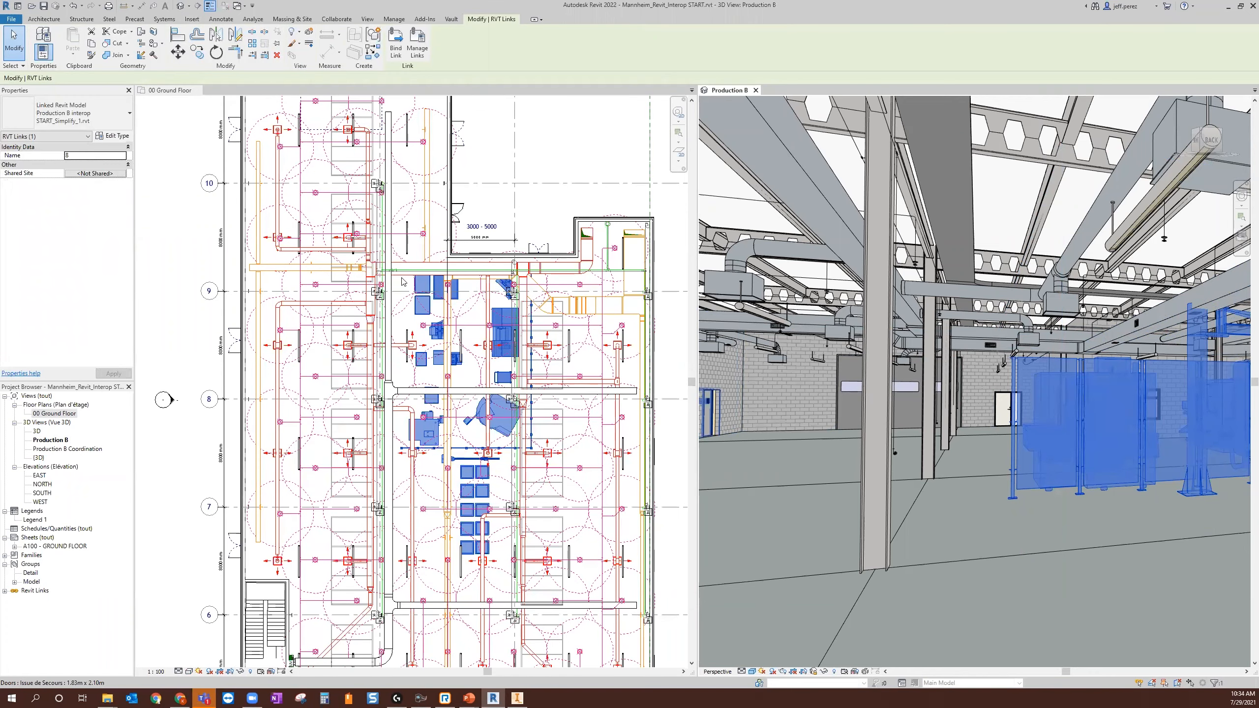
scroll(462, 469, up, 2)
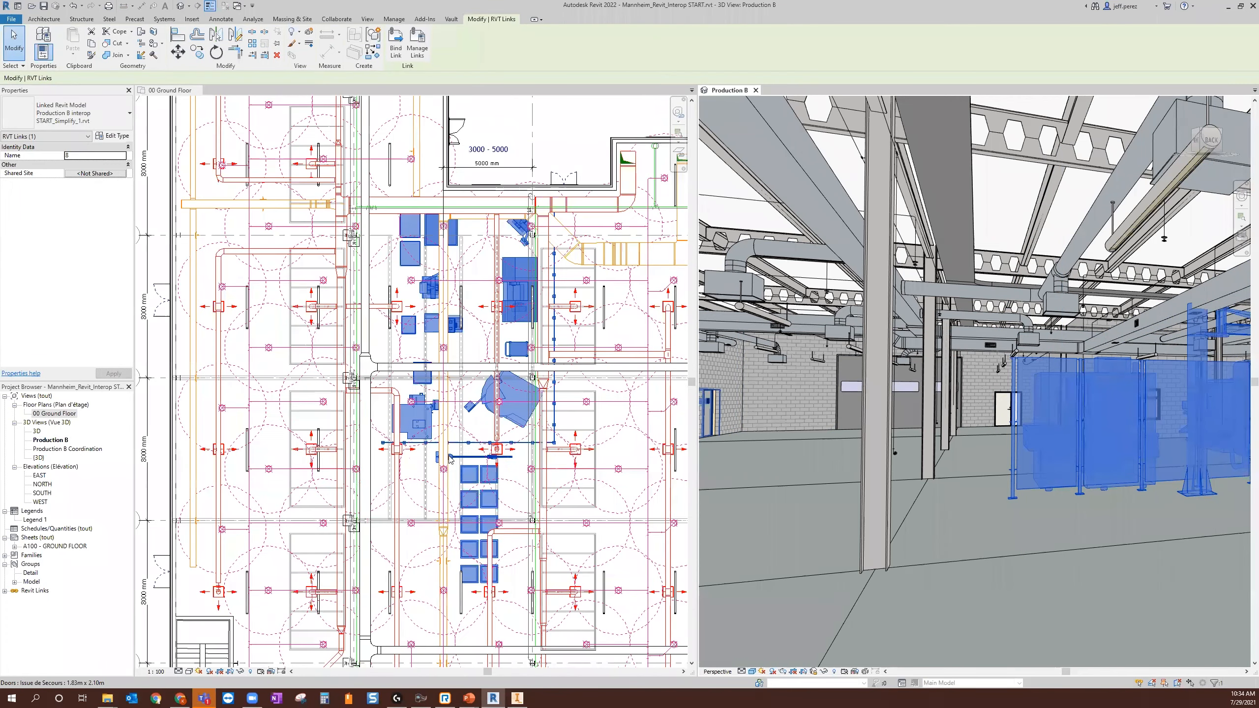
scroll(446, 487, up, 2)
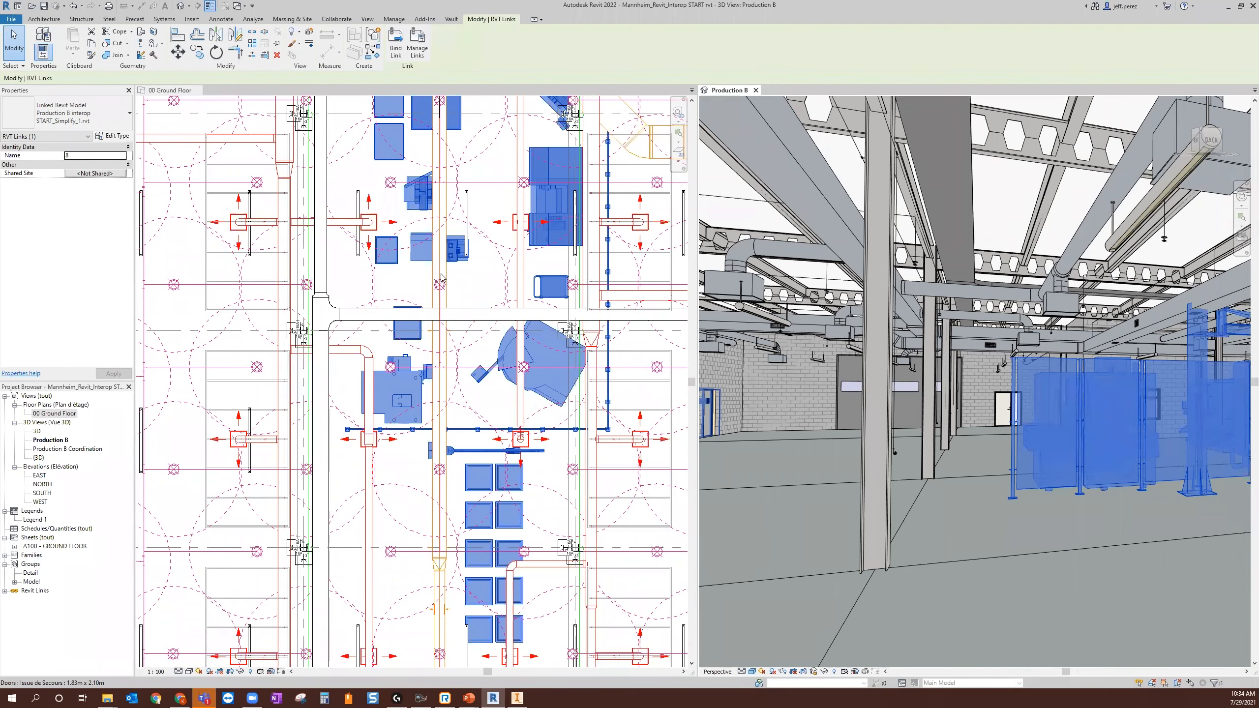
key(Escape)
Move the rectangular duct running above the crane by setting its dimension under the 3000 - 5000 note to 3000 mm.
click(449, 495)
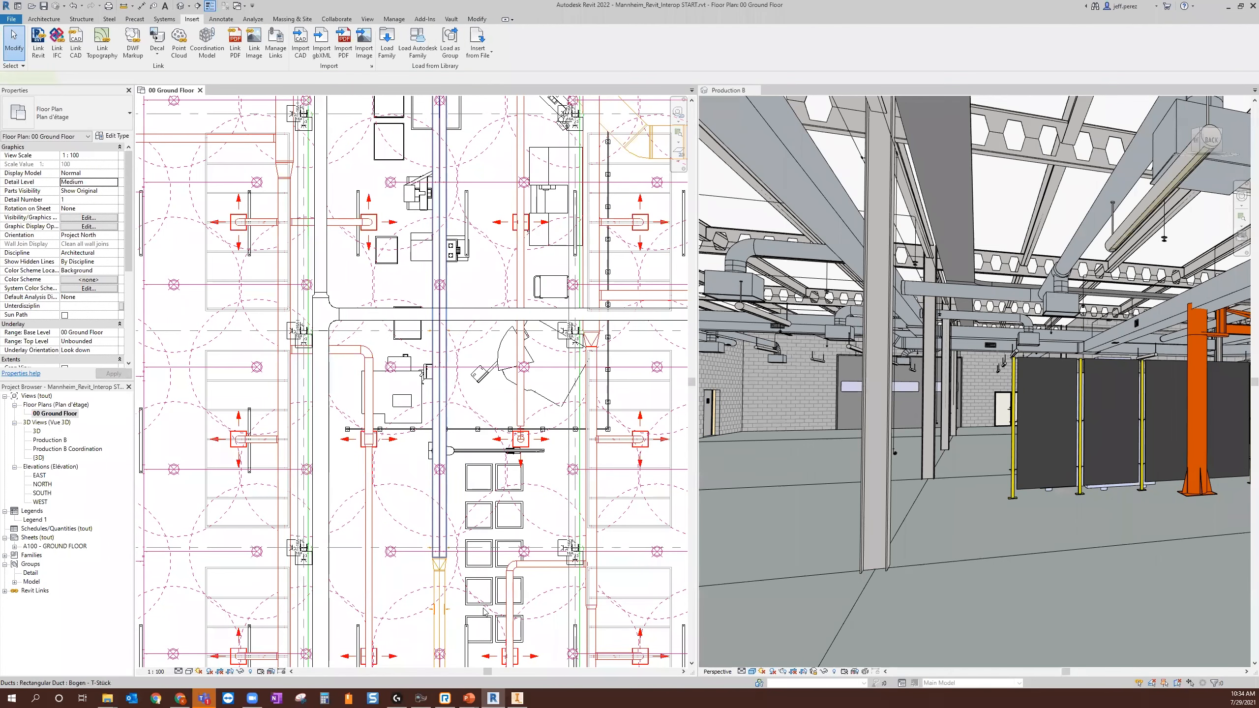
click(448, 496)
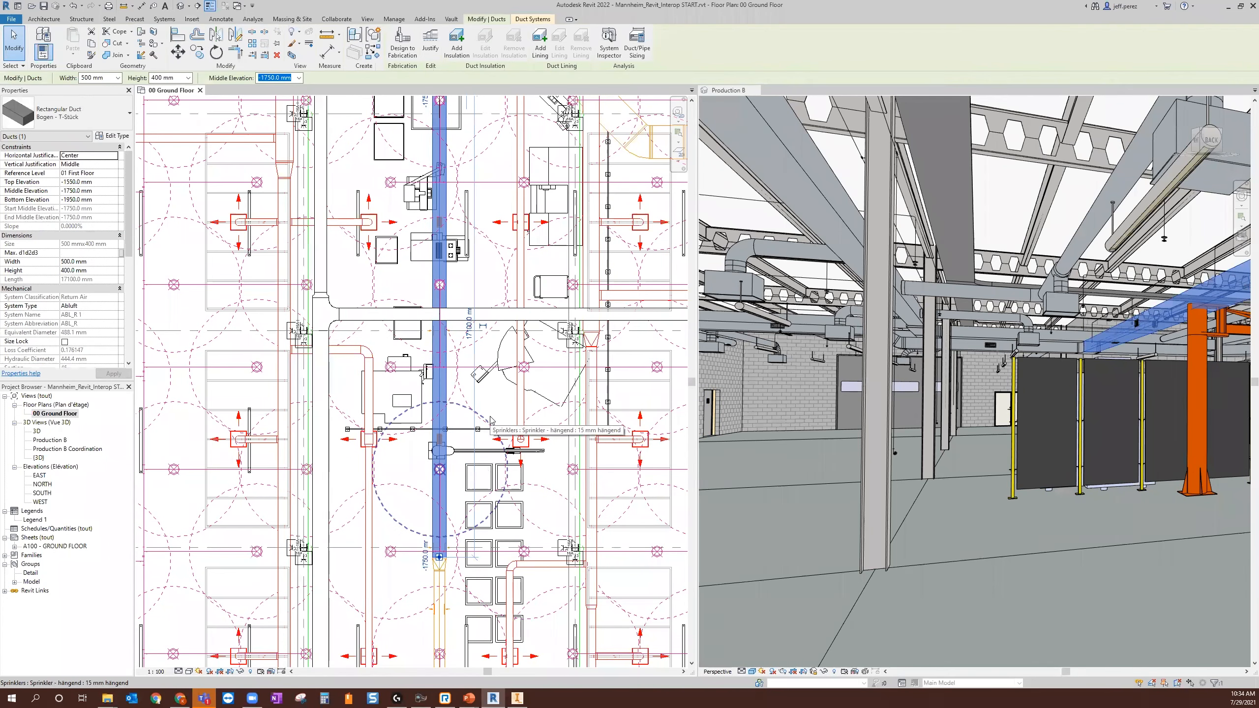
middle_drag(514, 195, 529, 377)
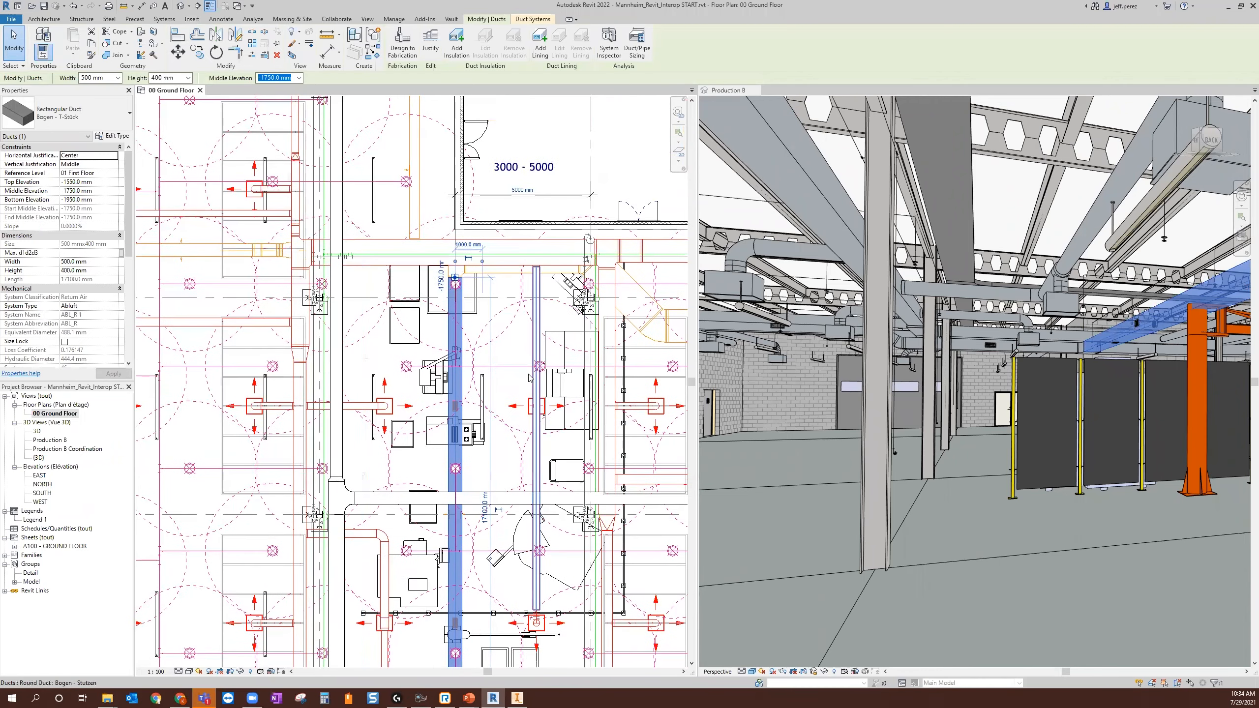
key(Right)
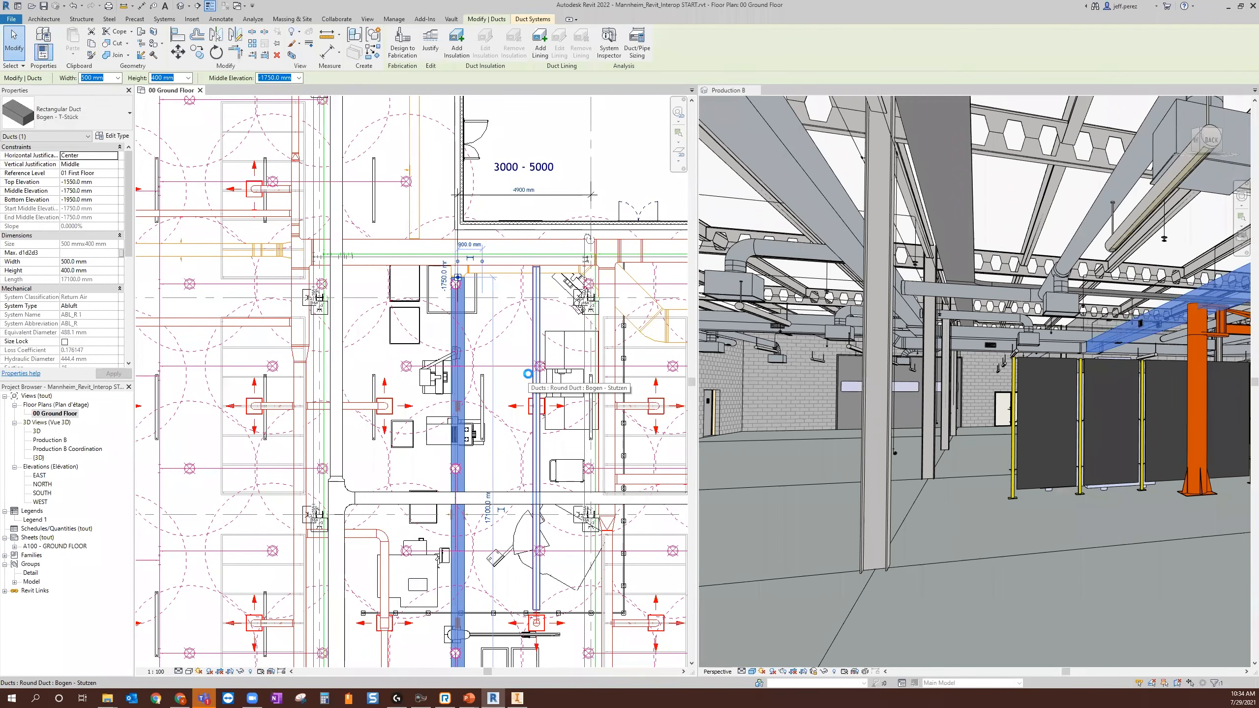
key(Left)
key(Left)
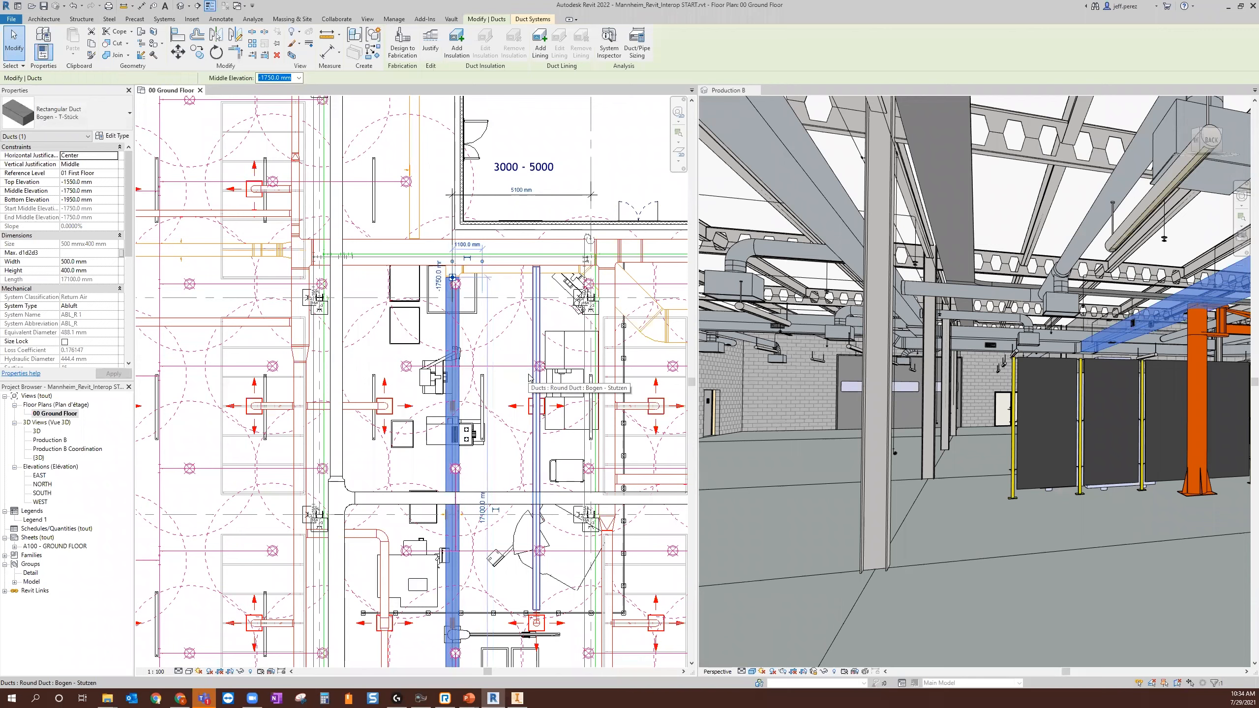
key(Right)
click(515, 191)
key(BackSpace)
text(3)
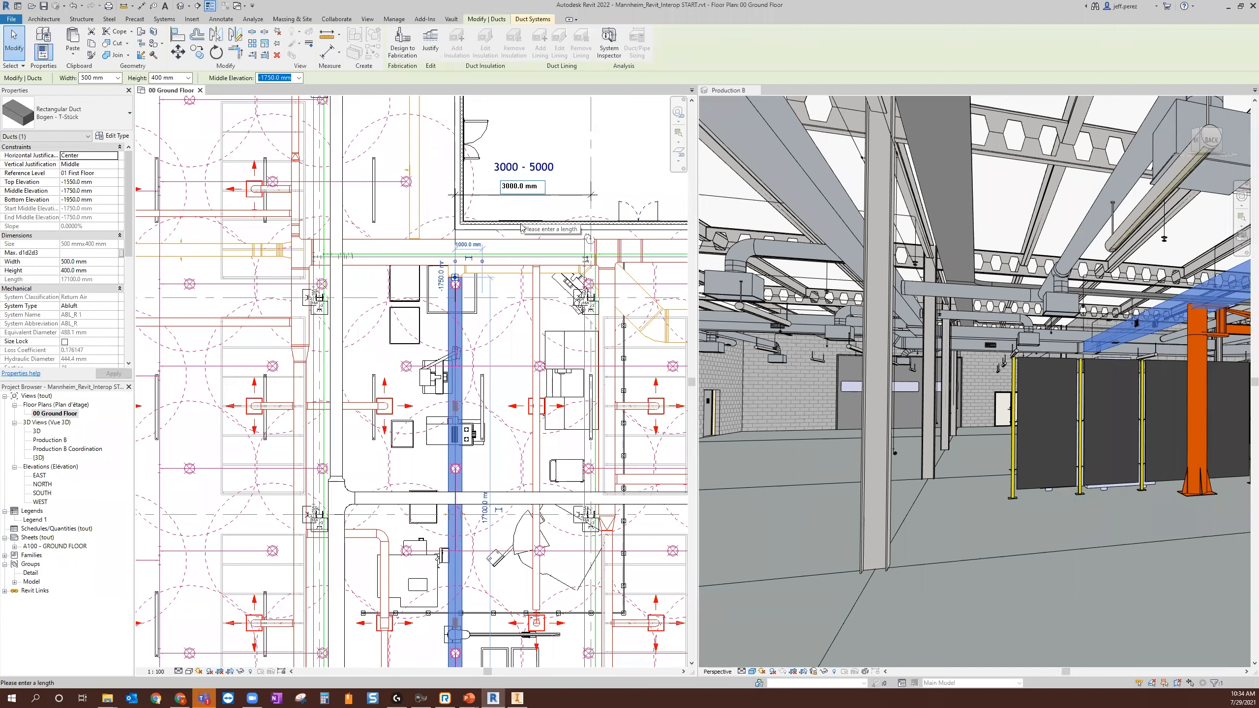
key(Return)
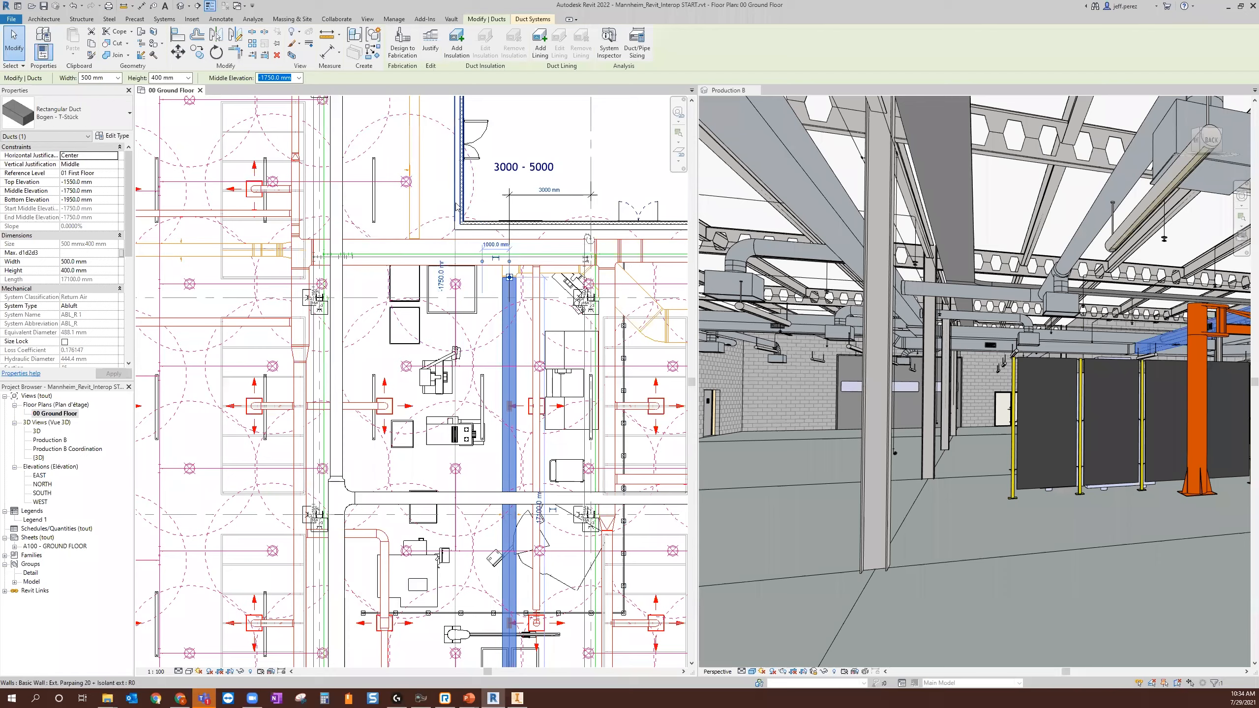
Check the moved duct against the equipment in the floor plan, clear the selection and save the Revit project.
scroll(450, 196, down, 1)
scroll(472, 618, up, 2)
middle_drag(492, 579, 481, 537)
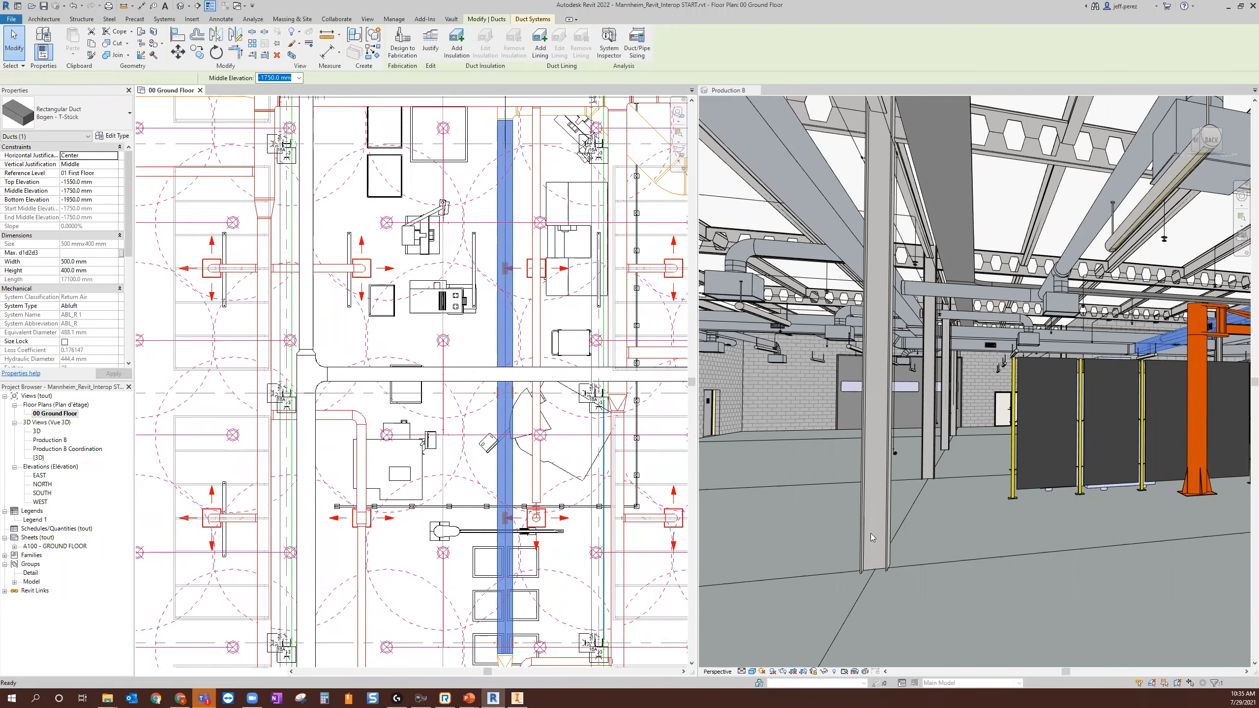
click(740, 513)
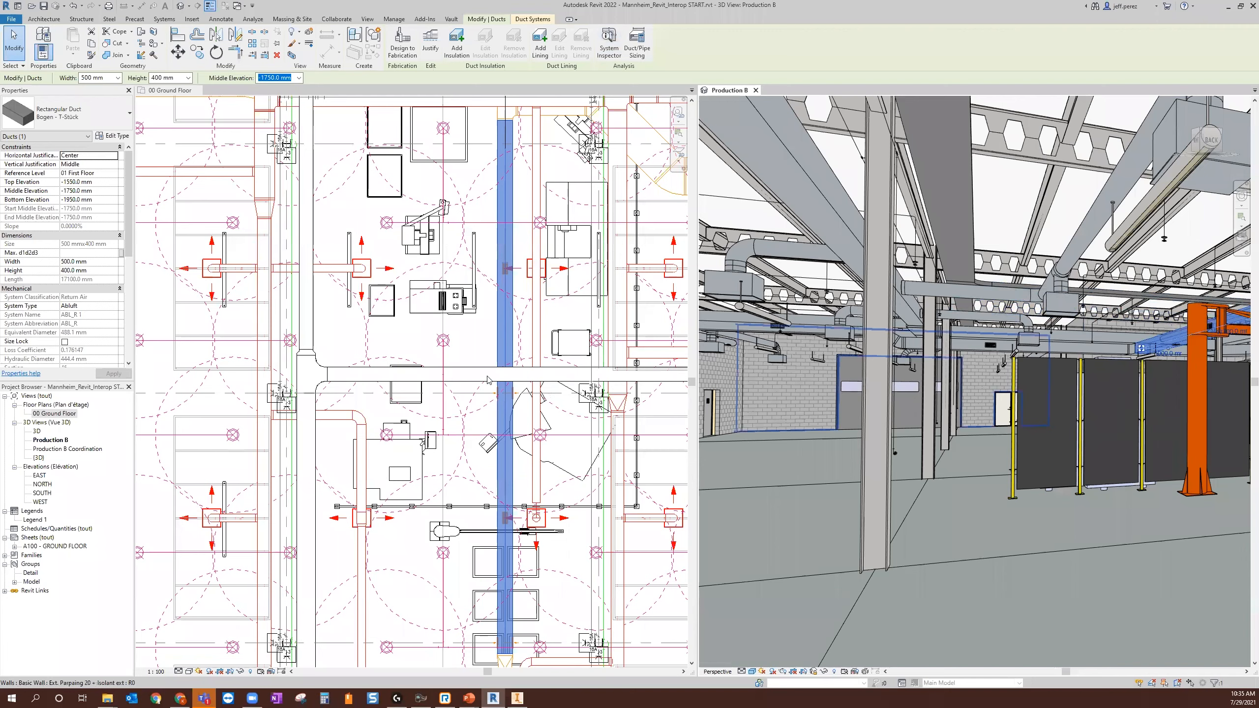
click(422, 404)
click(422, 404)
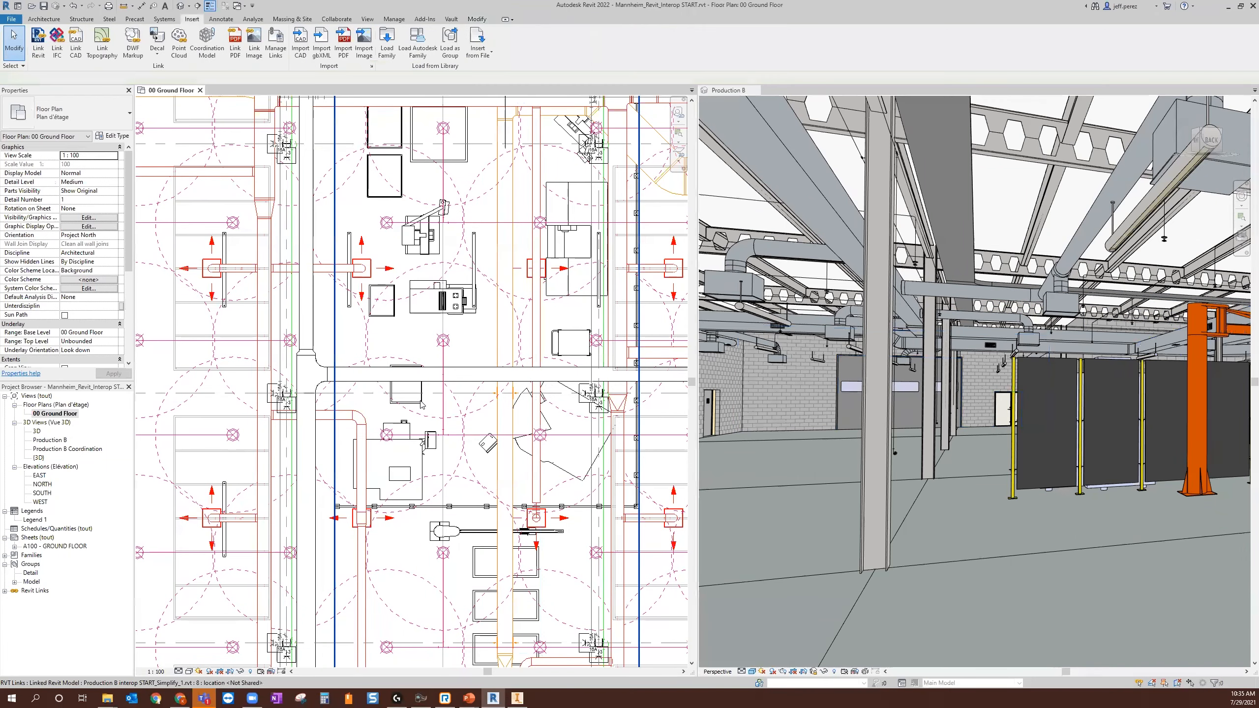
click(44, 6)
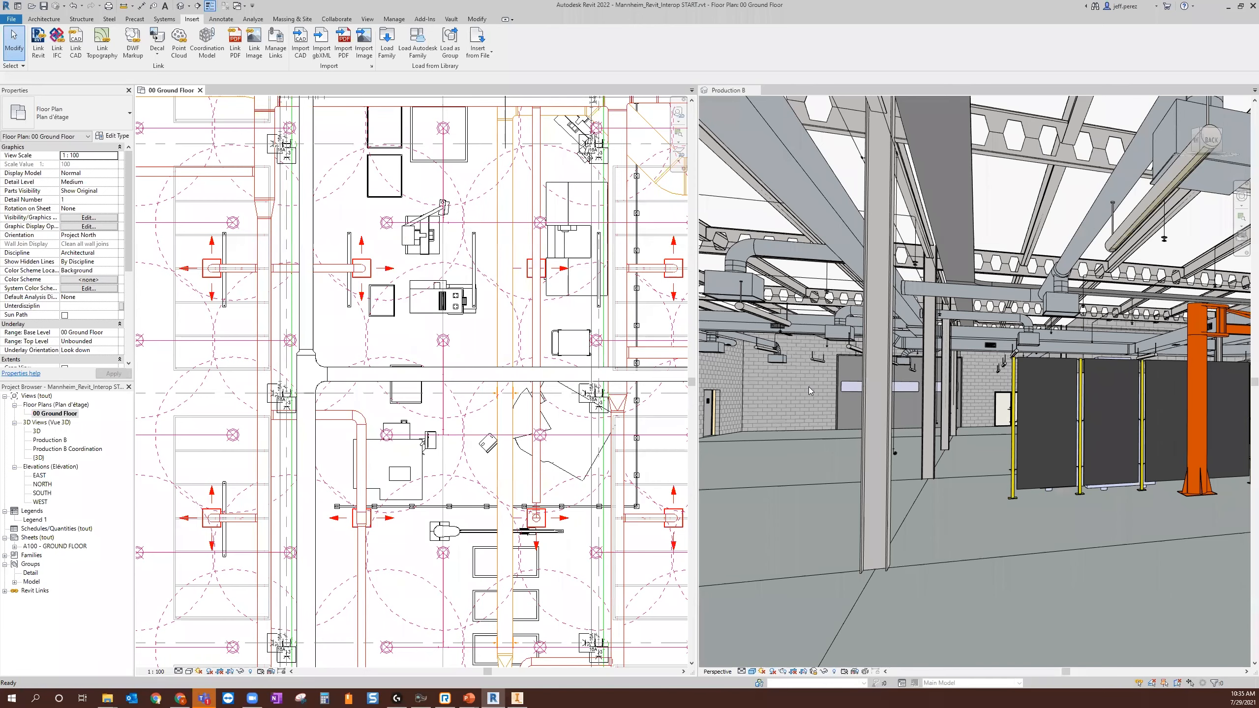
Switch to Inventor and activate the Default view representation of the Production B interop START assembly.
click(515, 697)
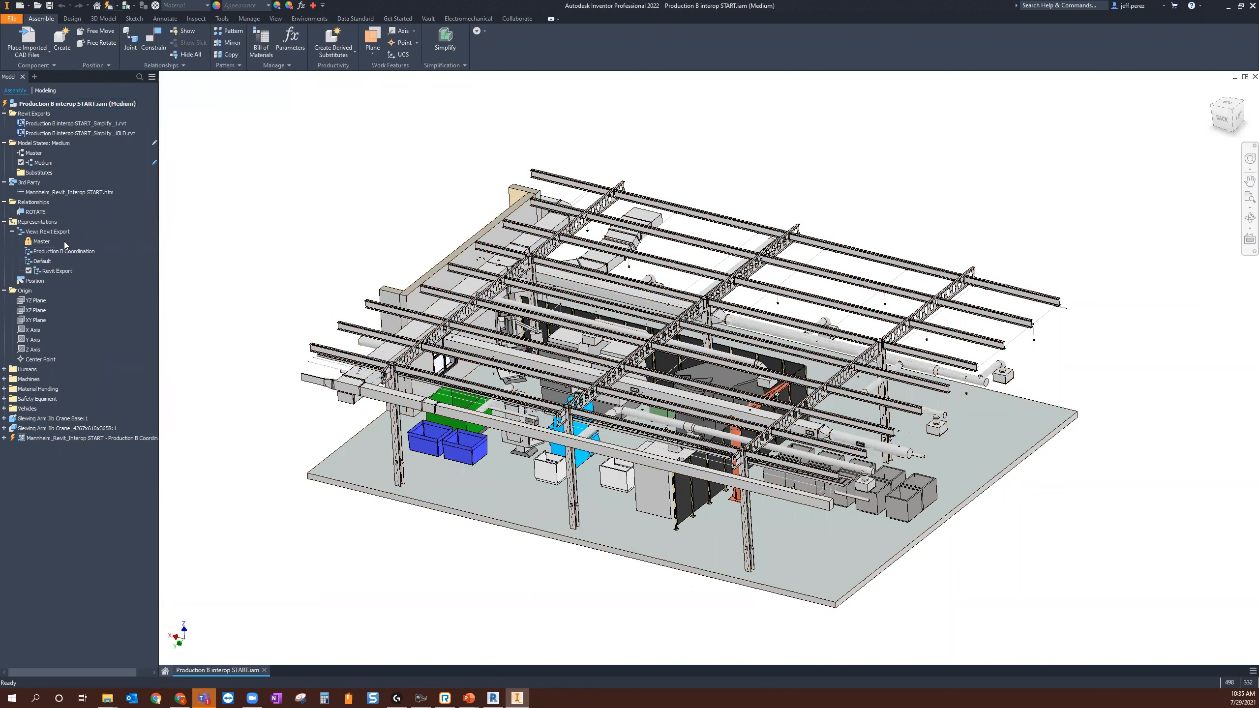
double_click(42, 261)
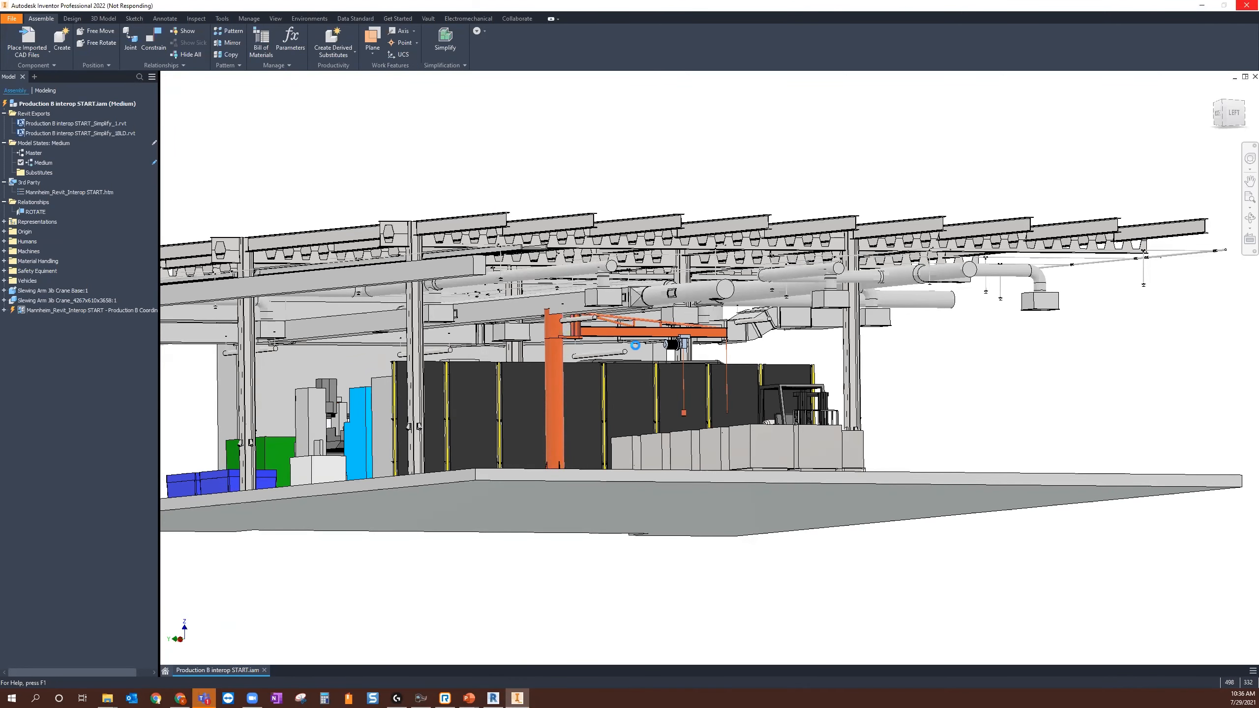
click(640, 348)
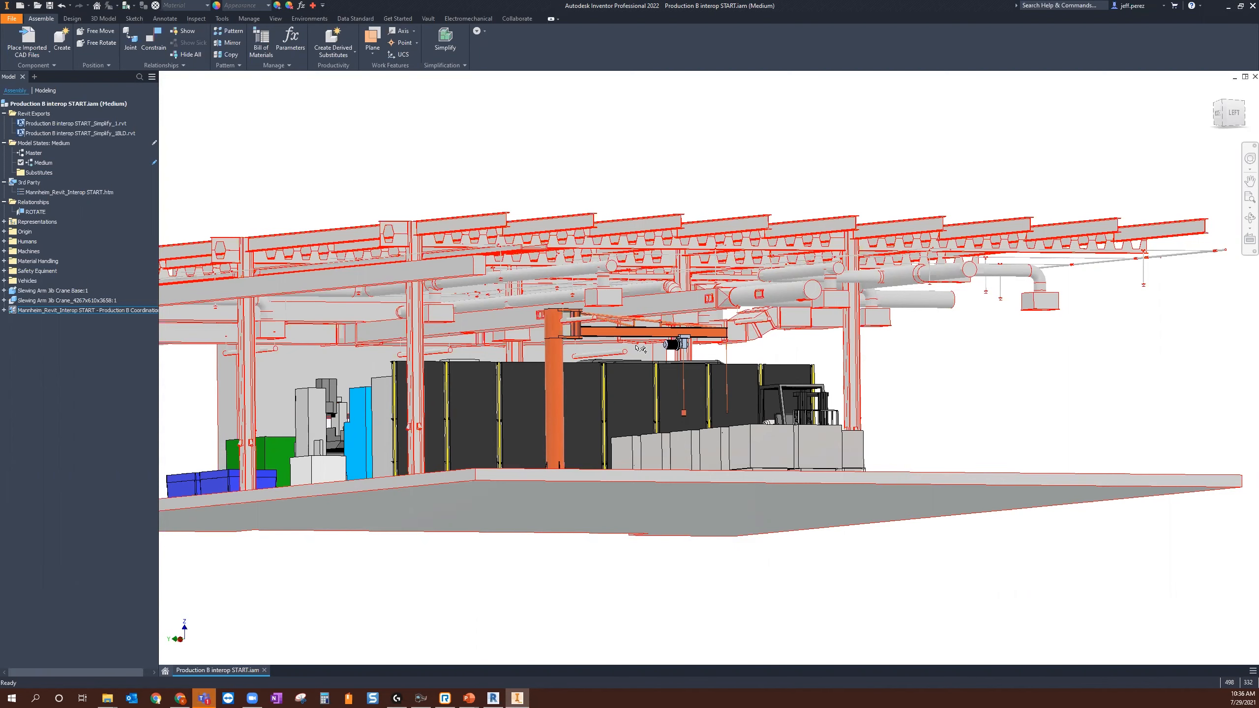
key(Escape)
Drive the crane's ROTATE relationship from 0 to 180 deg to check its swing against the building, and cancel the drive.
right_click(36, 213)
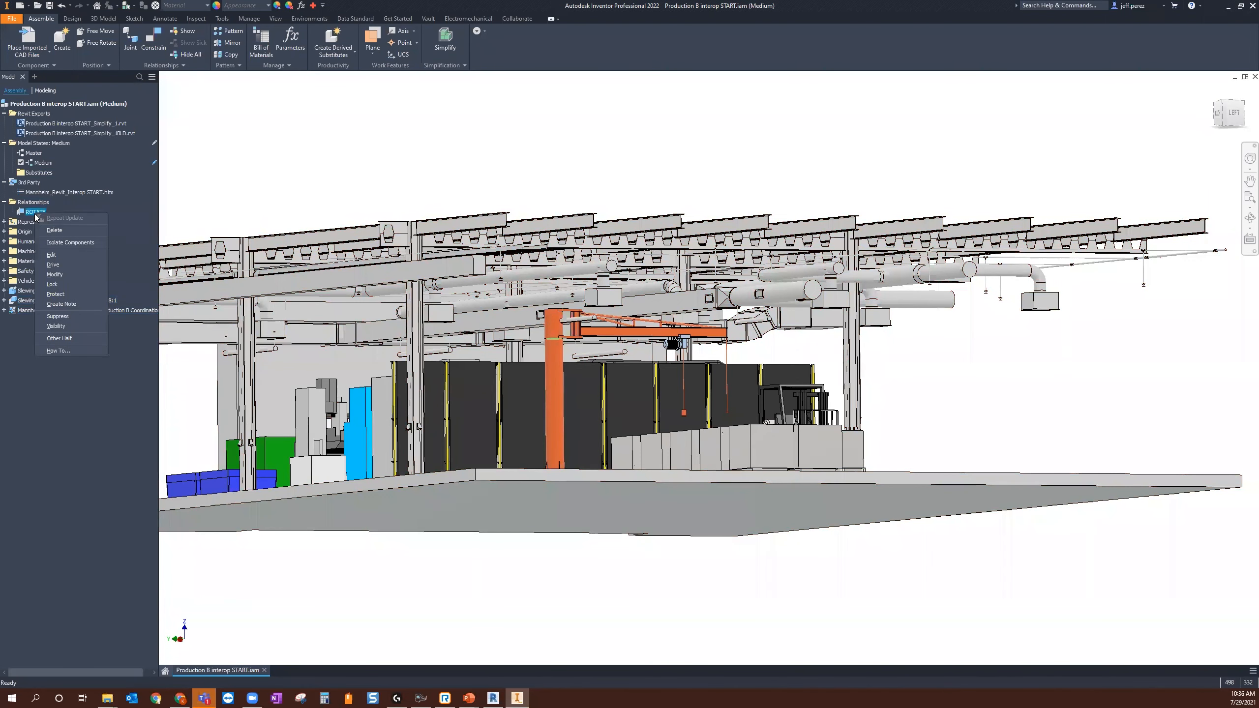
click(53, 265)
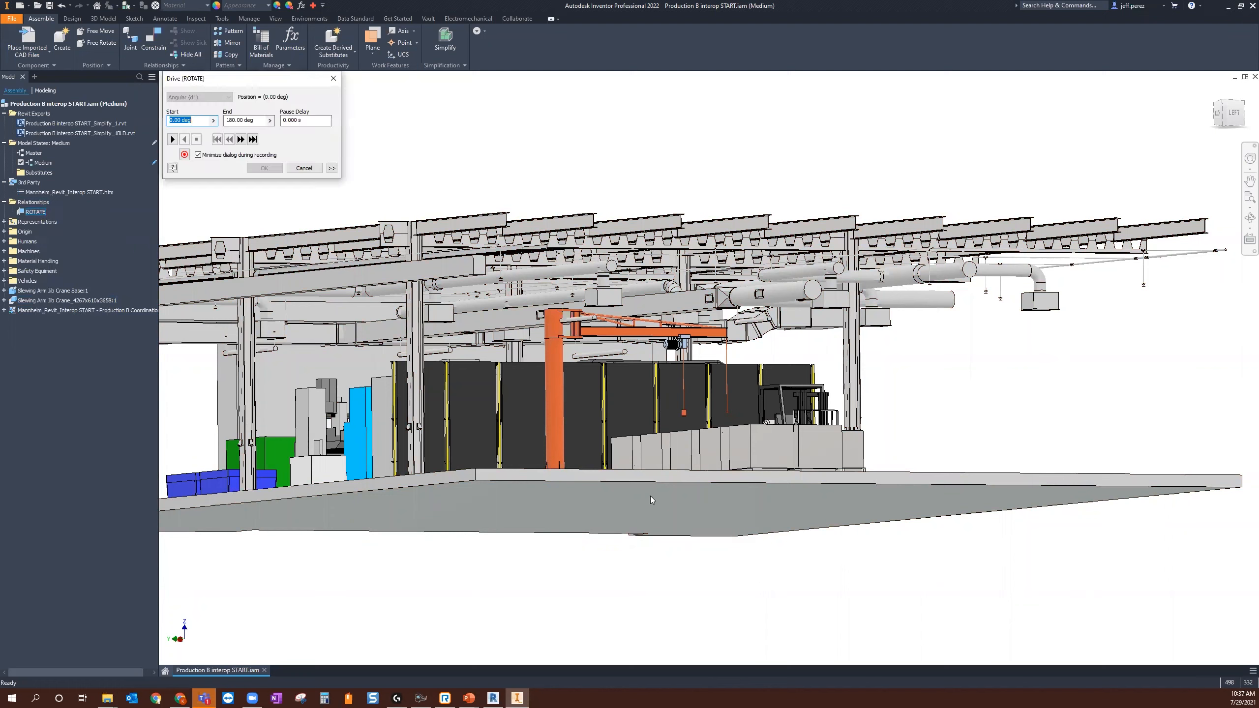
click(176, 140)
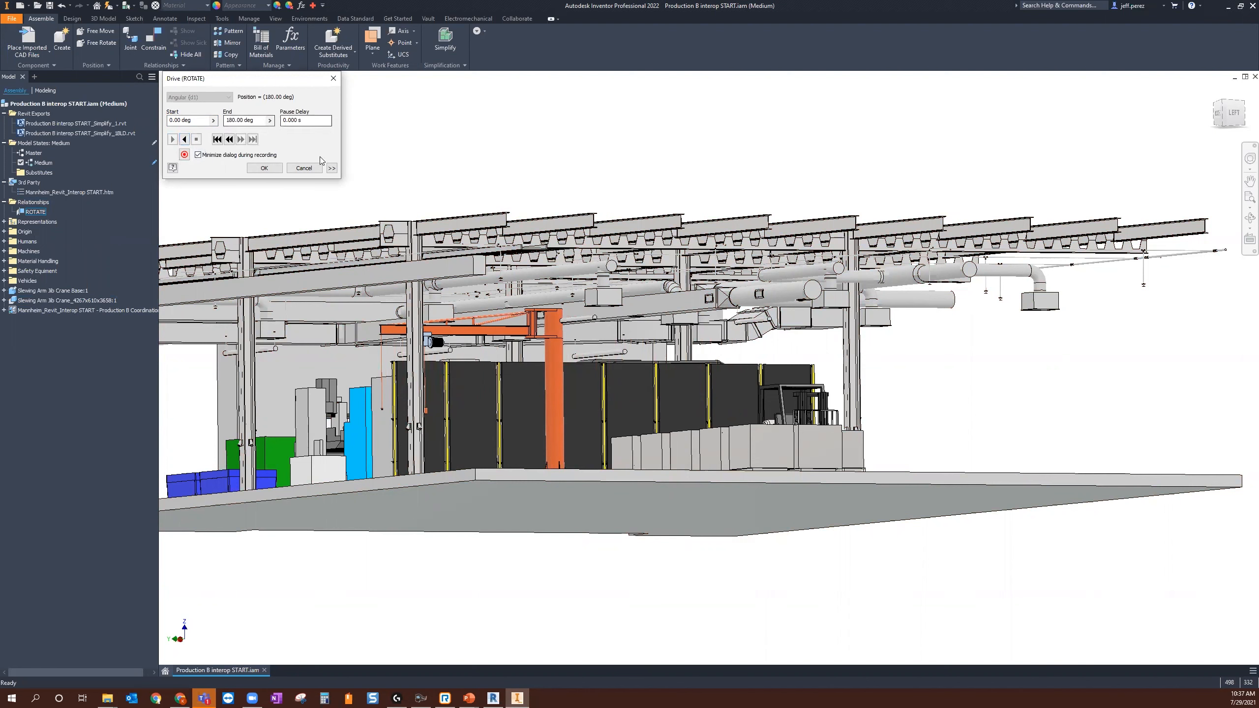
click(311, 168)
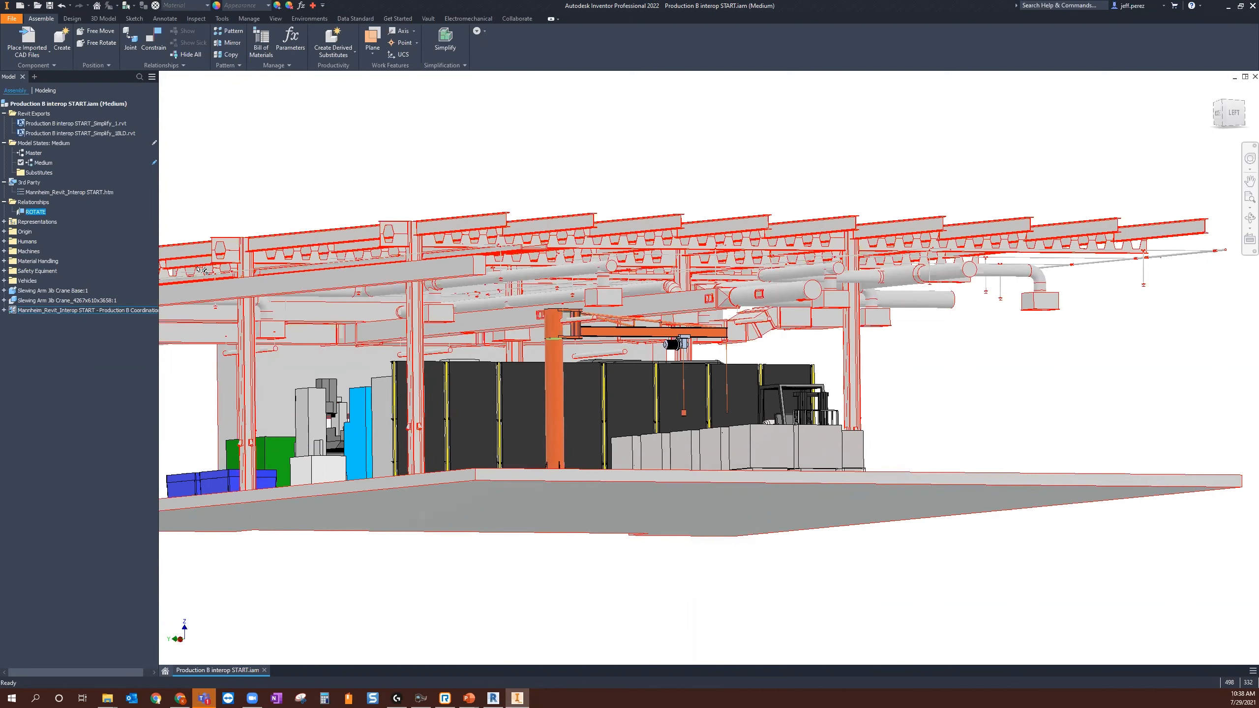
Activate the assembly's Master model state and open the European Wire Basket part in its own document.
click(64, 153)
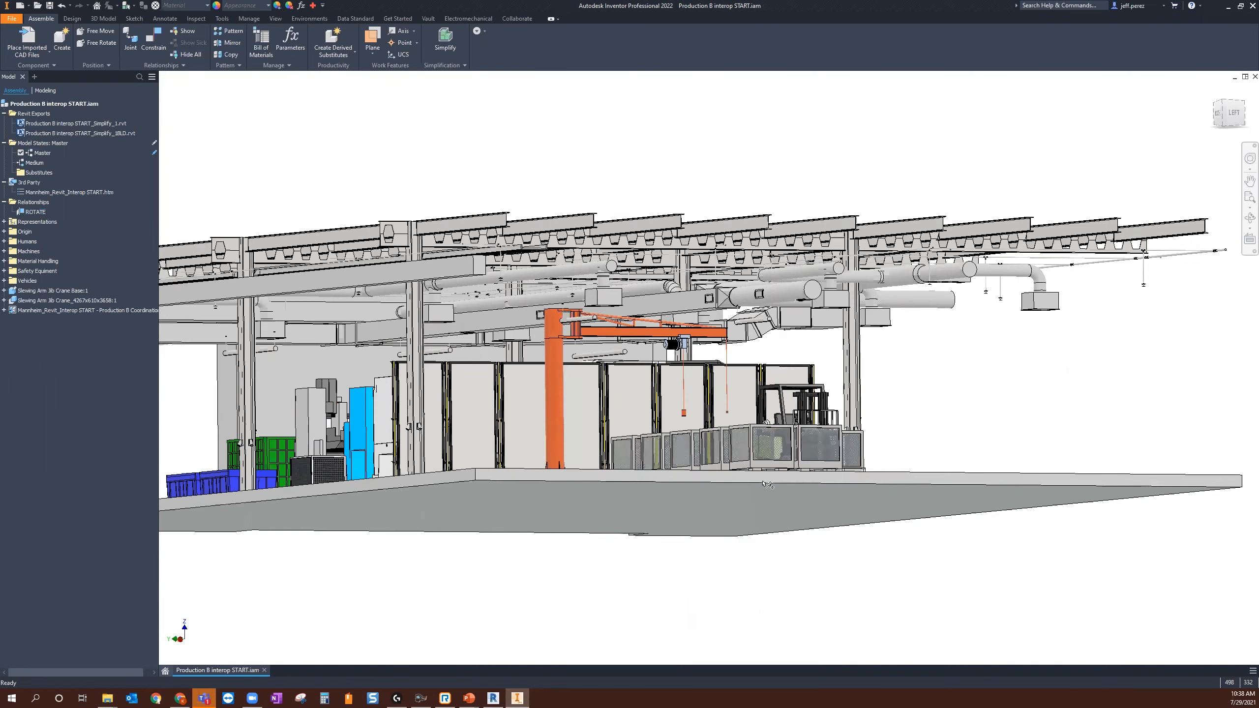
key(F4)
drag(767, 484, 533, 478)
scroll(459, 360, up, 3)
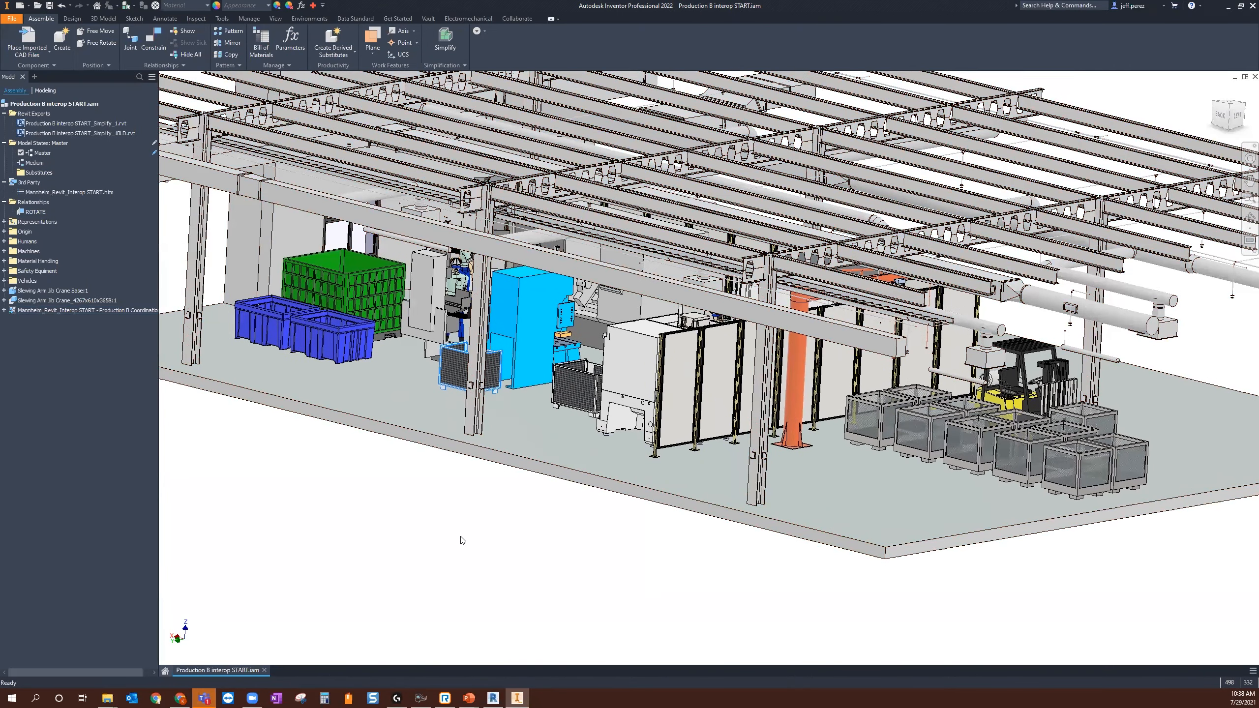
right_click(460, 536)
click(456, 510)
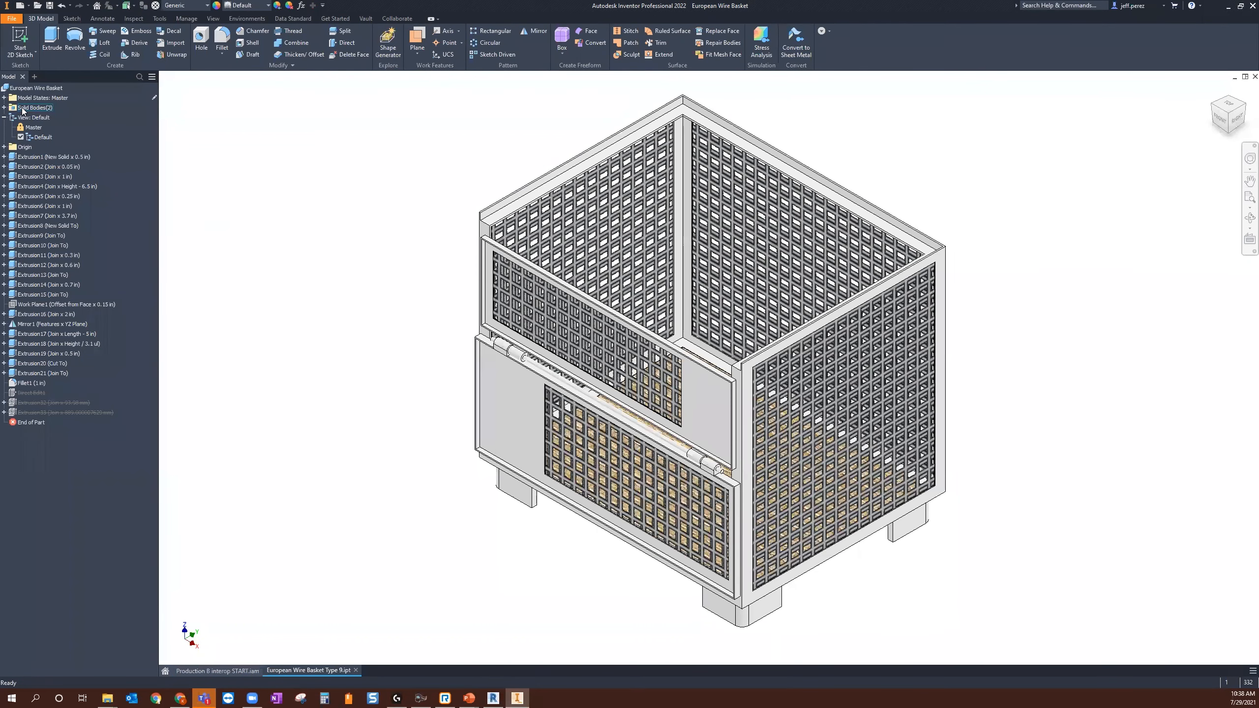
Activate the Medium model state of the European Wire Basket part.
click(4, 98)
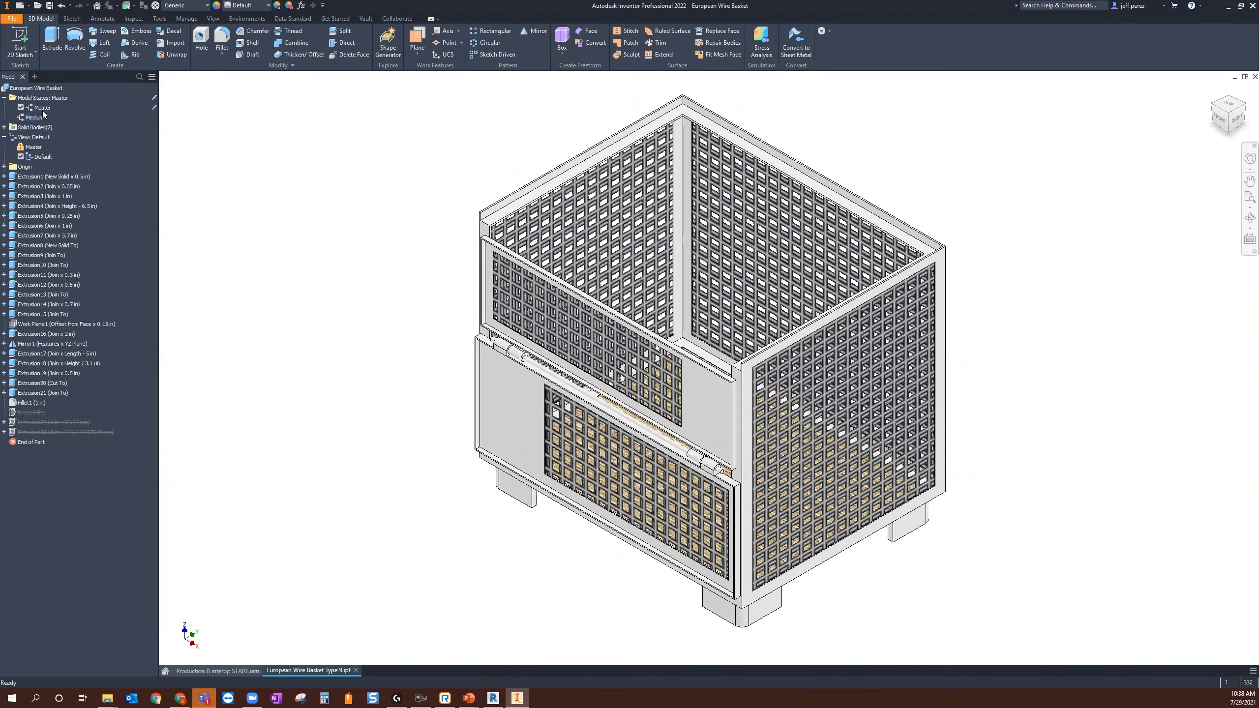
click(33, 119)
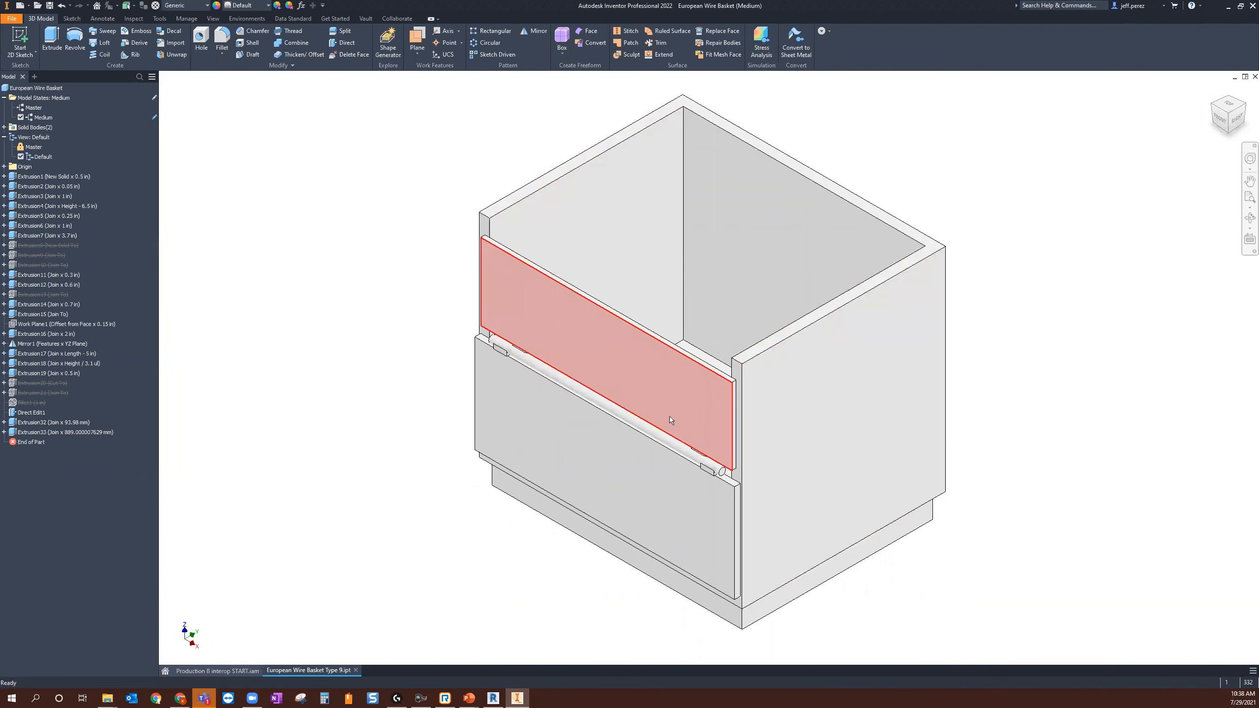
mouse_move(821, 466)
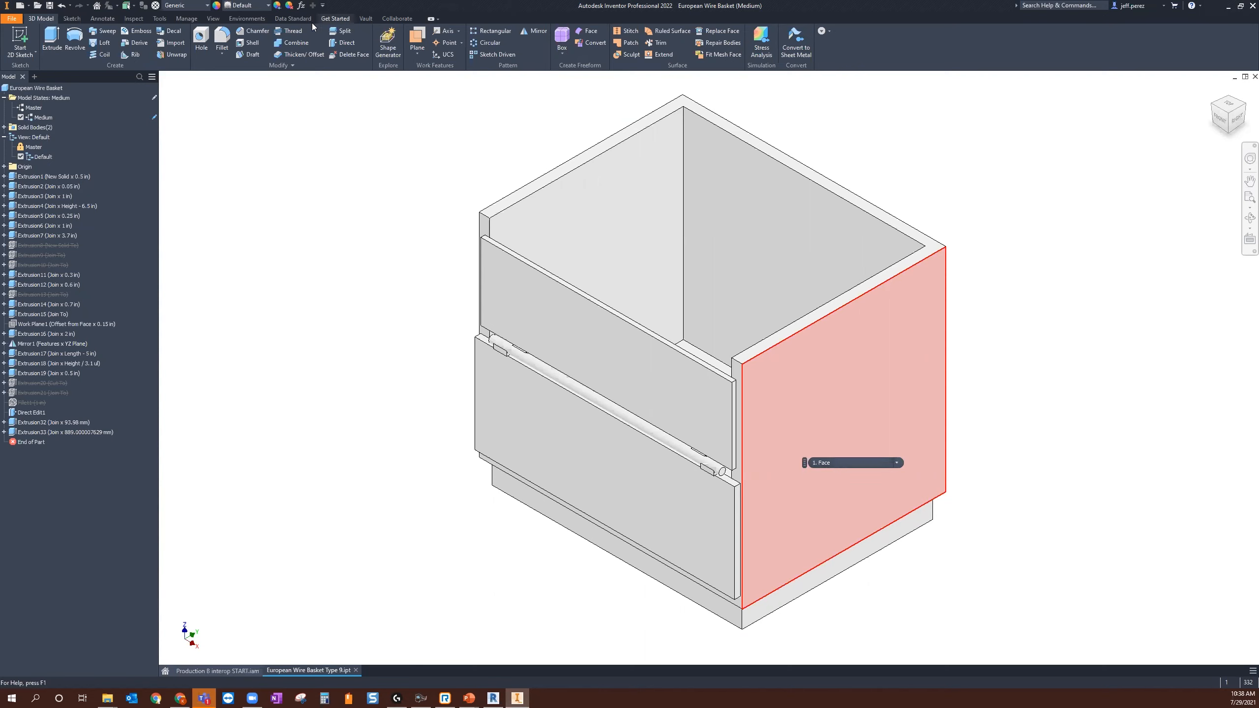
Bring the wire basket into the BIM Content environment and finish its building component export without viewing the translation report.
click(257, 22)
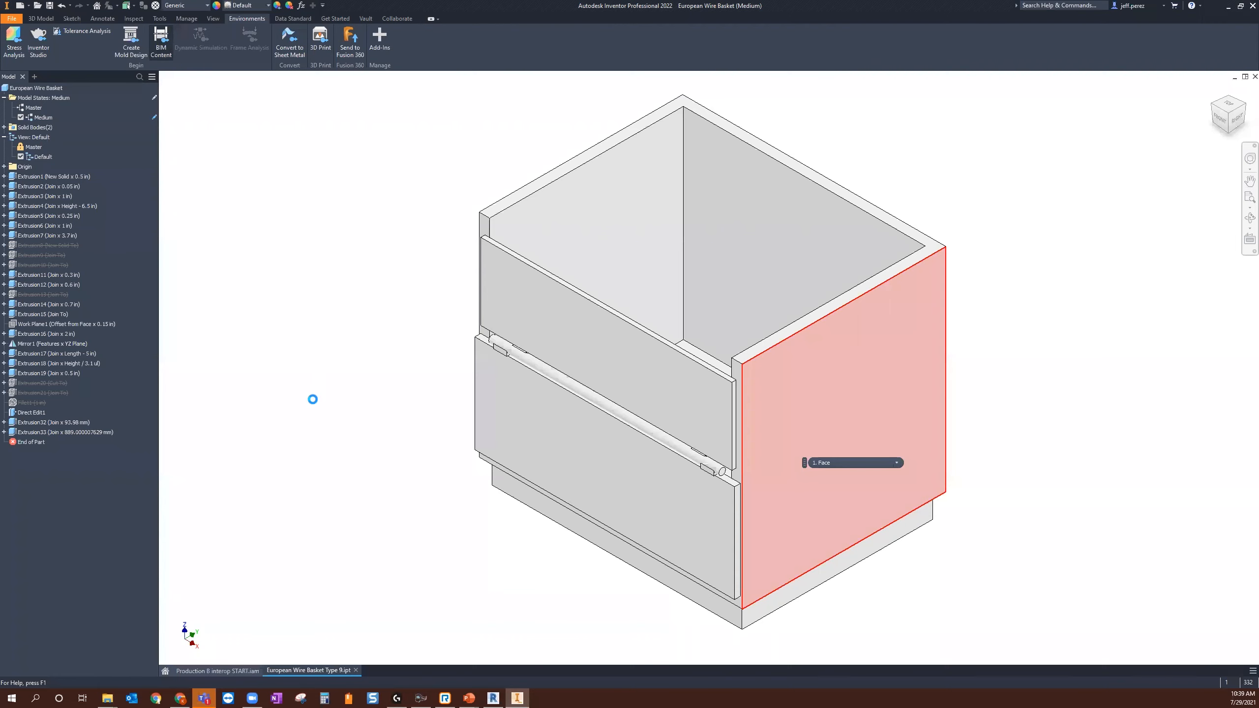
click(311, 412)
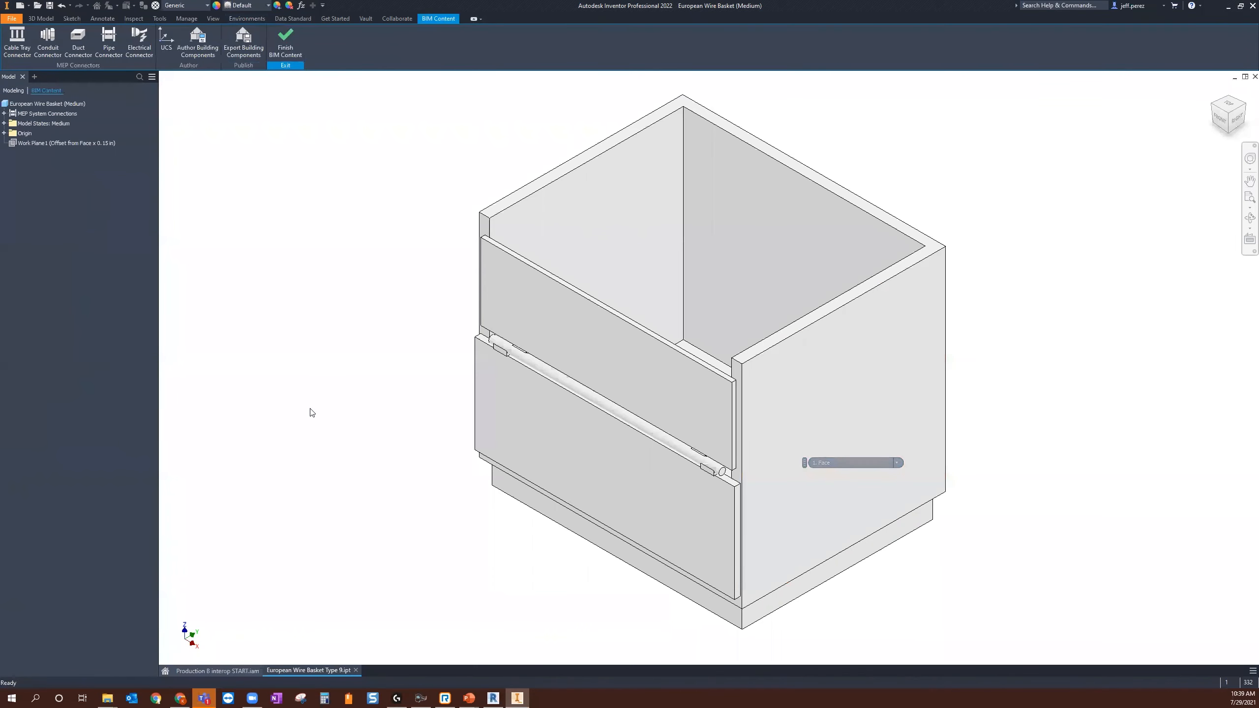
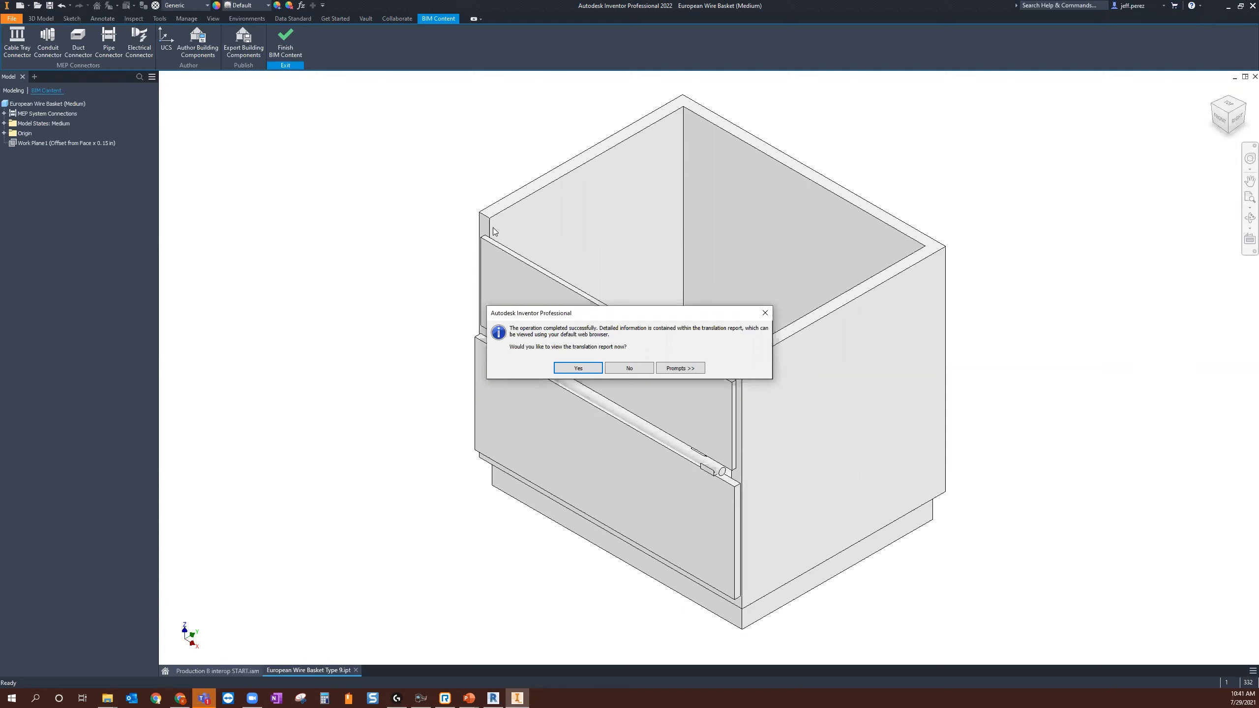
click(638, 368)
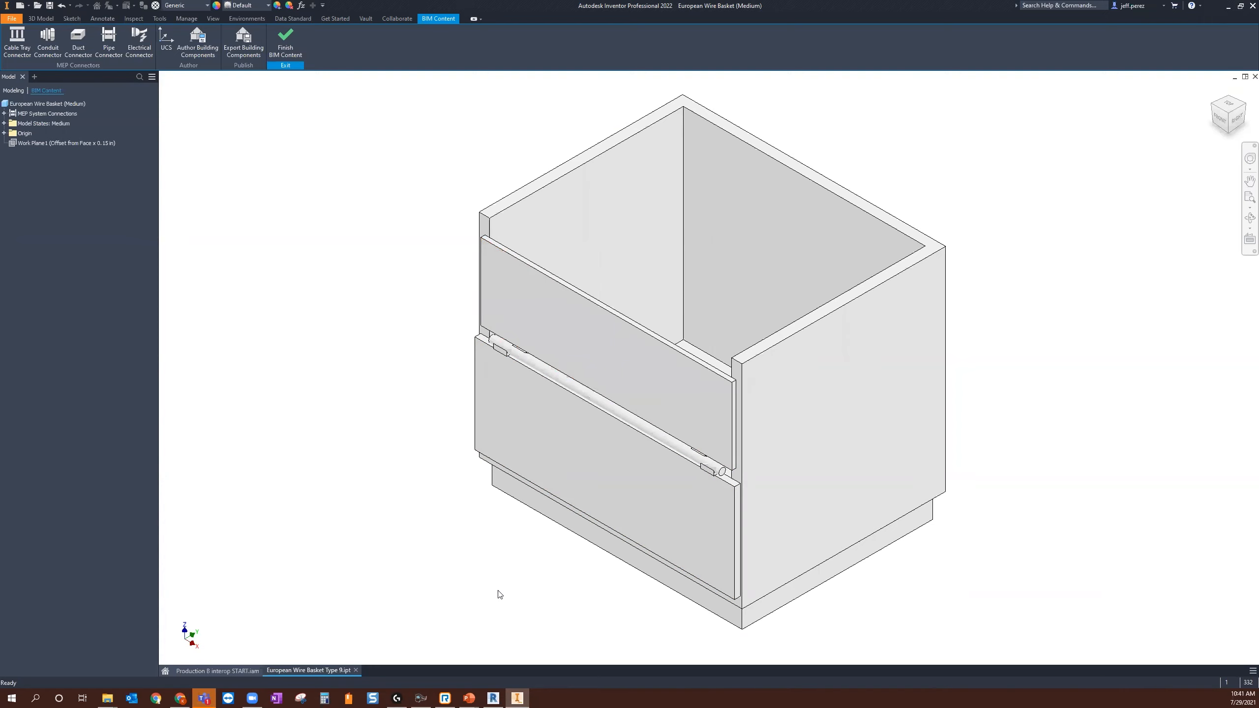
Switch to Revit and close the 00 Ground Floor and Production B views of the Mannheim project.
click(494, 698)
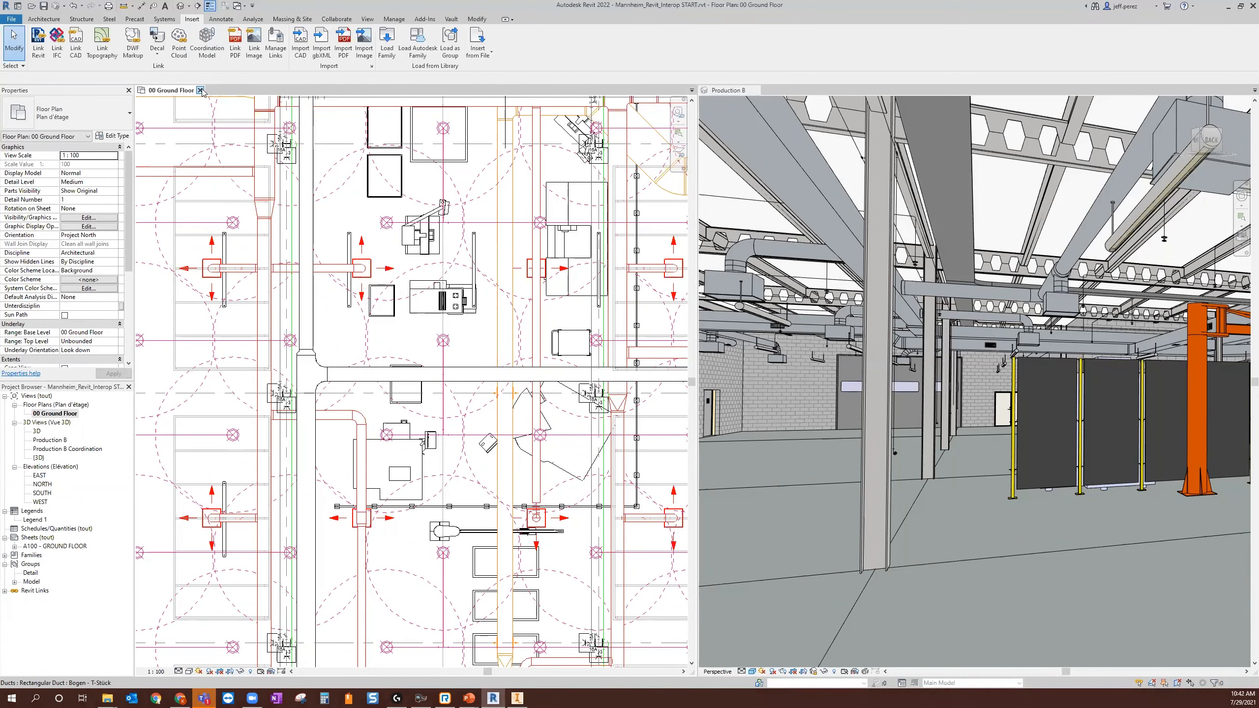
click(200, 90)
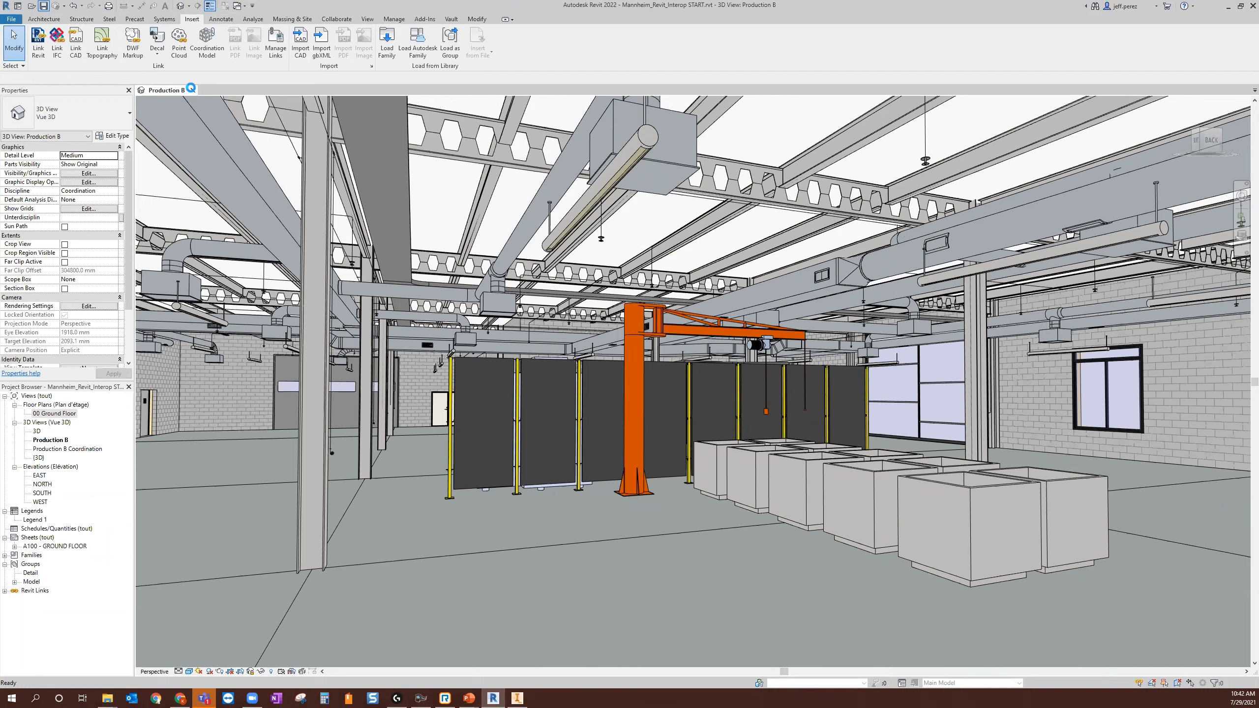
click(192, 91)
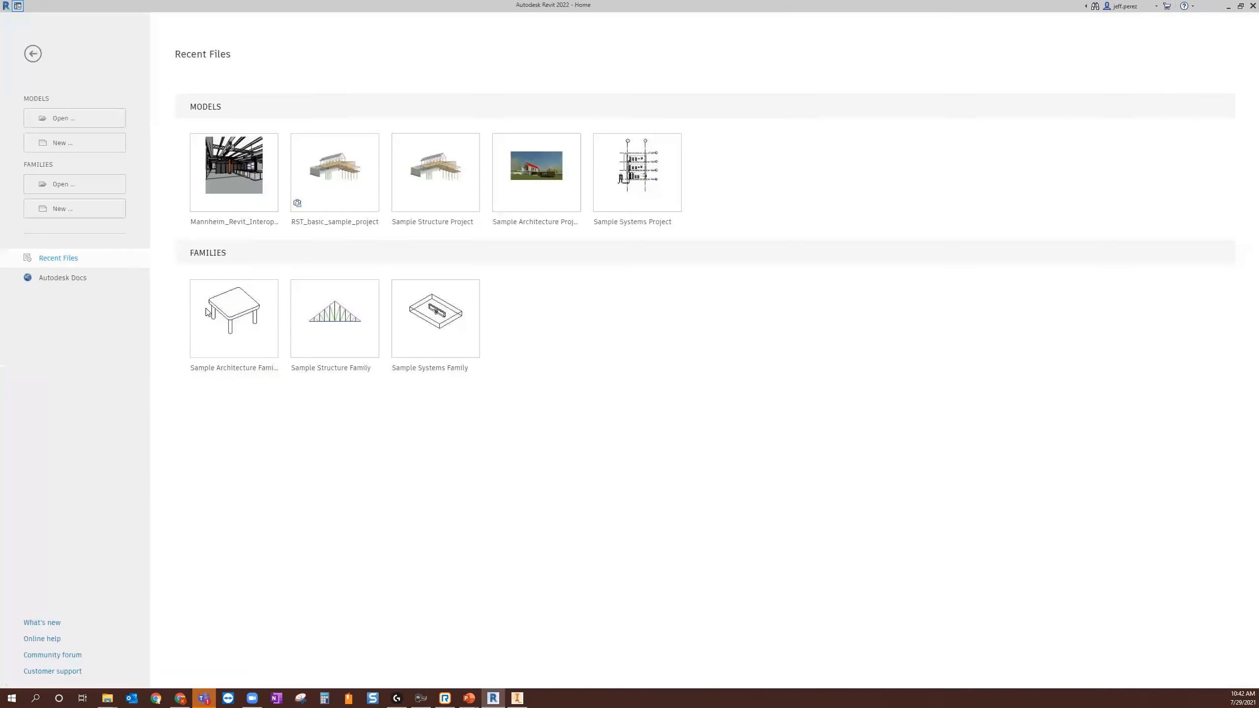
Open the Revit project Production B interop START_Simplify_1BLD.rvt from the Inventor Revit Interop folder.
click(74, 124)
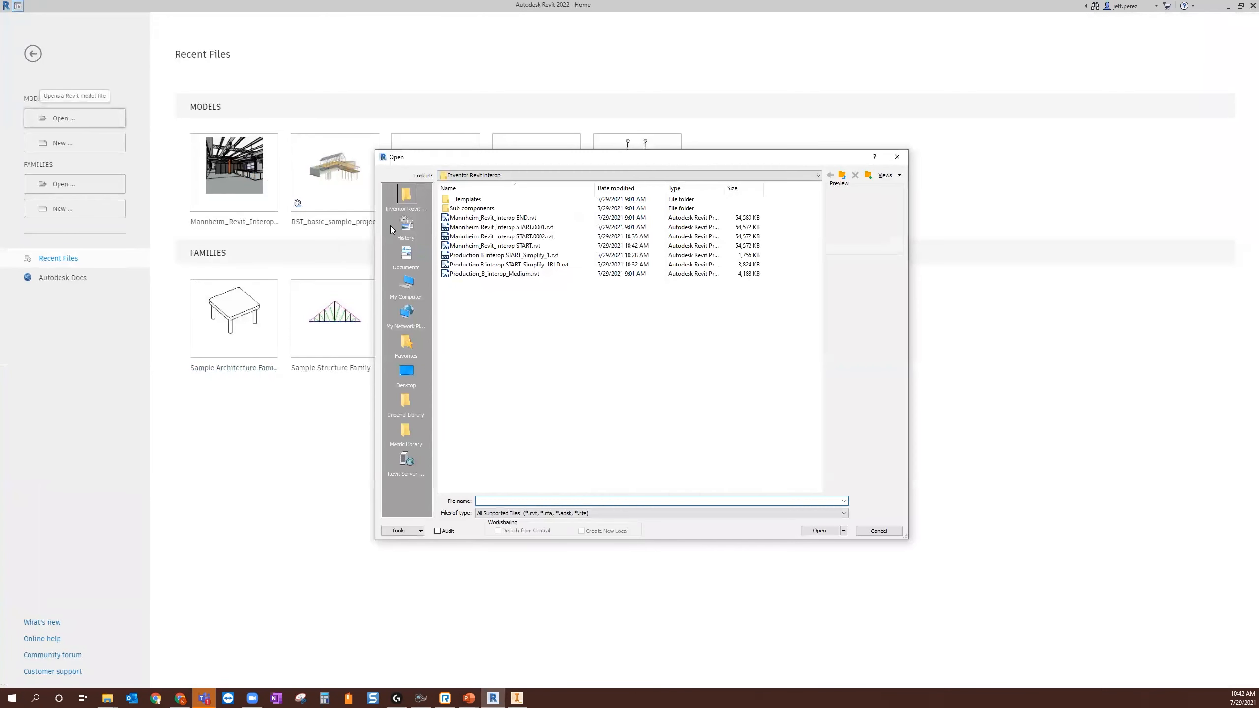
click(527, 265)
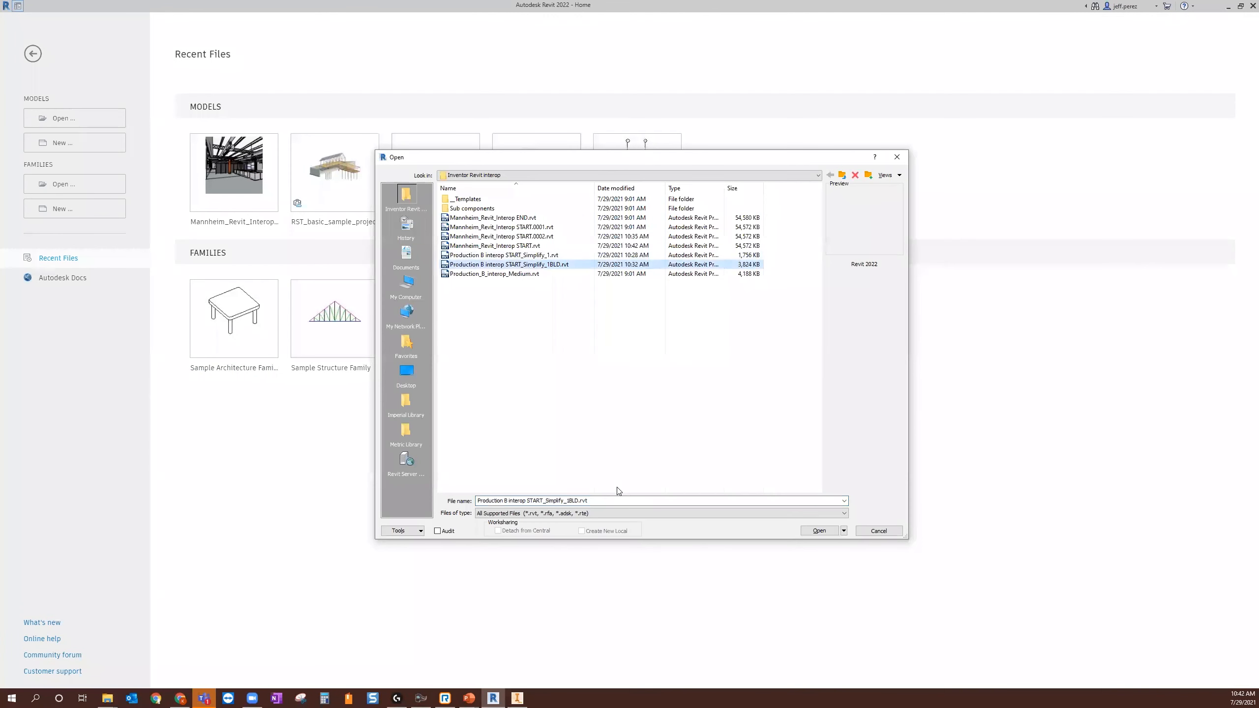
click(818, 531)
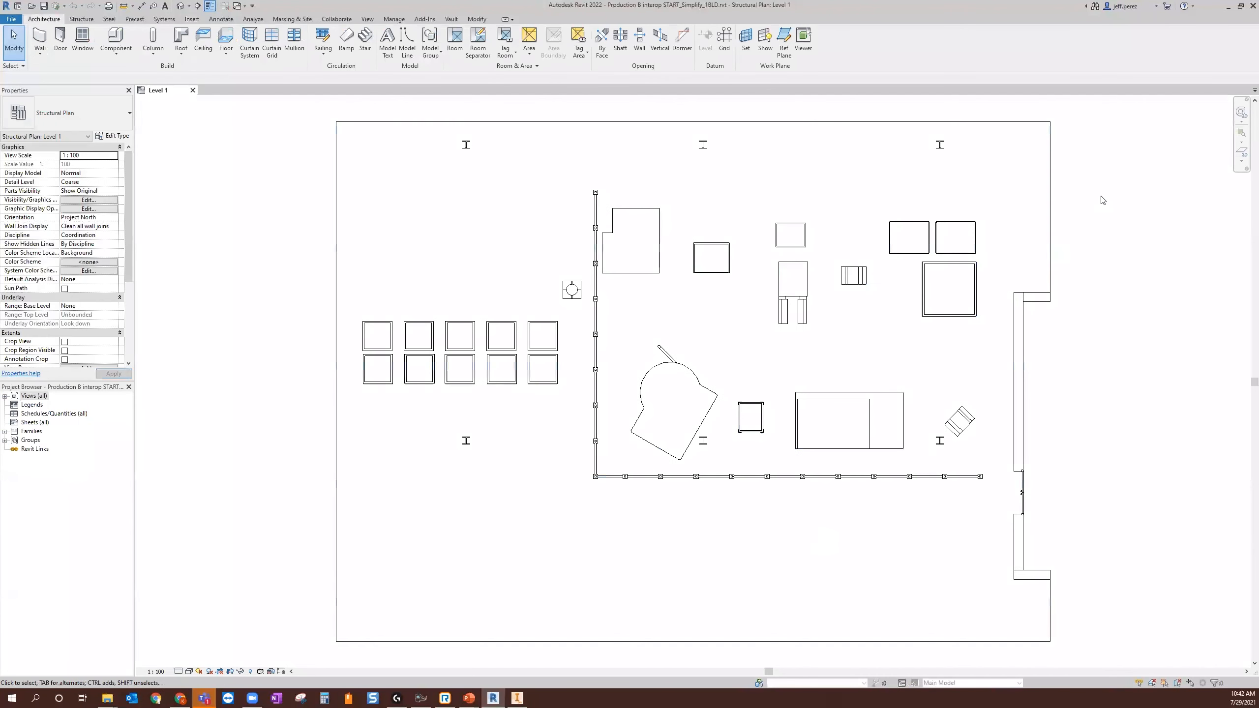
Show the project in the default 3D view with the Shaded visual style.
click(180, 6)
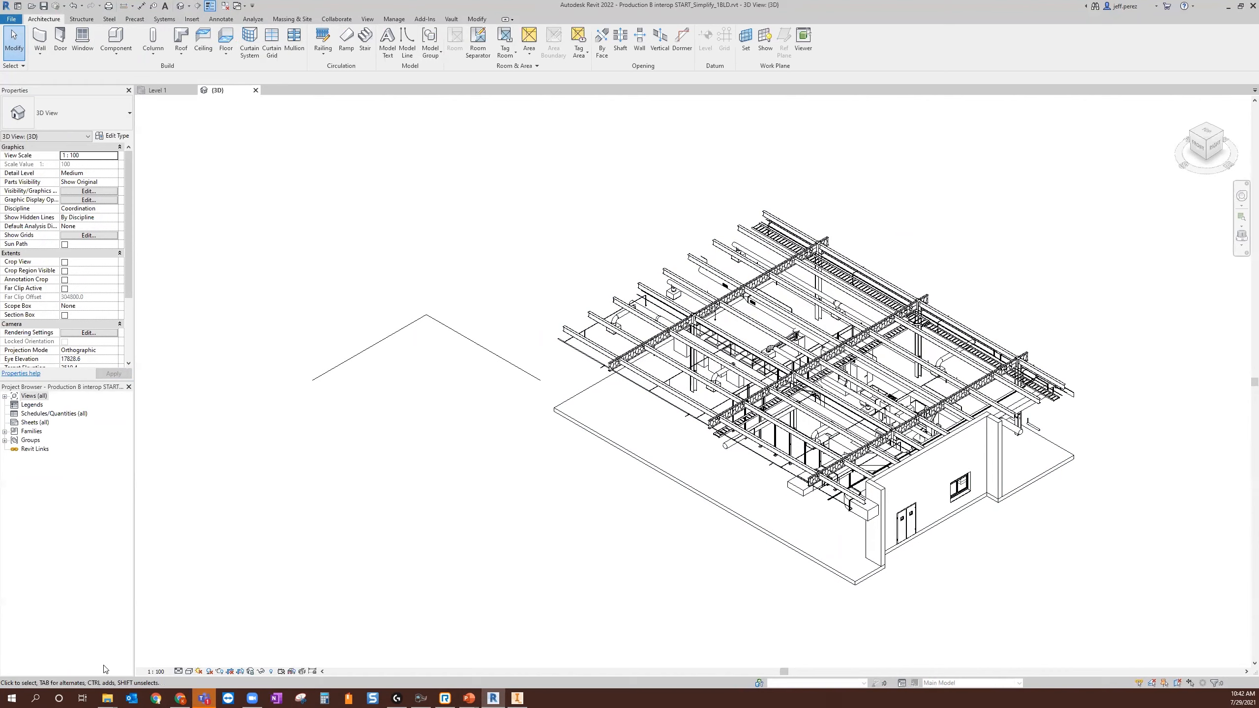
click(191, 672)
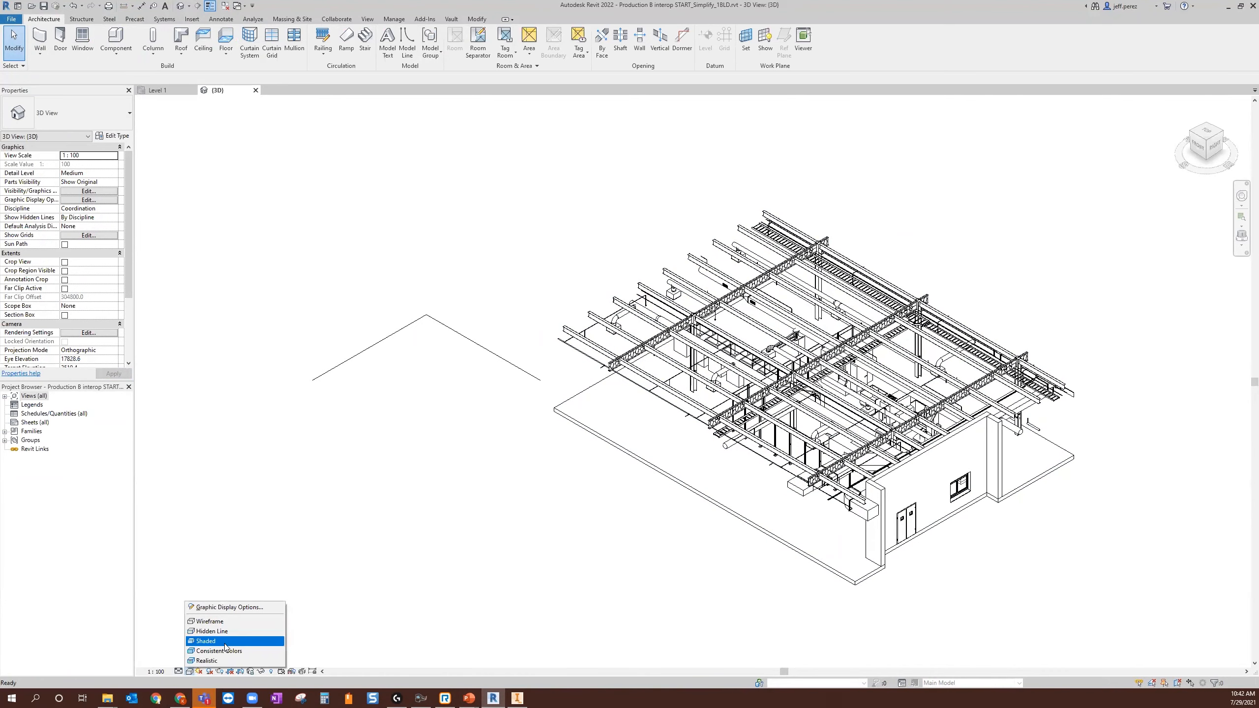
click(225, 643)
middle_drag(602, 568, 404, 566)
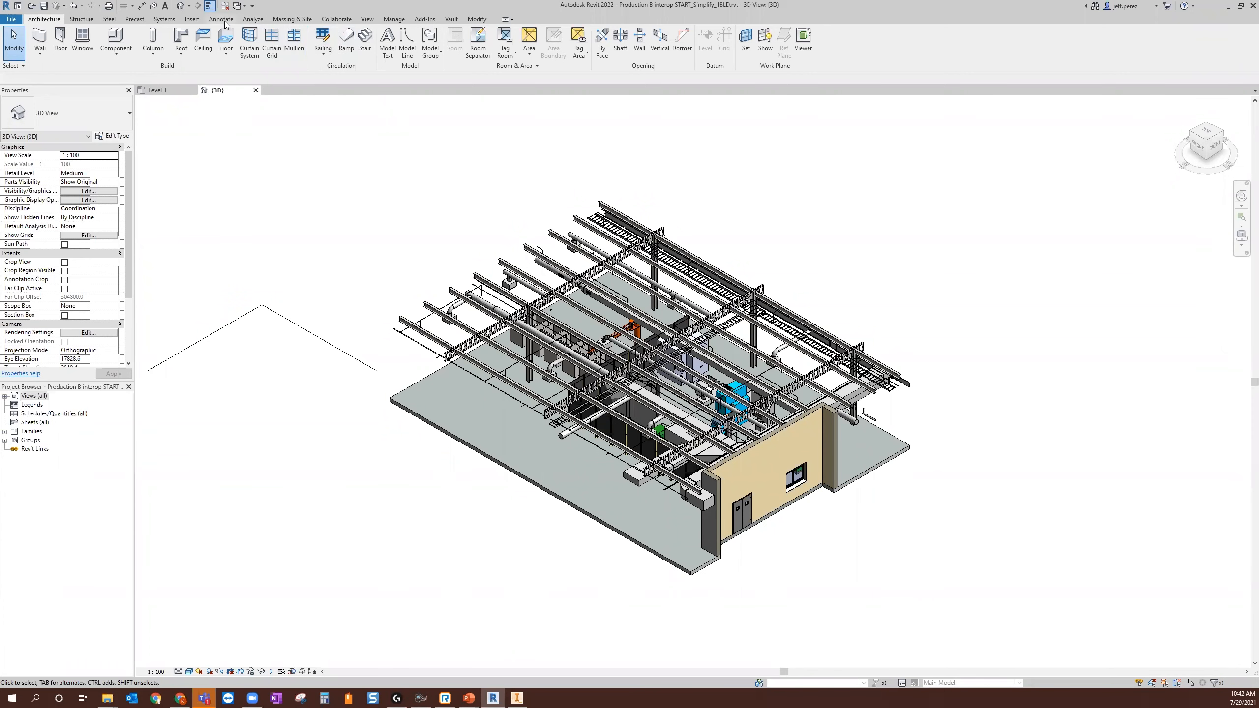
Load the family Wire Basket (Medium).rfa from the Desktop into the project.
click(193, 20)
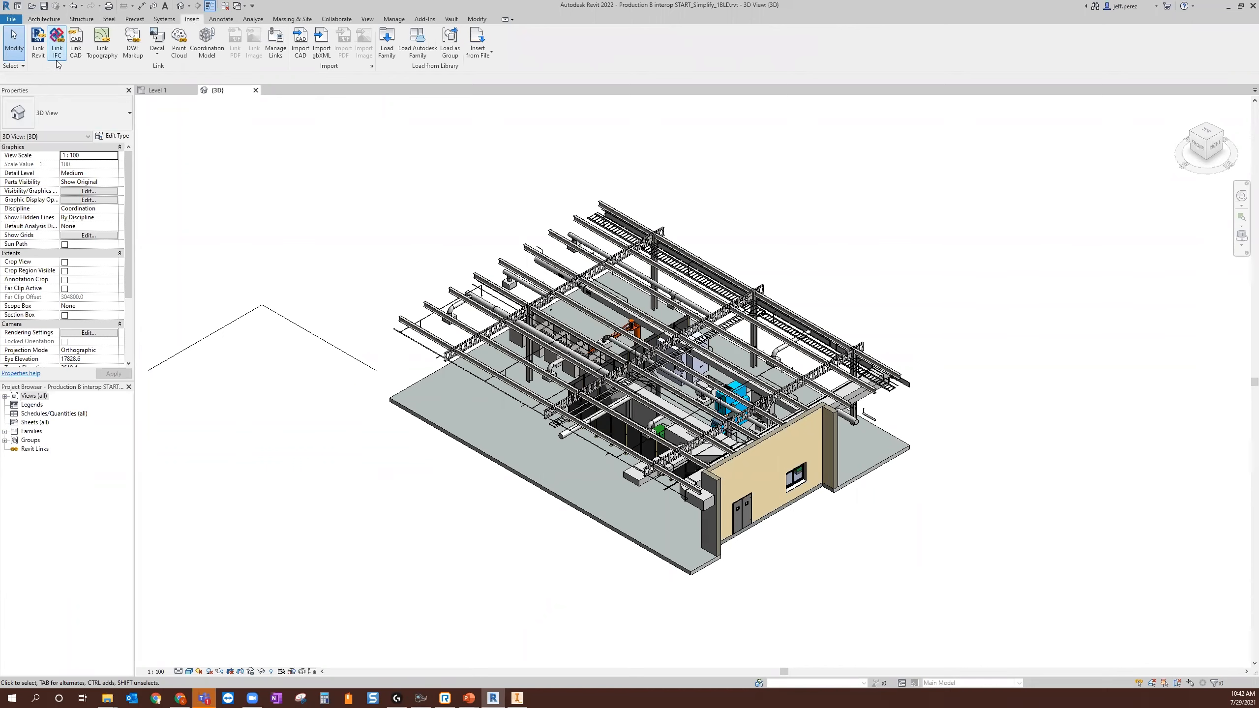
click(386, 42)
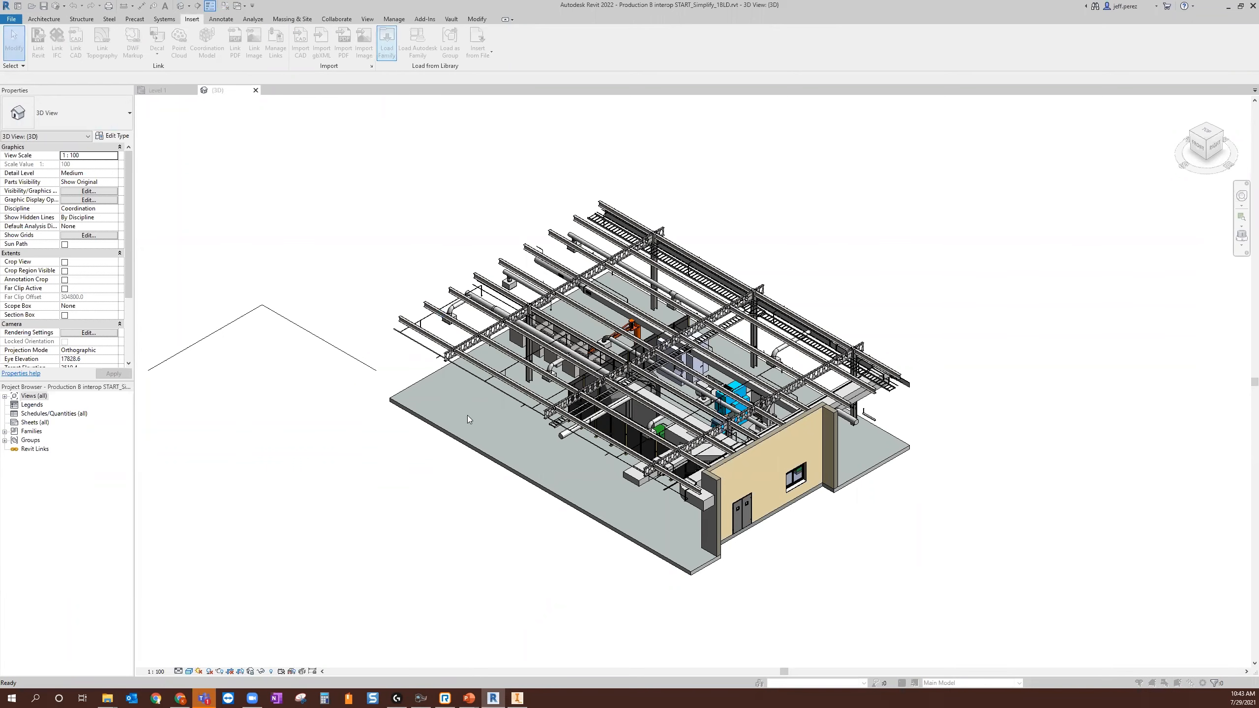
click(551, 248)
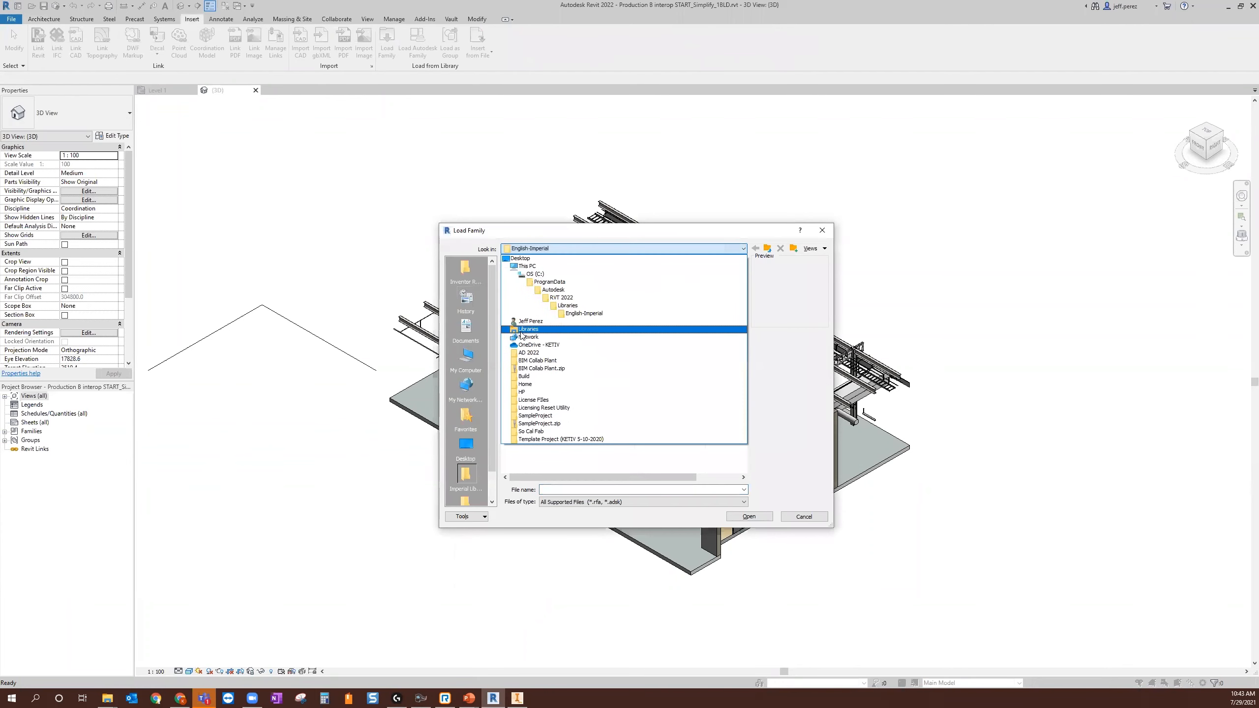
click(520, 258)
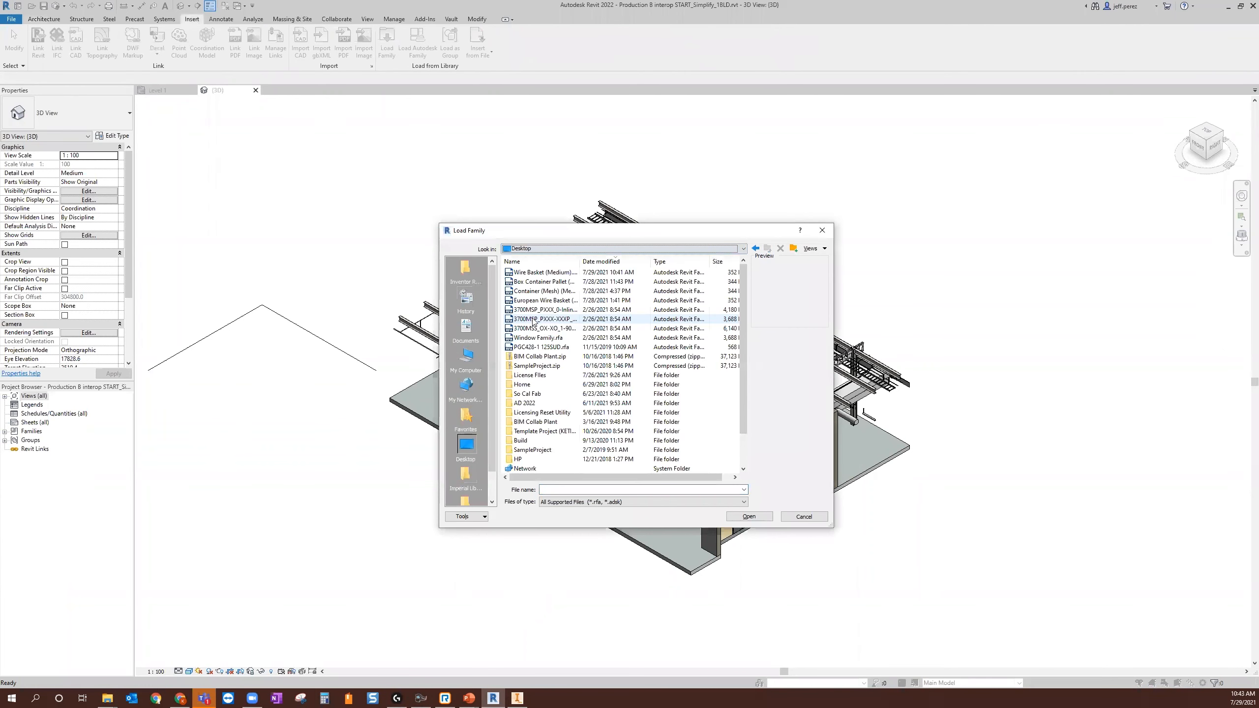
click(541, 272)
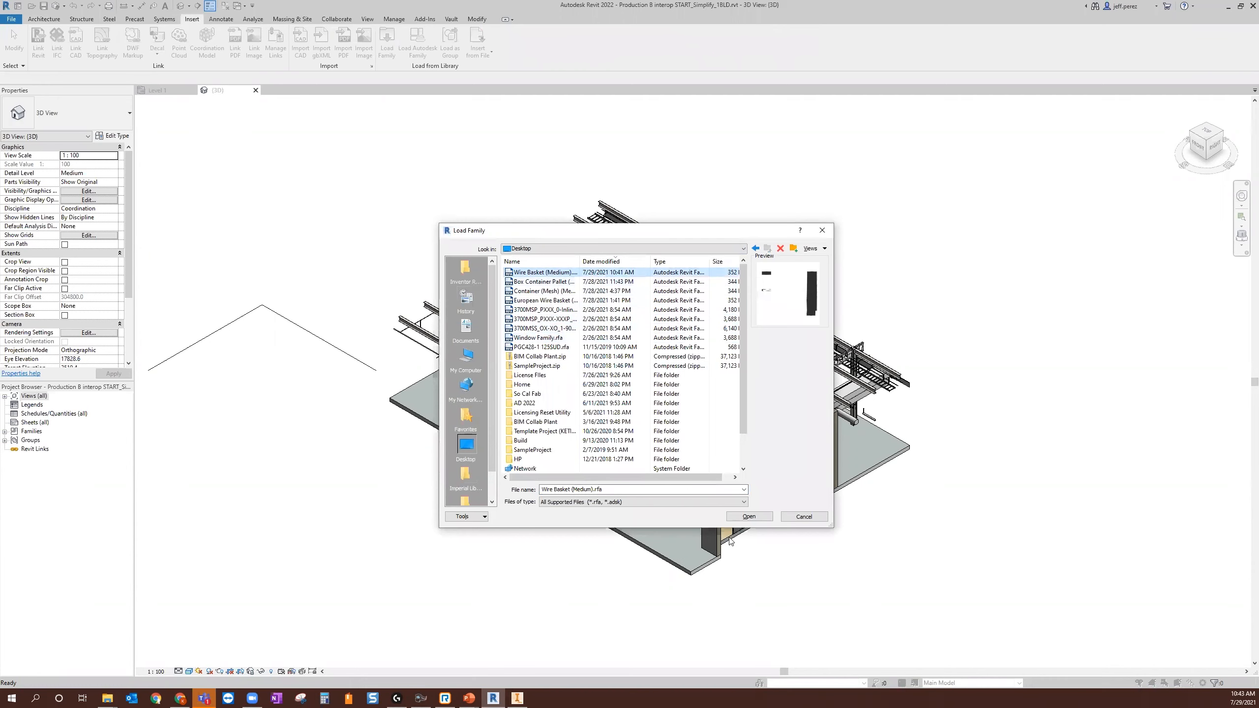
click(750, 517)
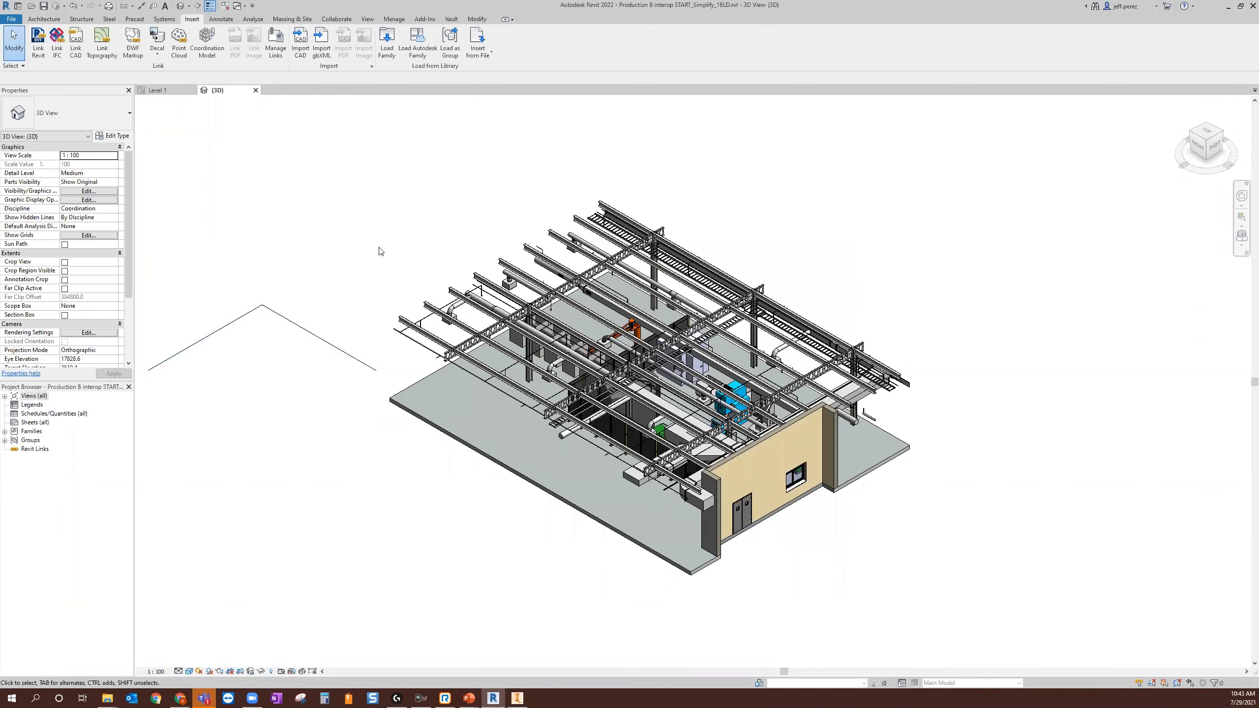
Place two instances of the Wire Basket (Medium) Standard type from Specialty Equipment on the open floor beside the equipment area.
click(5, 432)
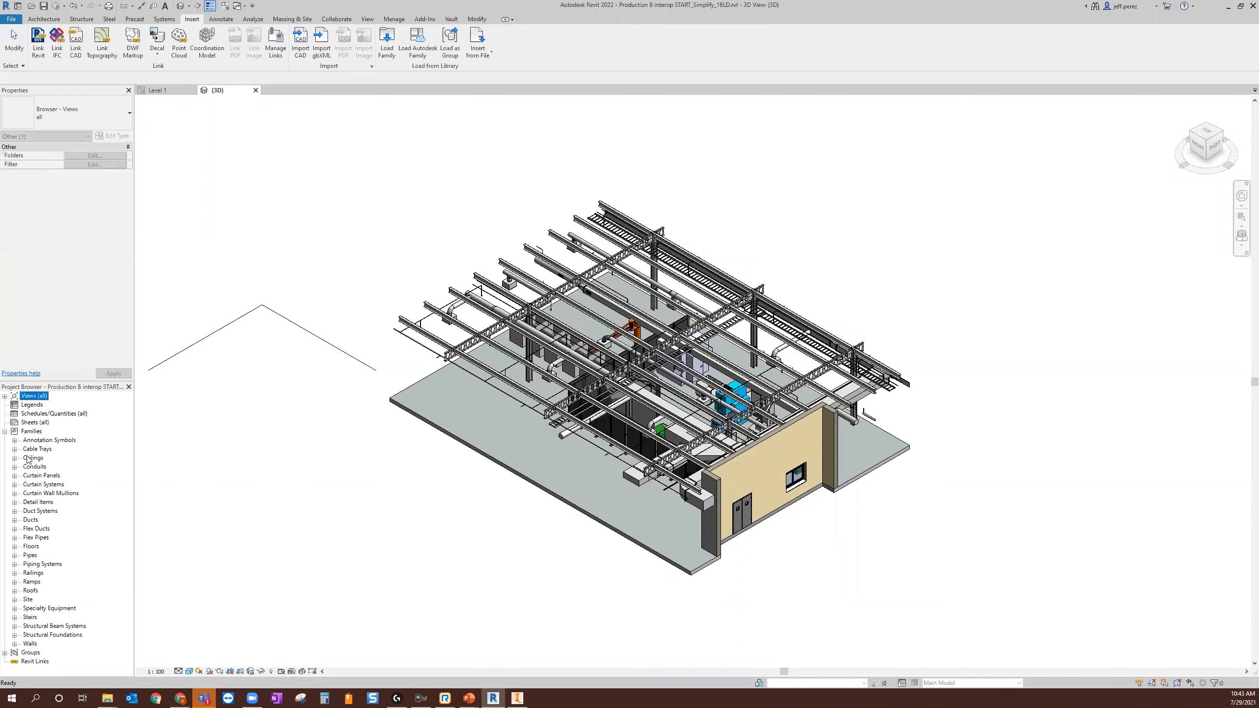
click(15, 609)
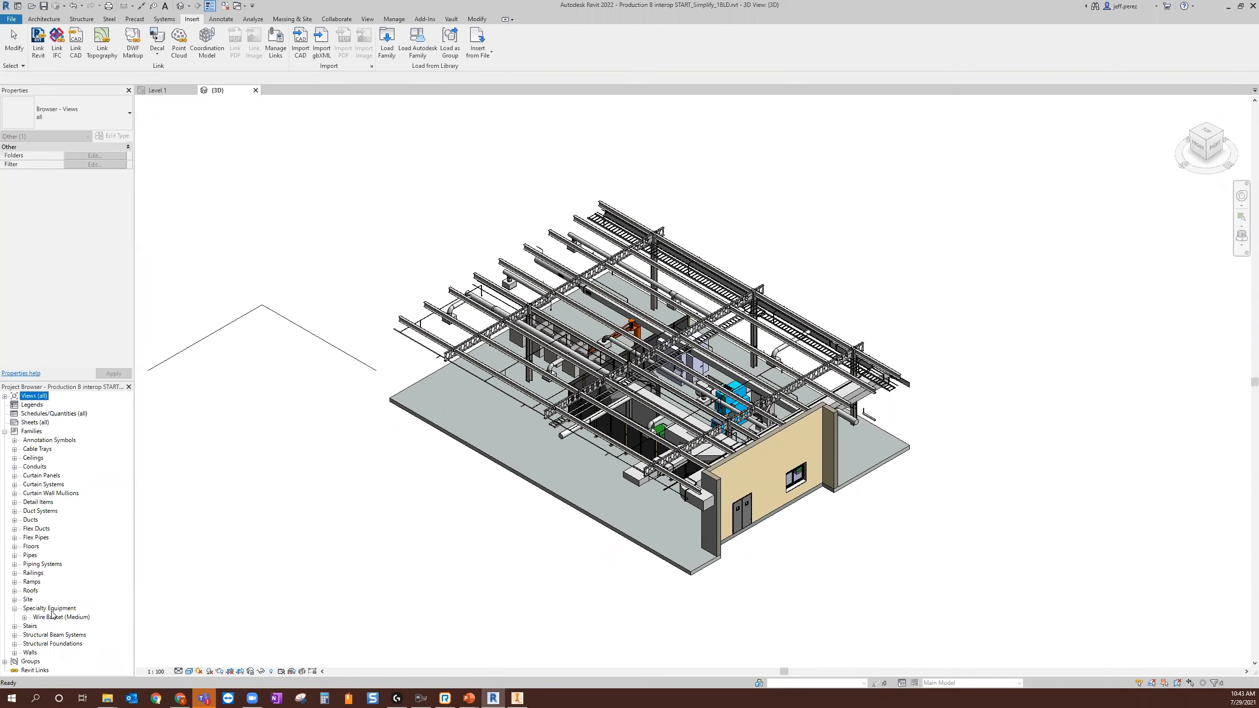
click(25, 617)
click(54, 626)
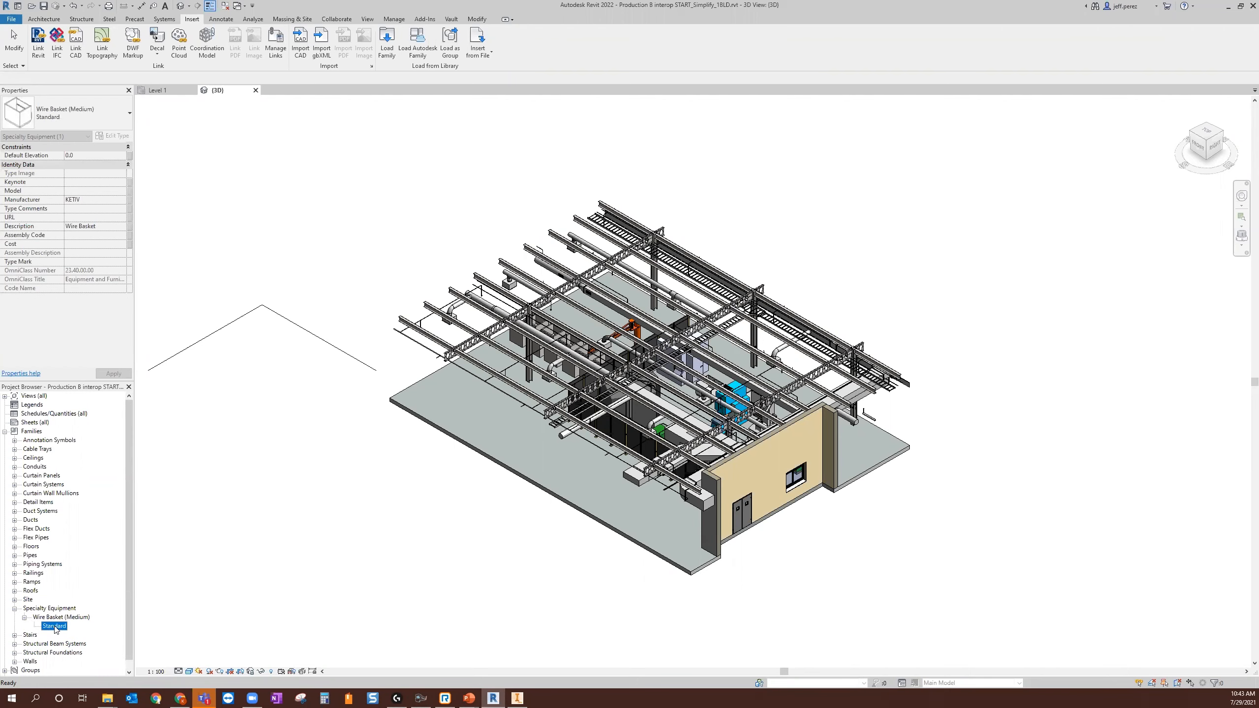
drag(342, 454, 443, 405)
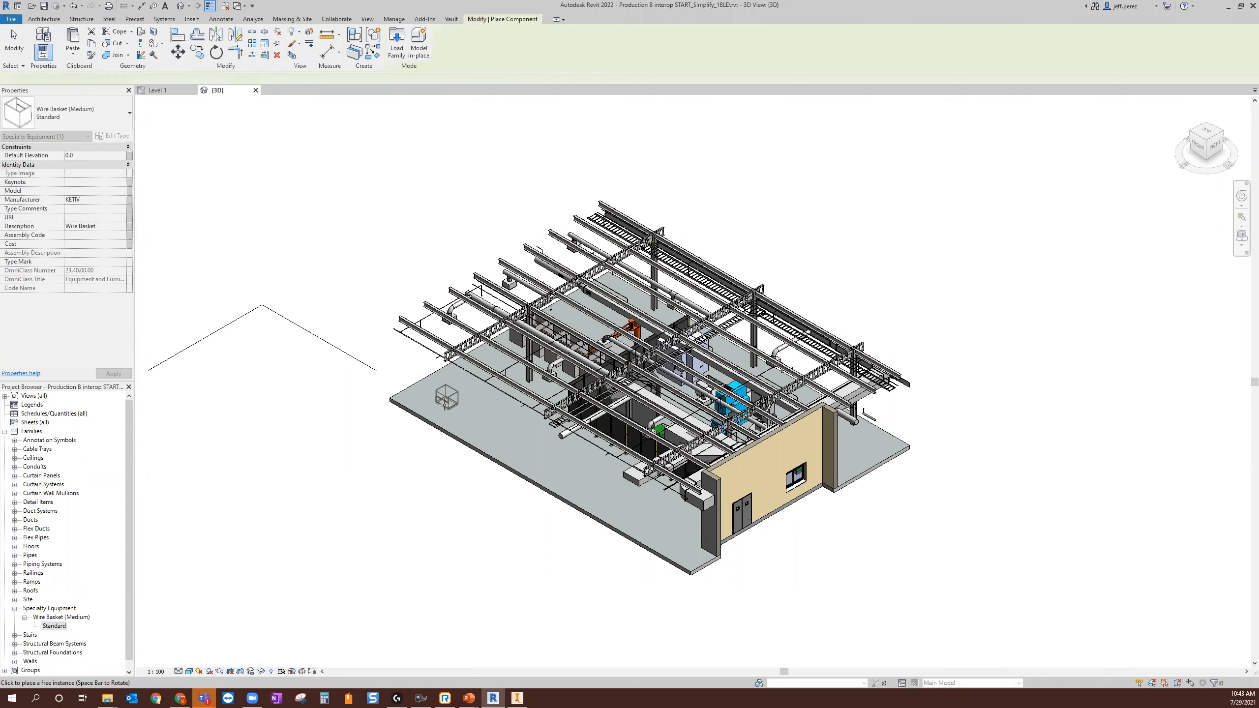
click(444, 404)
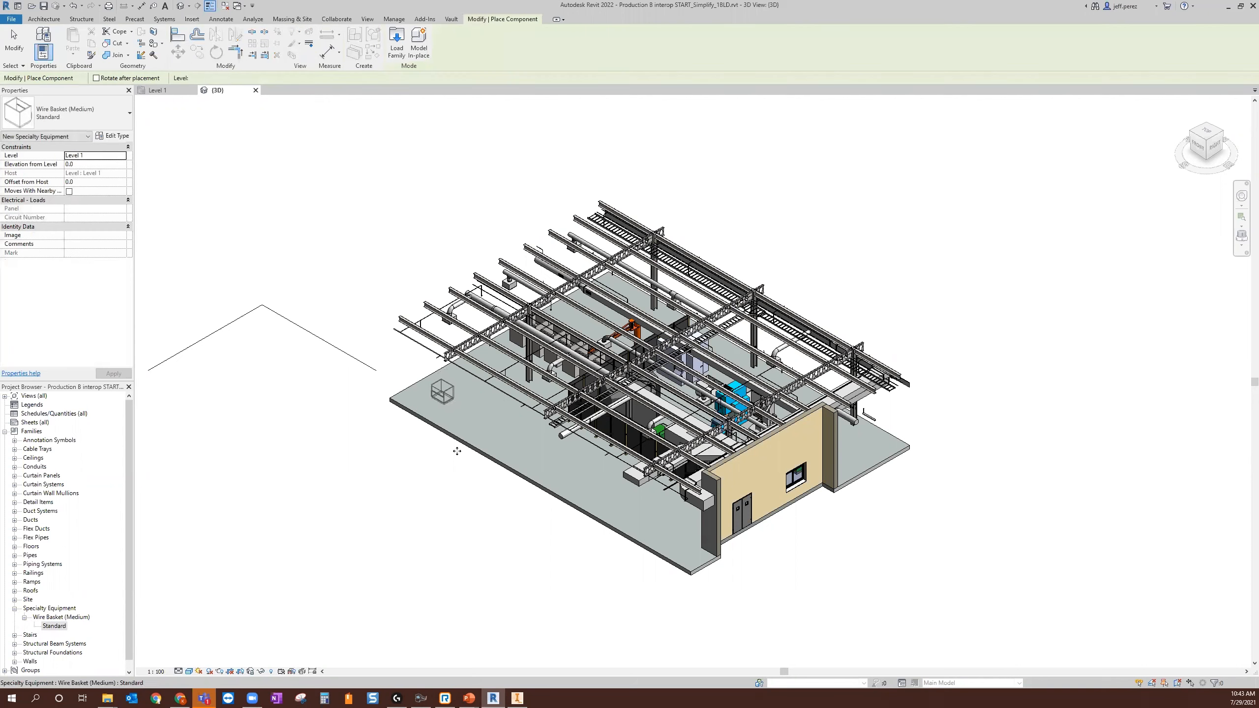
click(466, 420)
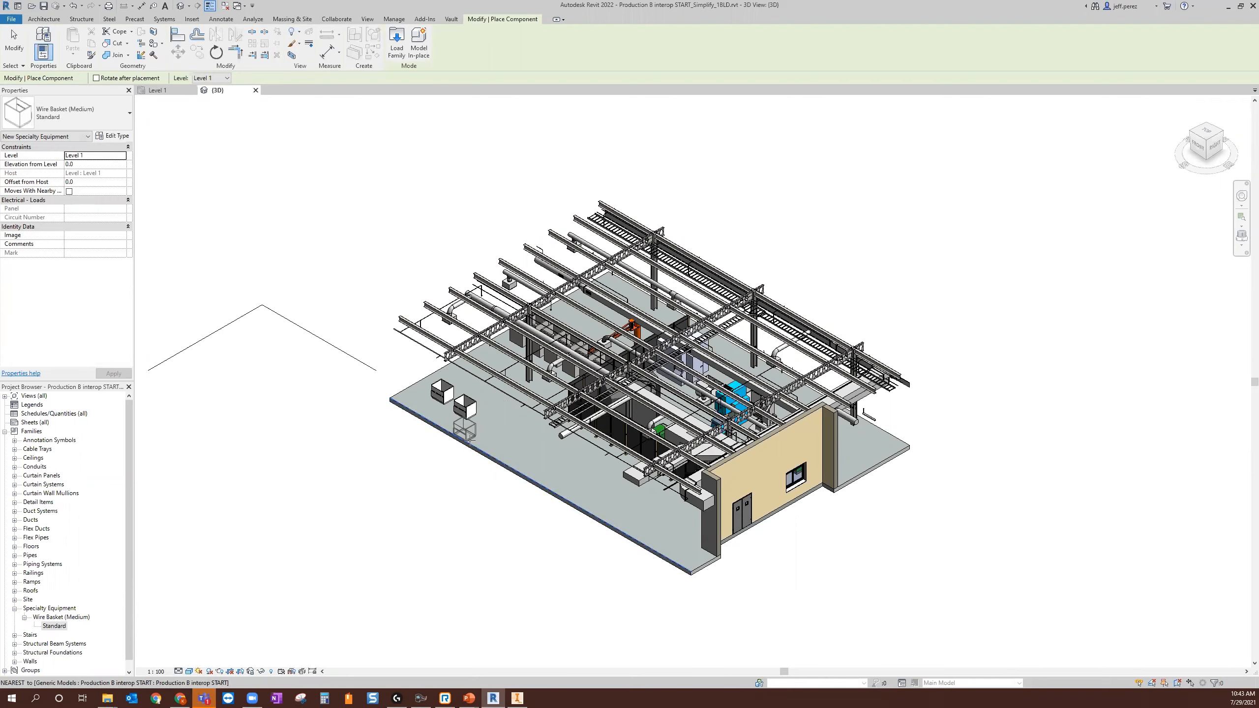
key(Escape)
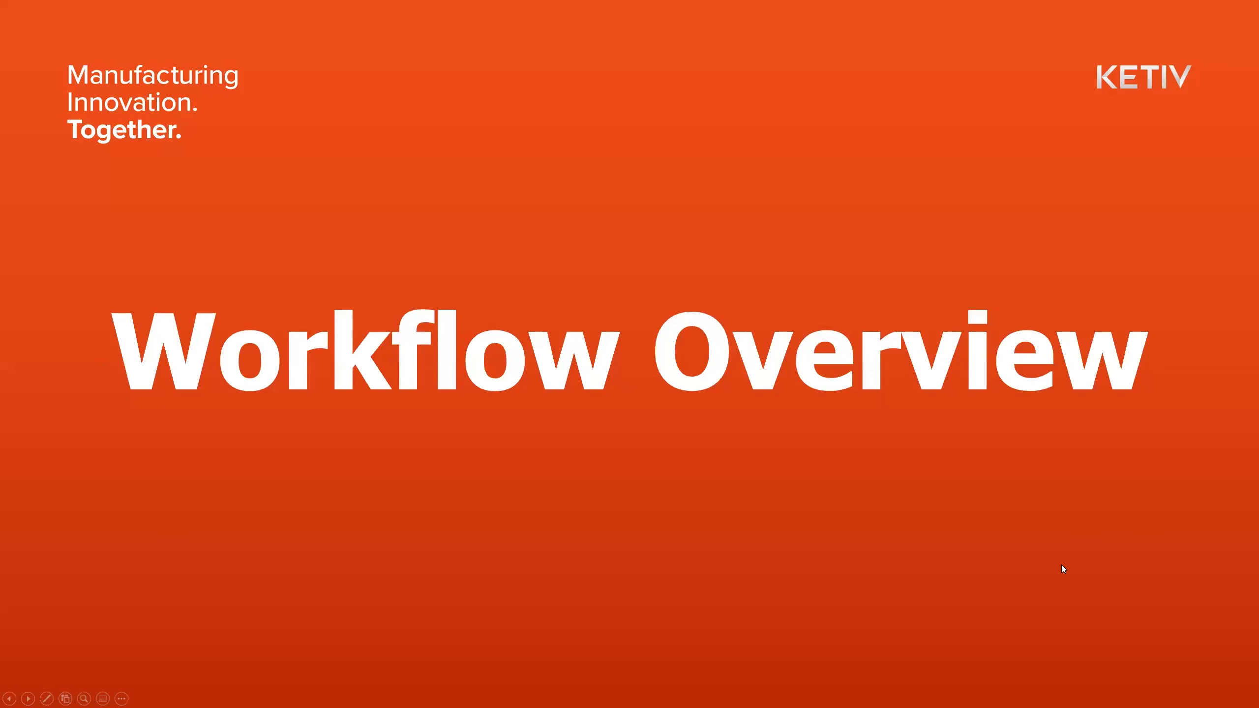
click(1061, 565)
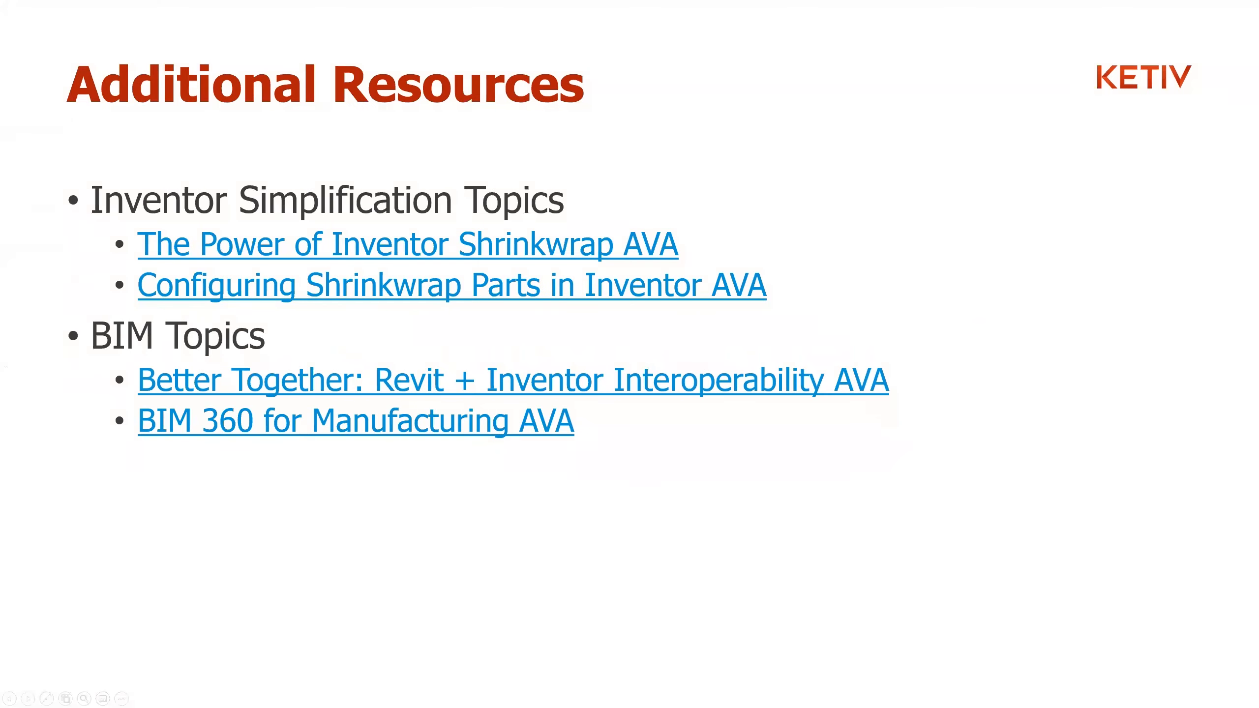